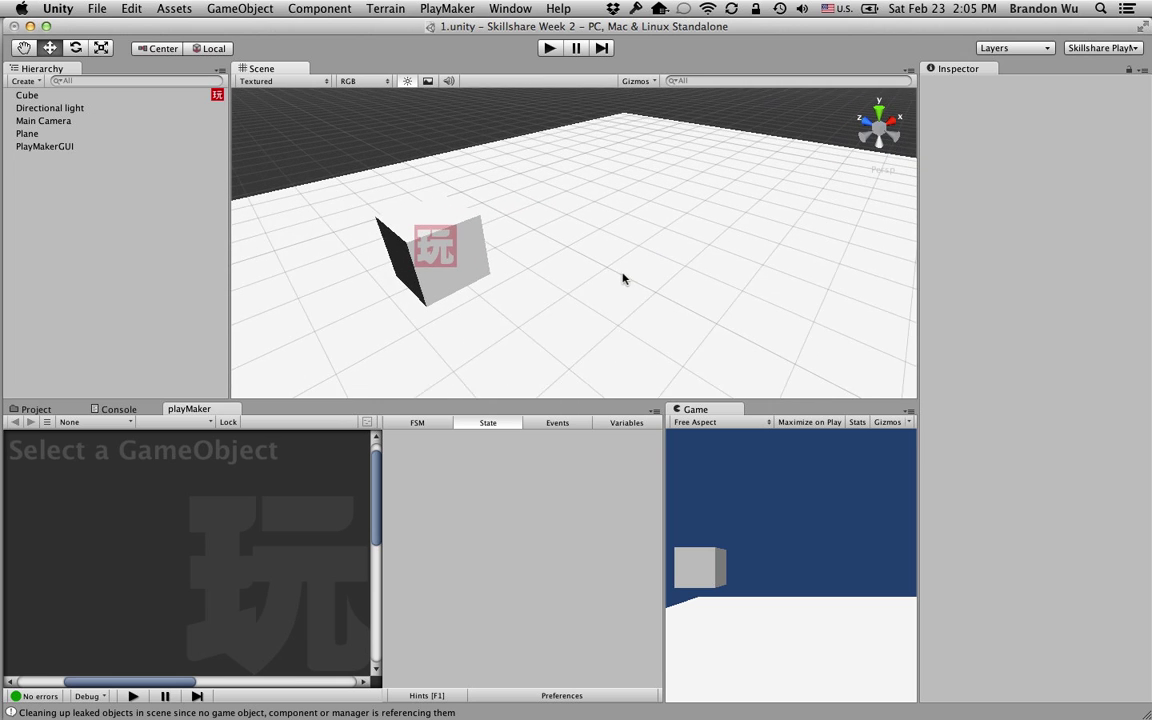
# Step: Move the plane to about X 5.09, Z -0.65 on the ground and rename it floor
pyautogui.click(648, 265)
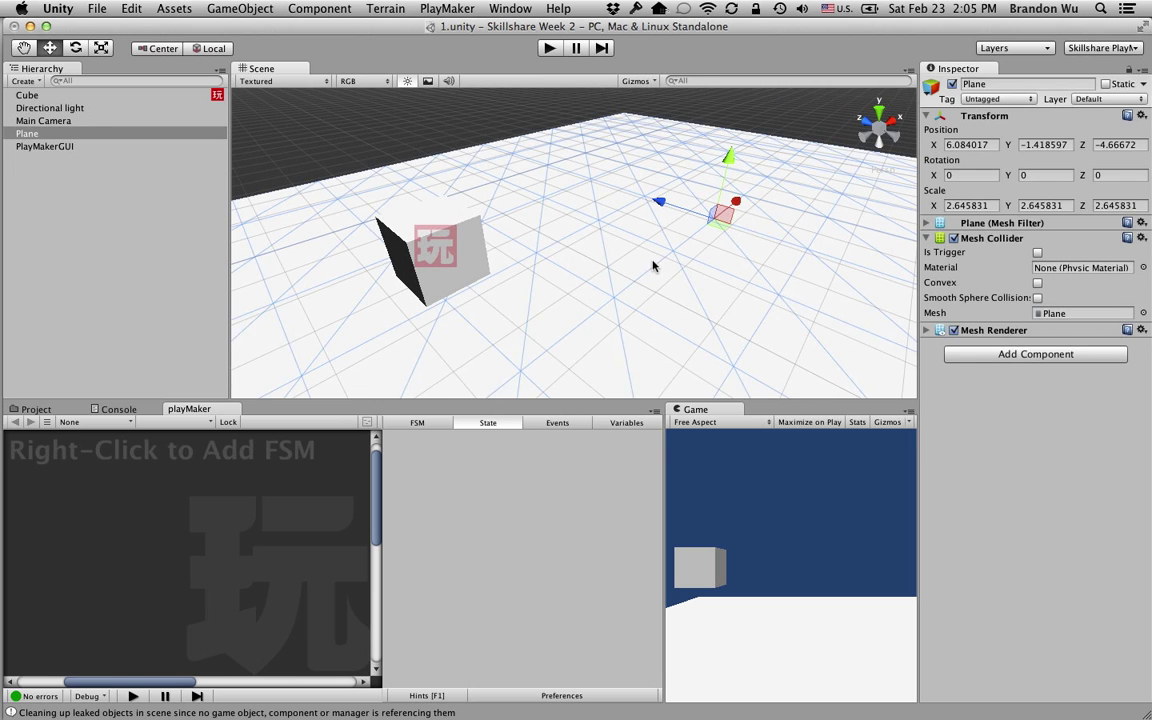
pyautogui.moveTo(713, 231); pyautogui.dragTo(600, 190)
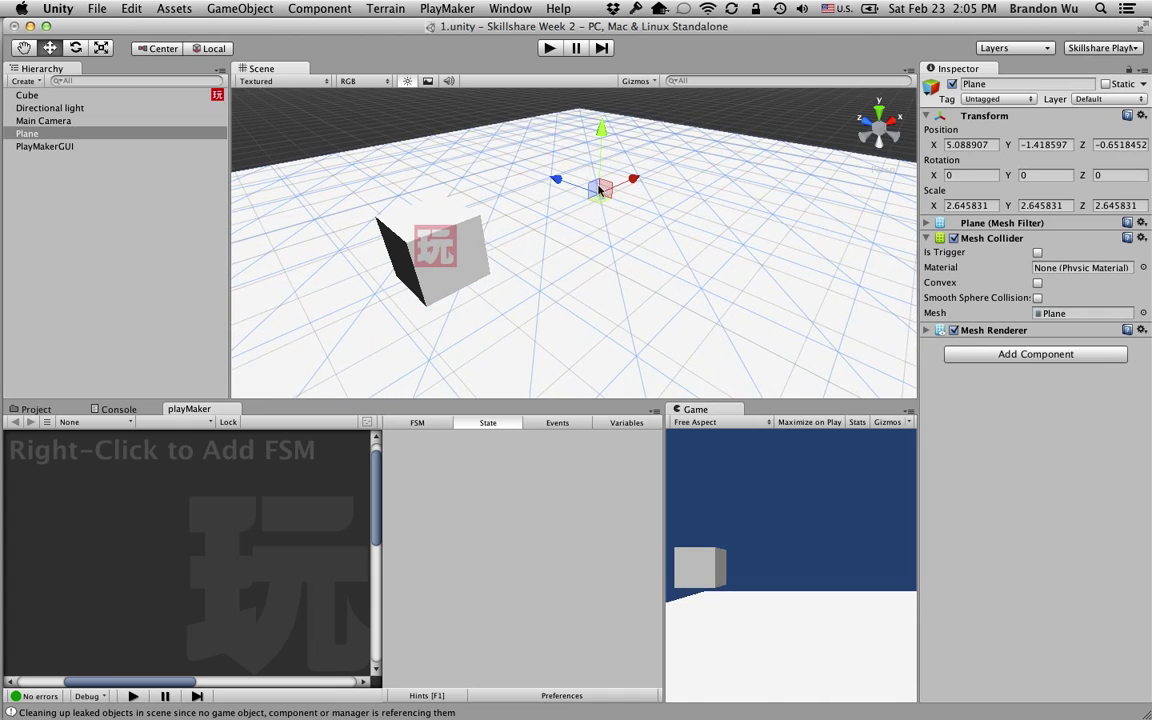
pyautogui.click(155, 146)
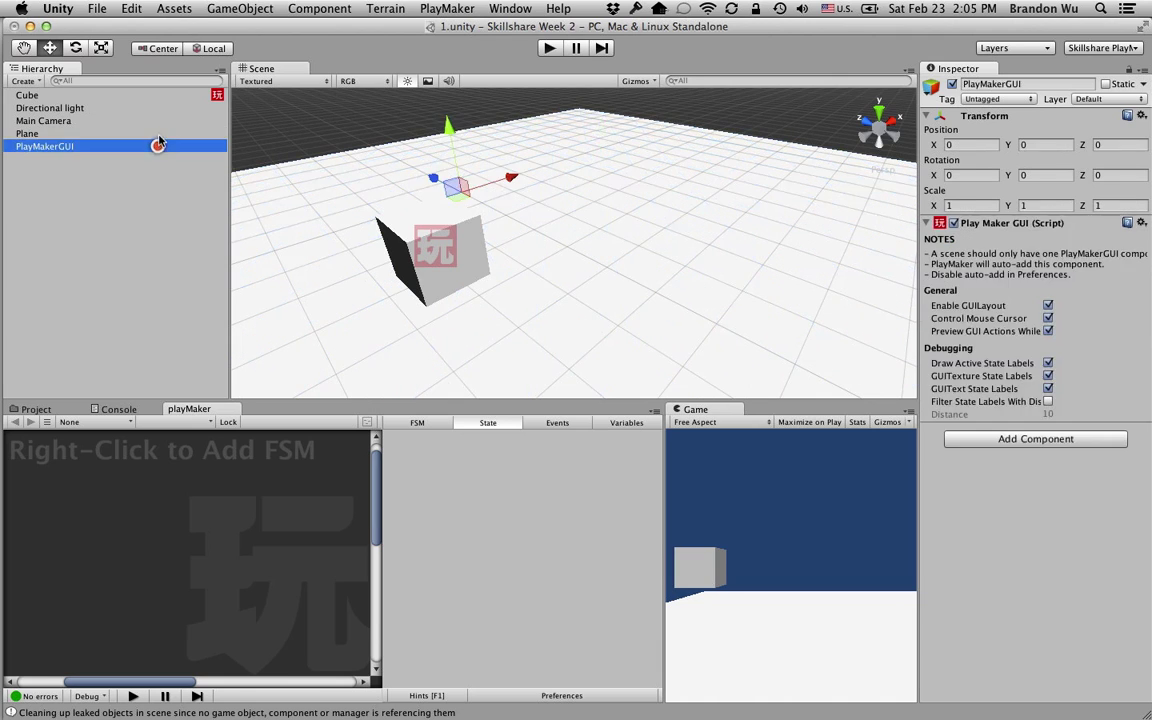
pyautogui.click(160, 135)
pyautogui.press('Return')
pyautogui.write('floor')
pyautogui.press('Return')
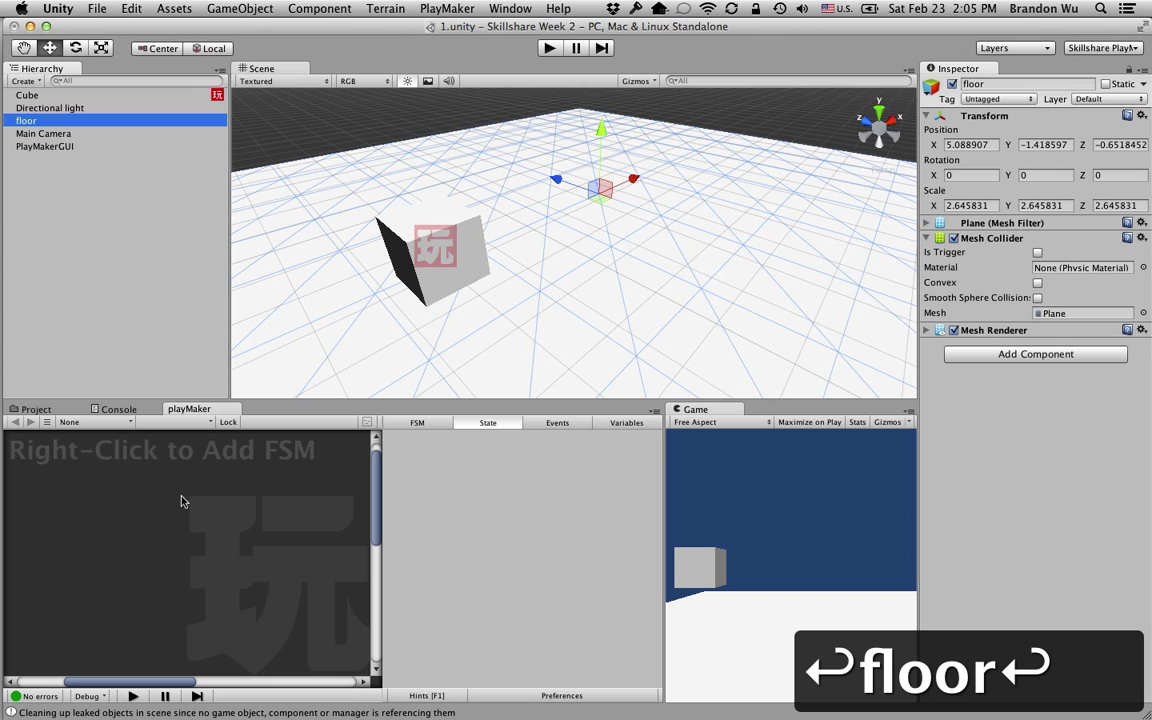
# Step: Add a PlayMaker FSM to the floor object and move State 1 up towards the corner of the graph
pyautogui.click(40, 410)
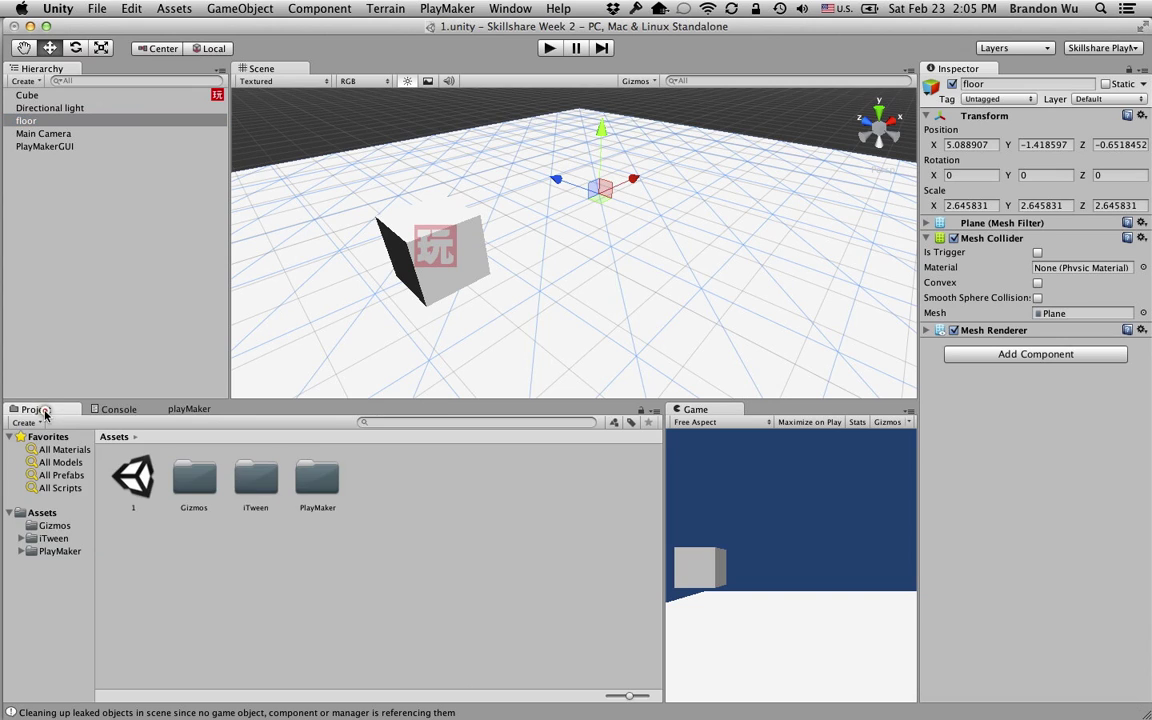
pyautogui.click(189, 409)
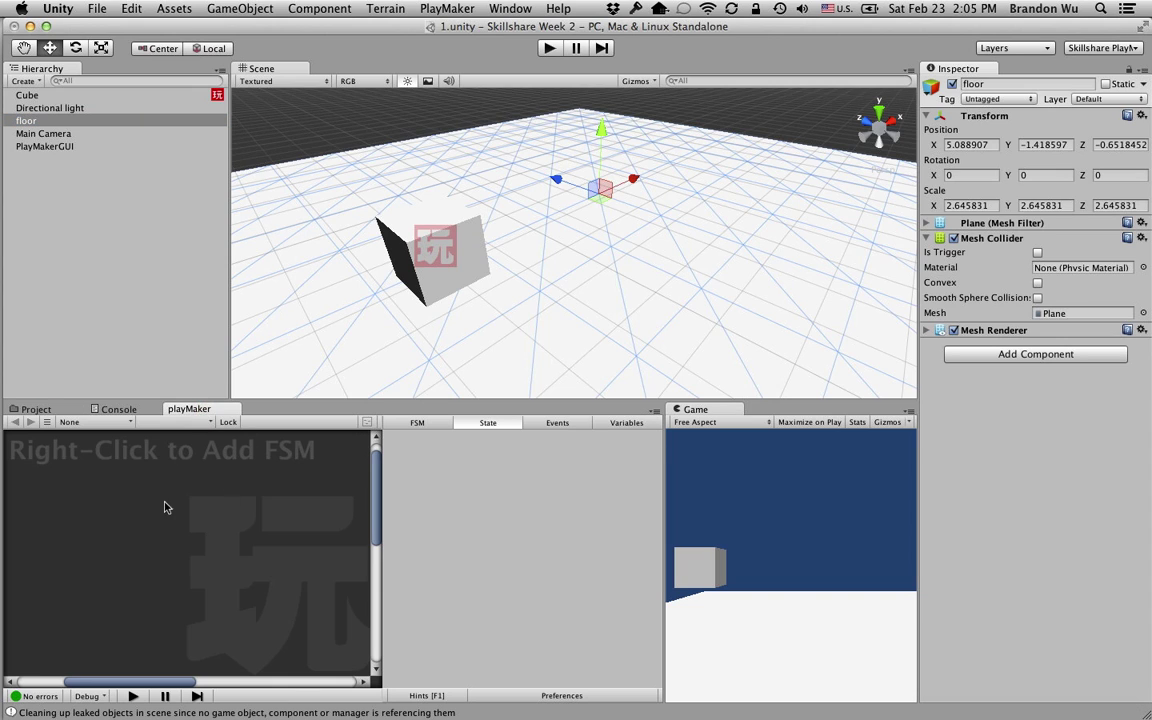
pyautogui.rightClick(119, 492)
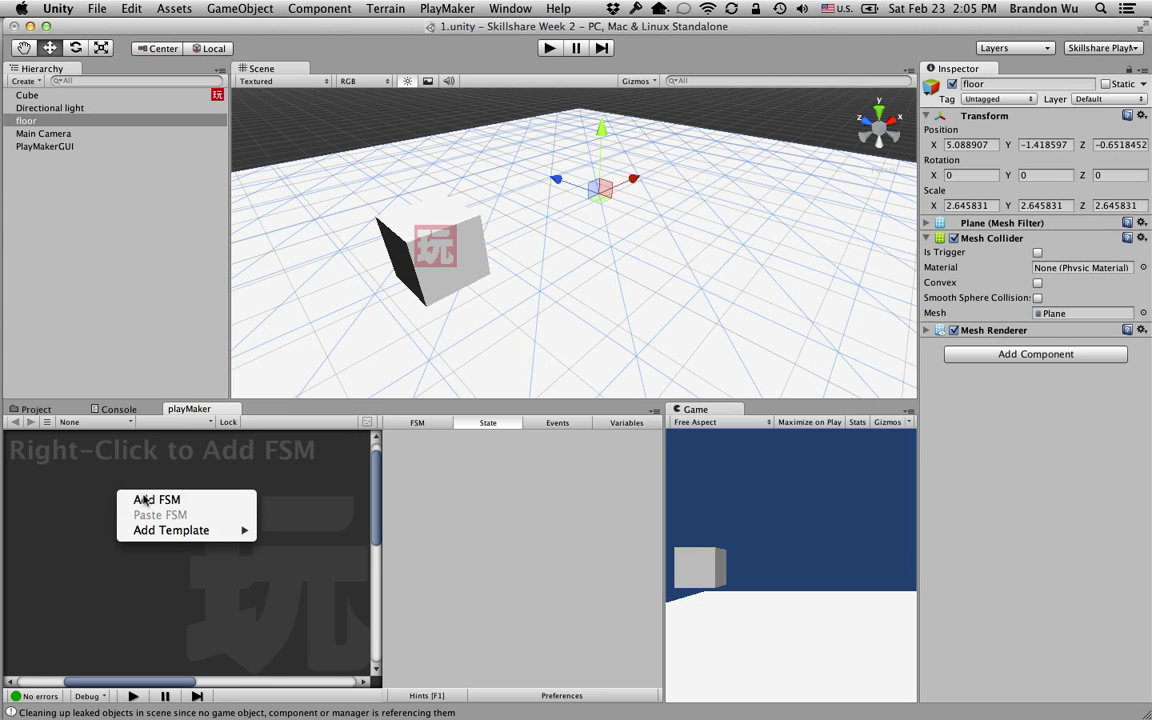
pyautogui.click(160, 499)
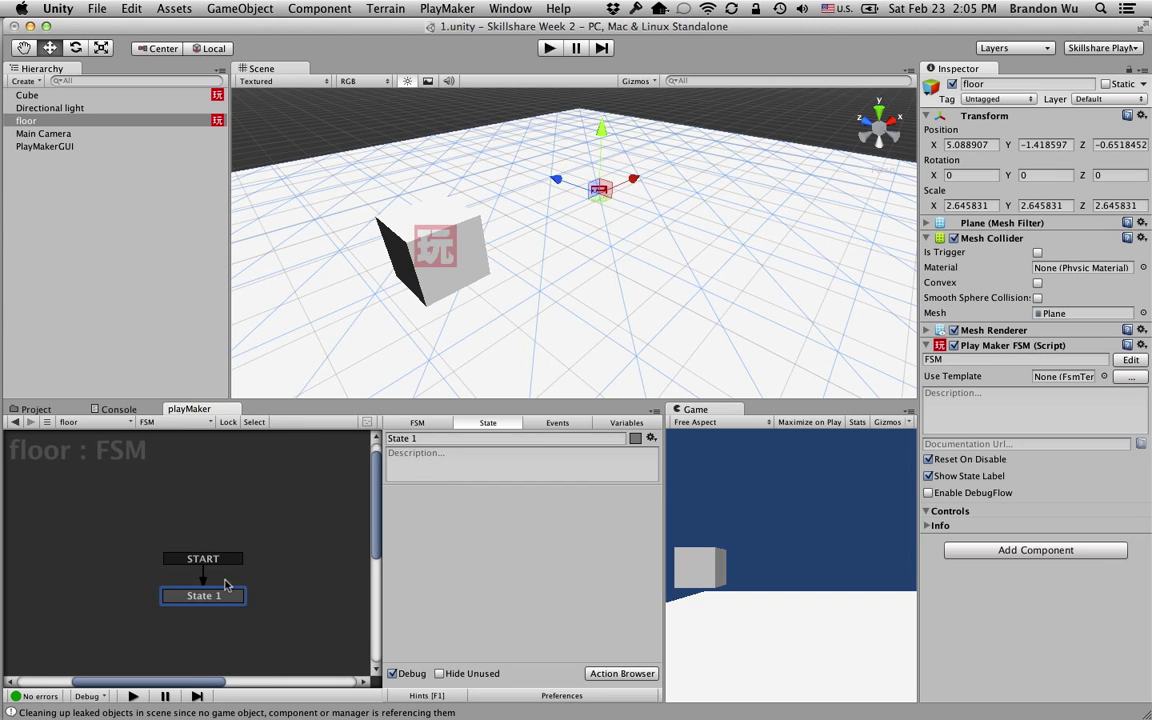
pyautogui.click(189, 589)
pyautogui.moveTo(175, 583); pyautogui.dragTo(105, 530)
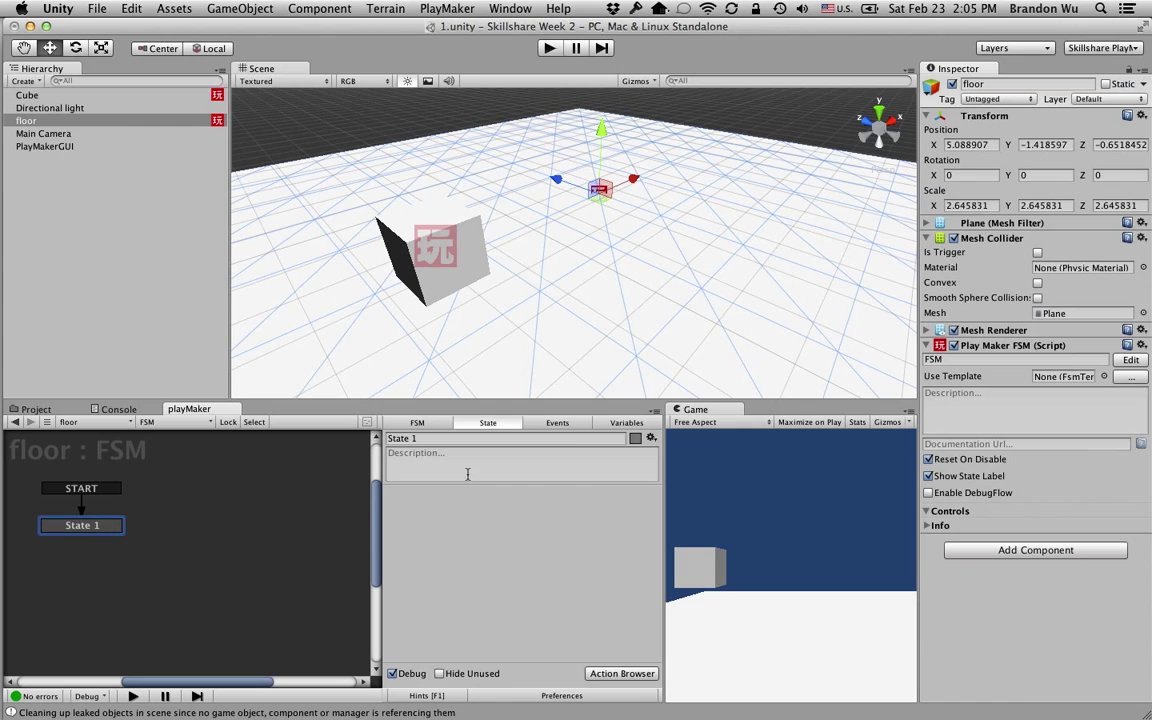
# Step: Open the action browser for State 1 and look through the full list of action categories
pyautogui.click(614, 674)
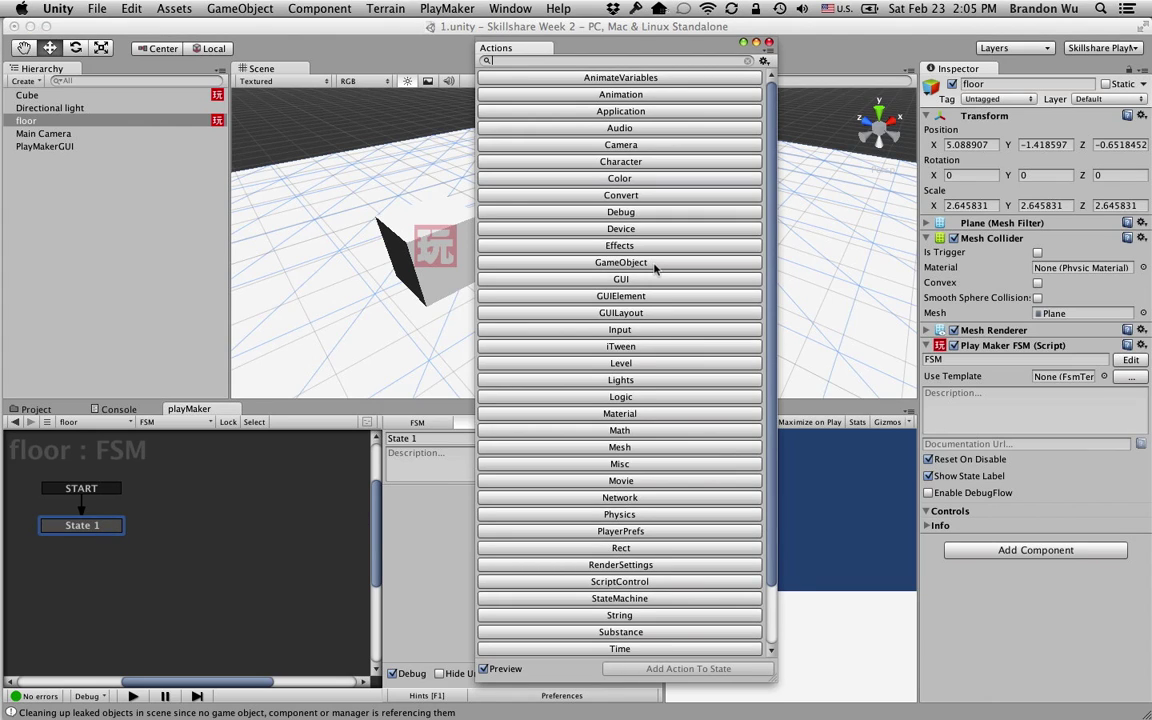
pyautogui.scroll(-2, 655, 268)
pyautogui.scroll(2, 657, 268)
pyautogui.scroll(-2, 618, 302)
pyautogui.scroll(2, 620, 305)
pyautogui.scroll(-2, 620, 308)
pyautogui.scroll(2, 622, 312)
pyautogui.scroll(-3, 750, 340)
pyautogui.scroll(3, 750, 300)
# Step: Examine the actions in the AnimateVariables category, including the Animate Float description, and those in the Animation category
pyautogui.click(615, 78)
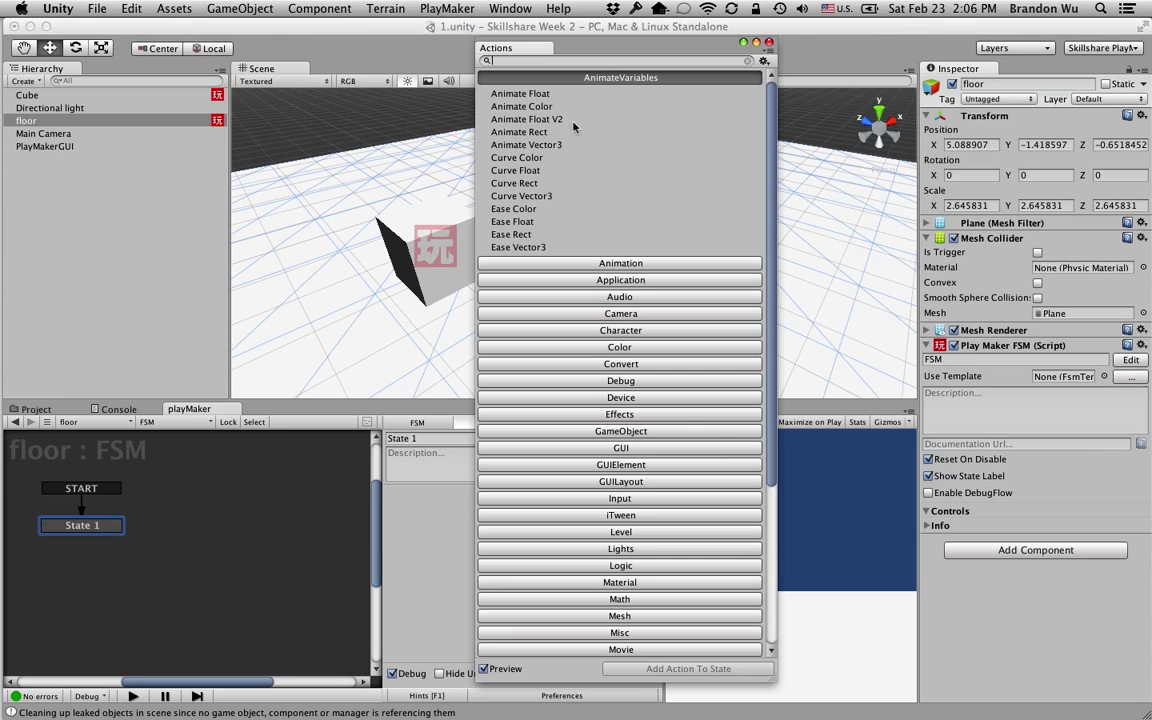
pyautogui.click(571, 78)
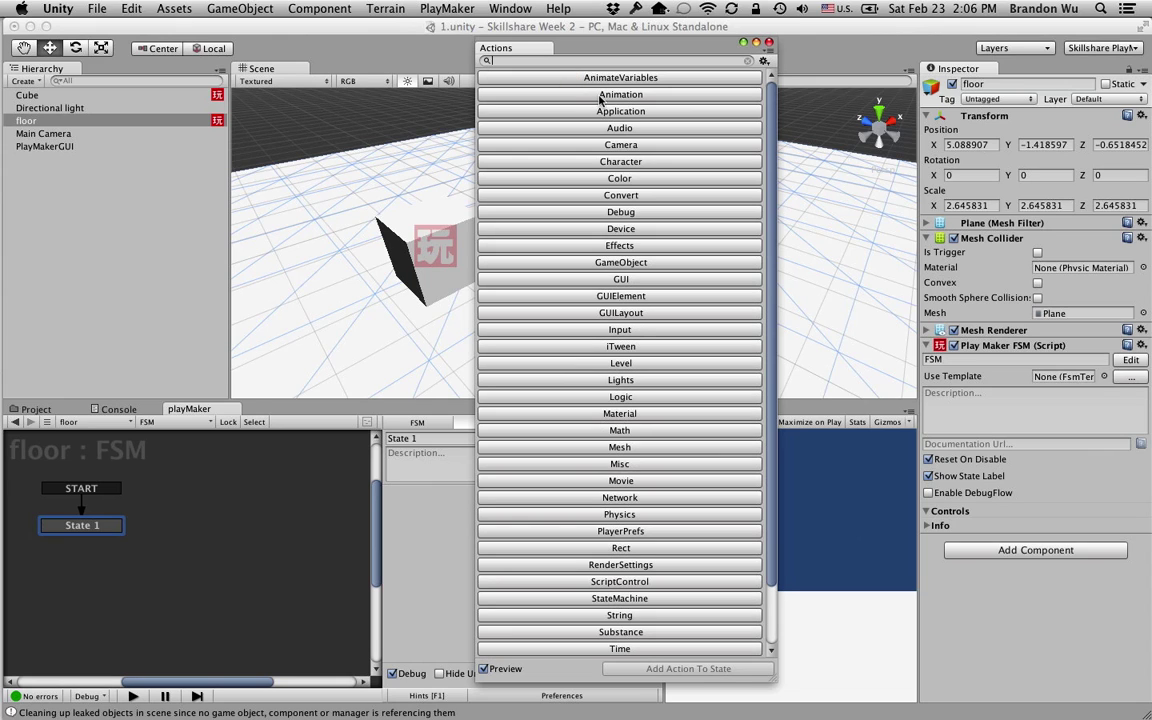
pyautogui.click(542, 79)
pyautogui.click(525, 93)
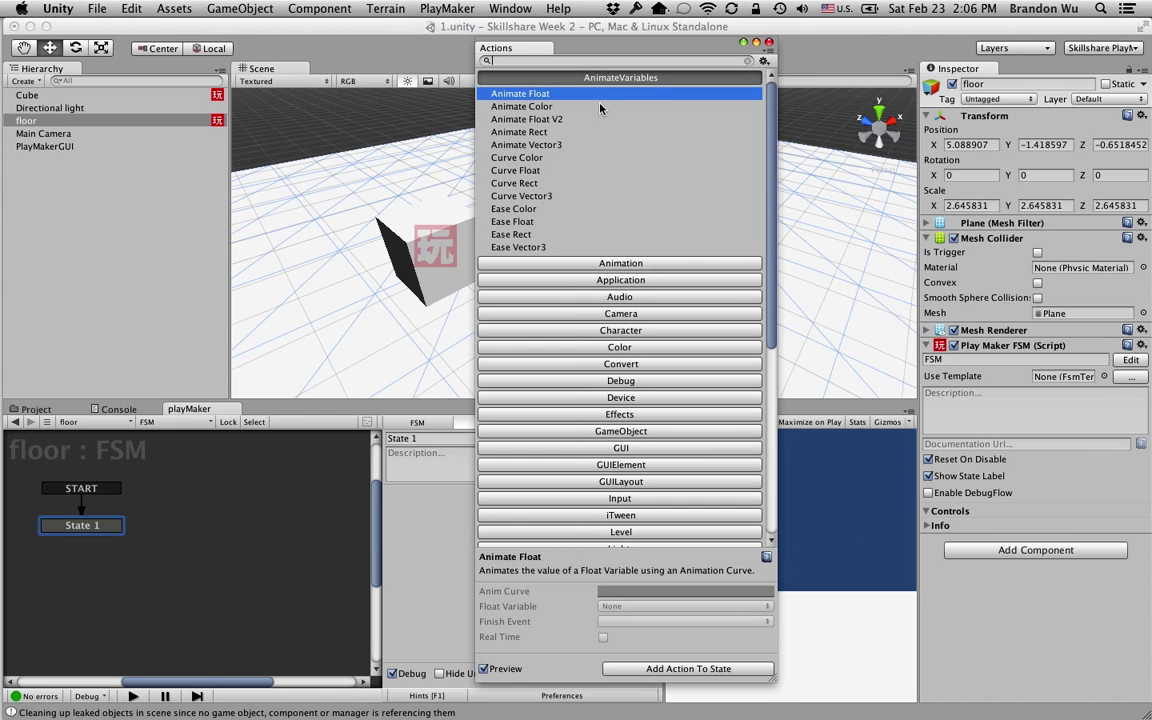
pyautogui.click(542, 76)
pyautogui.click(592, 95)
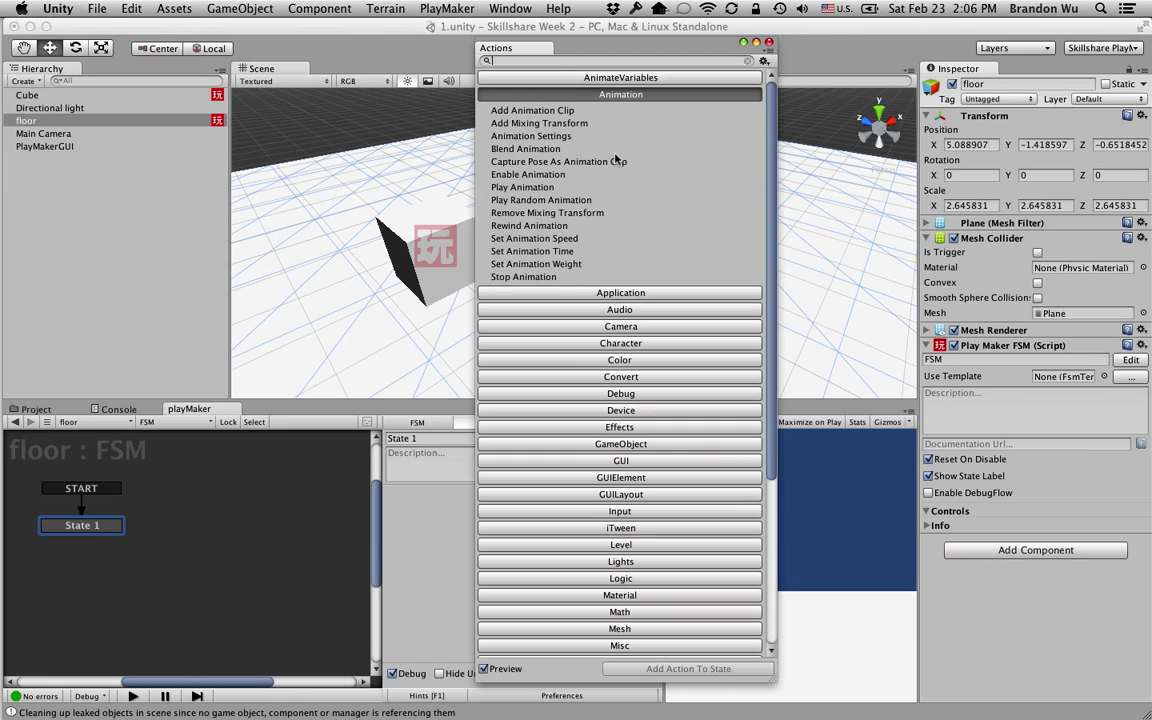
pyautogui.click(621, 97)
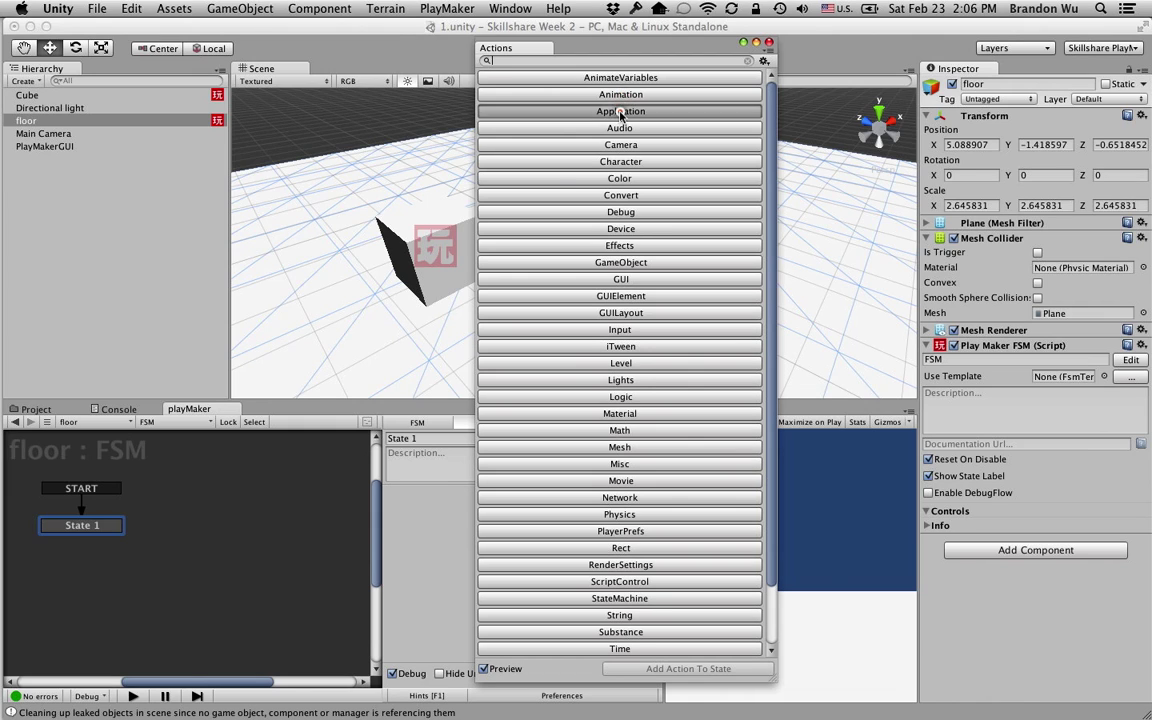
# Step: Review the Application category's actions, reading the descriptions of Application Quit, Run In Background, Get Screen Width and Take Screenshot
pyautogui.click(621, 112)
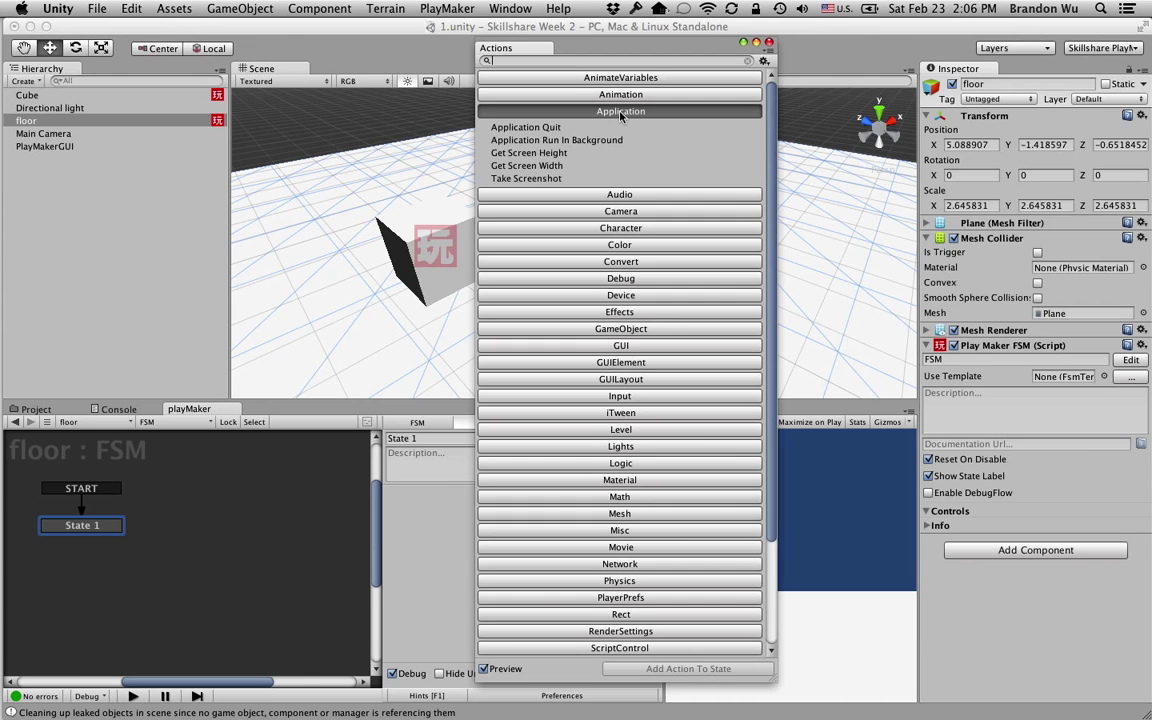
pyautogui.click(524, 127)
pyautogui.click(522, 140)
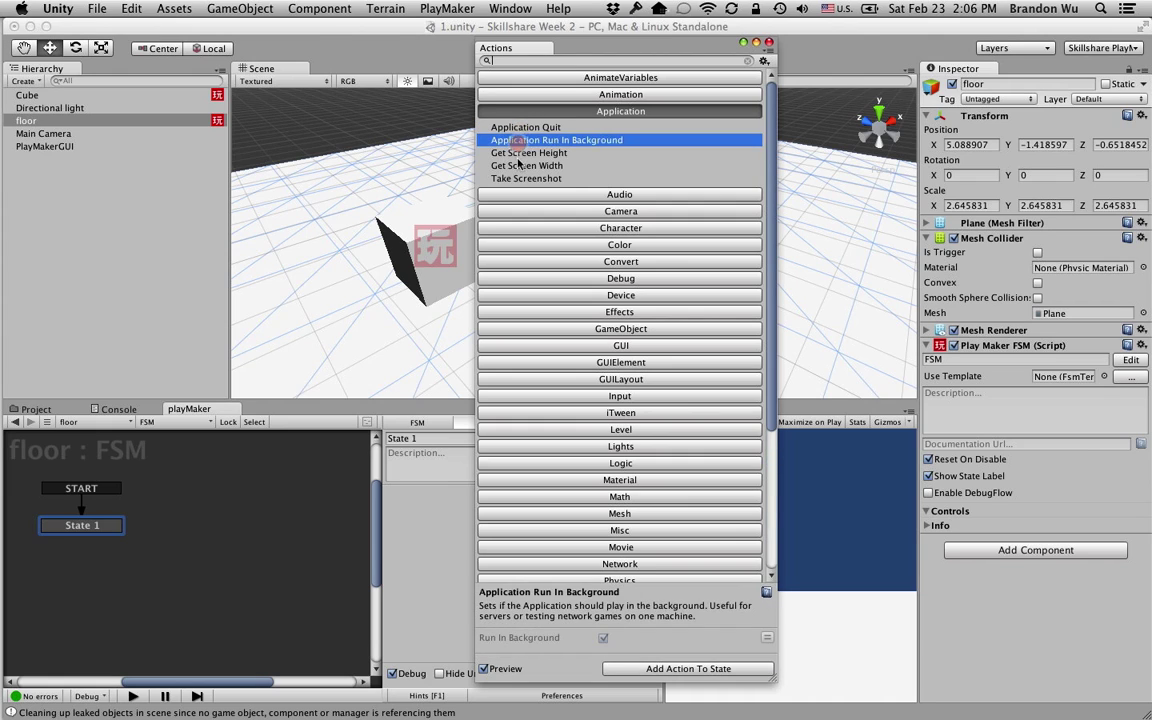
pyautogui.click(520, 165)
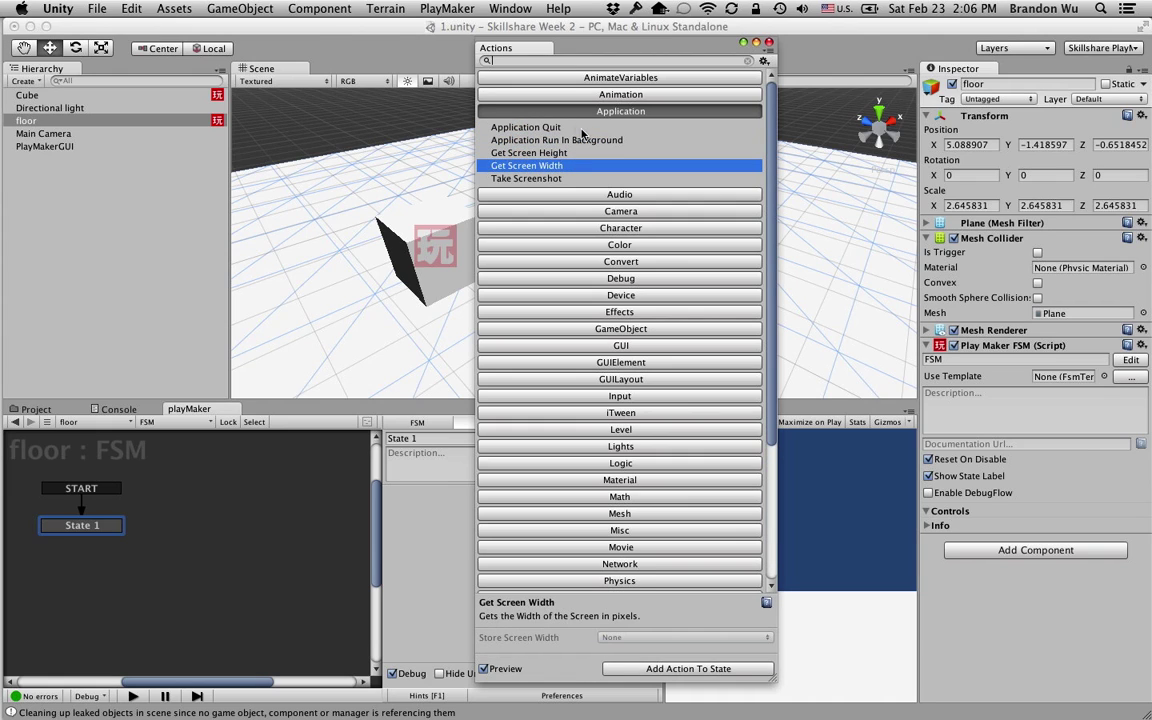
pyautogui.click(524, 127)
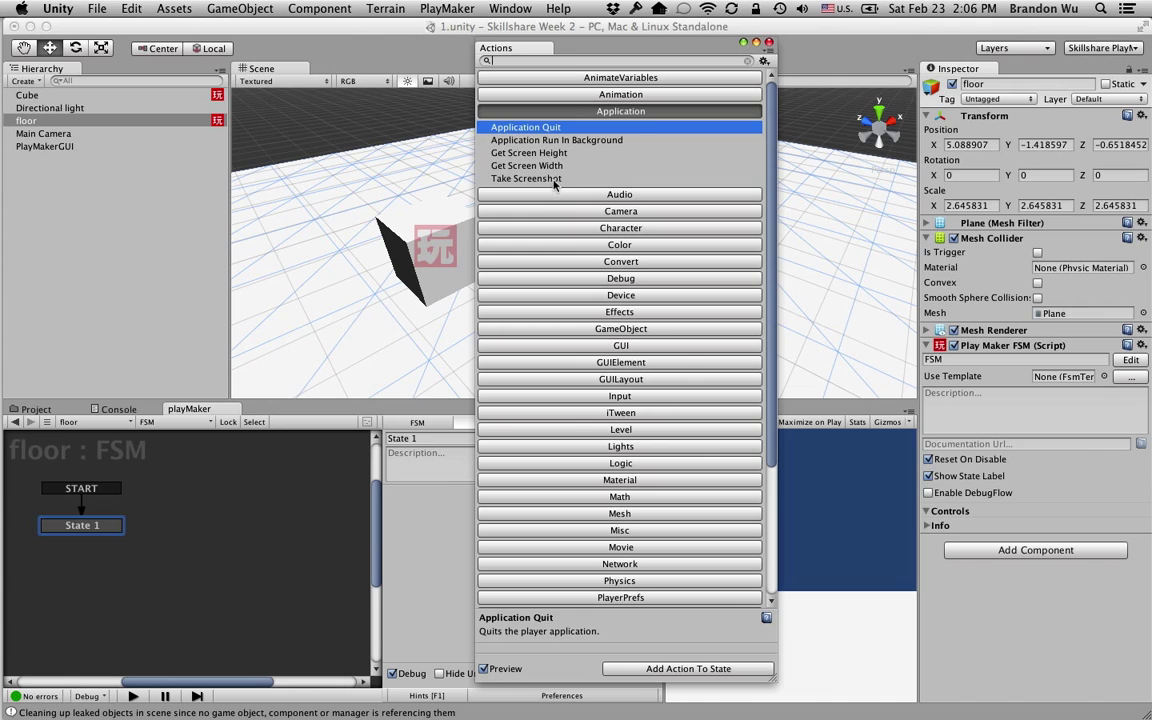
pyautogui.click(502, 178)
pyautogui.click(570, 112)
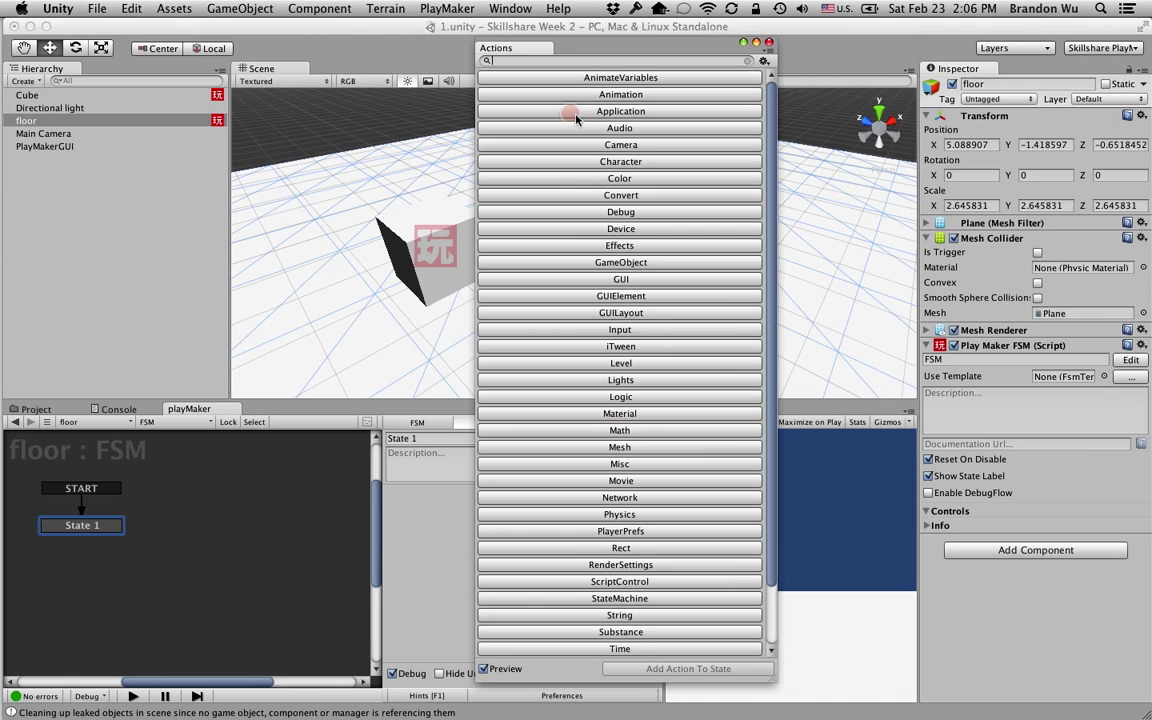
# Step: Browse the actions listed in the Audio, Camera, Character, Color and Convert categories
pyautogui.click(588, 128)
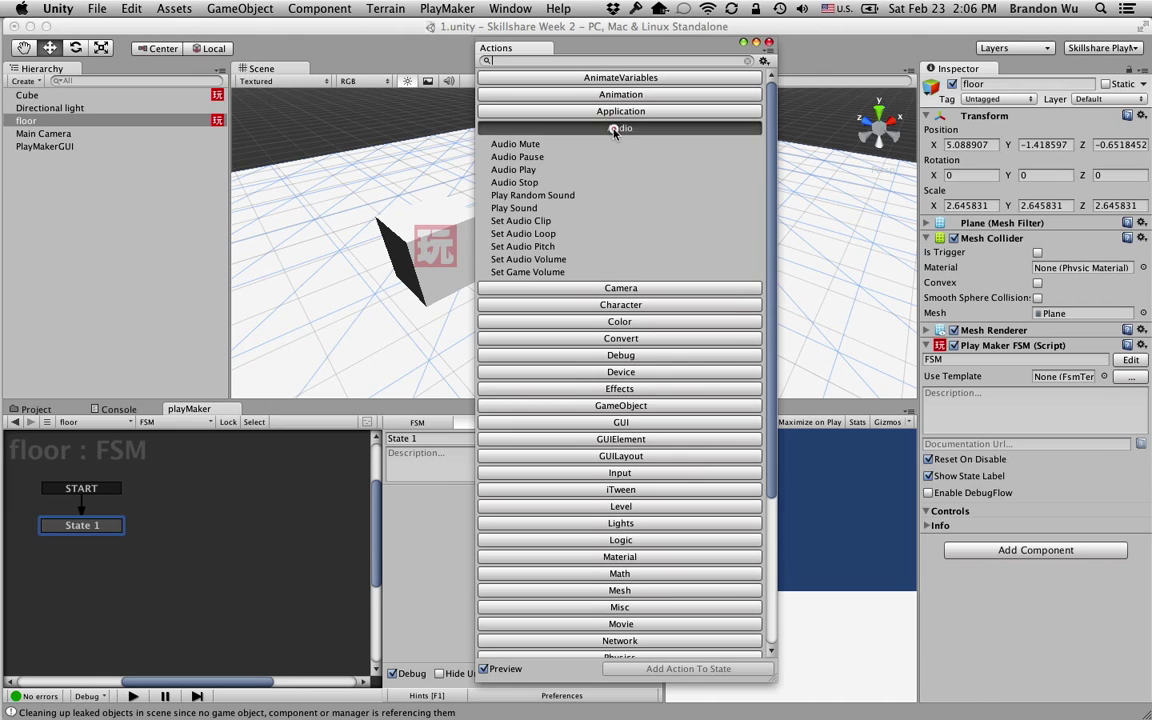
pyautogui.click(575, 128)
pyautogui.click(563, 145)
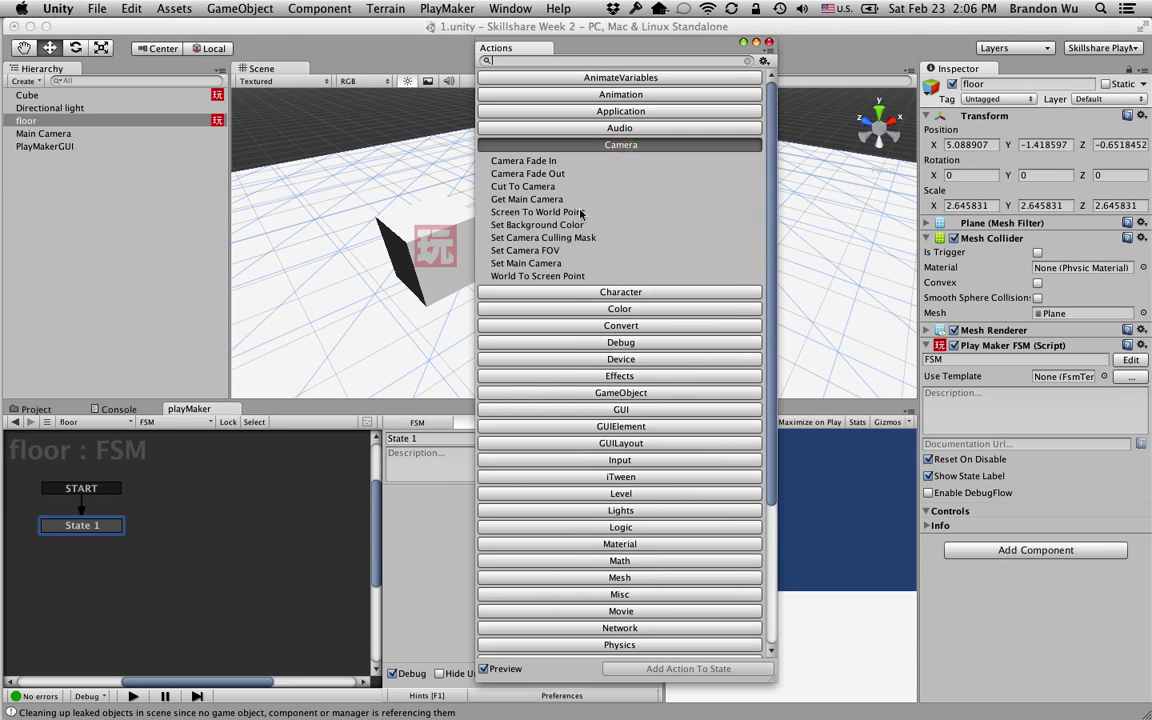
pyautogui.click(560, 292)
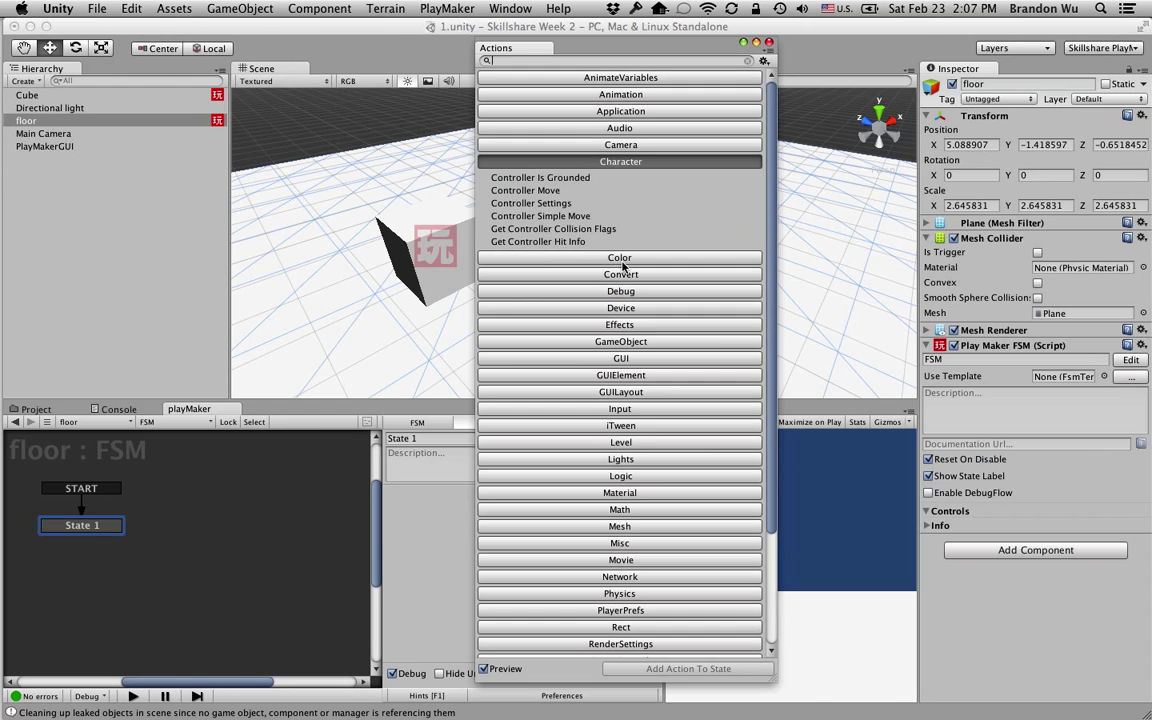
pyautogui.click(627, 262)
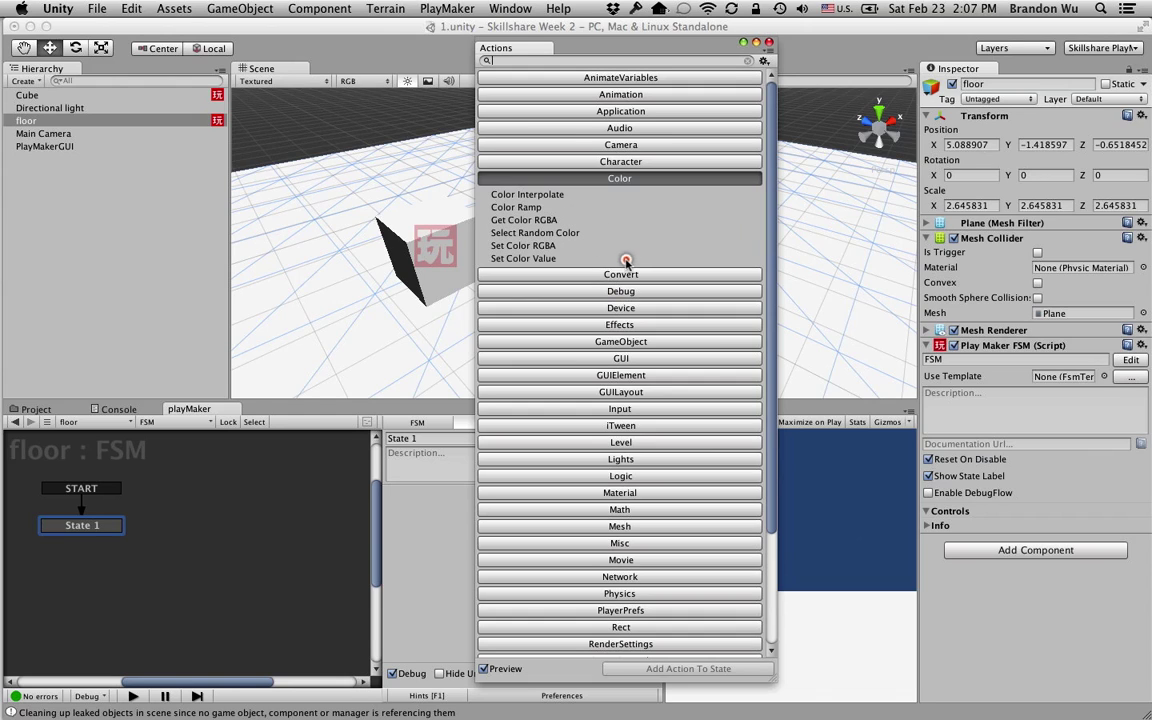
pyautogui.click(610, 274)
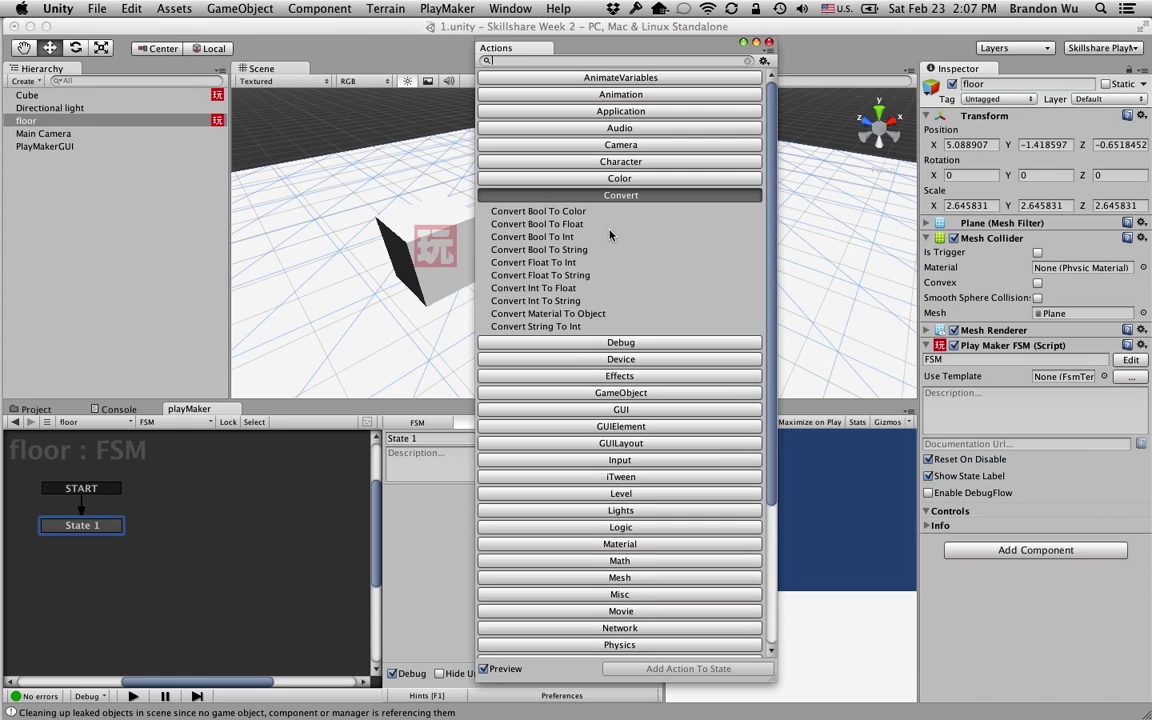
pyautogui.click(621, 179)
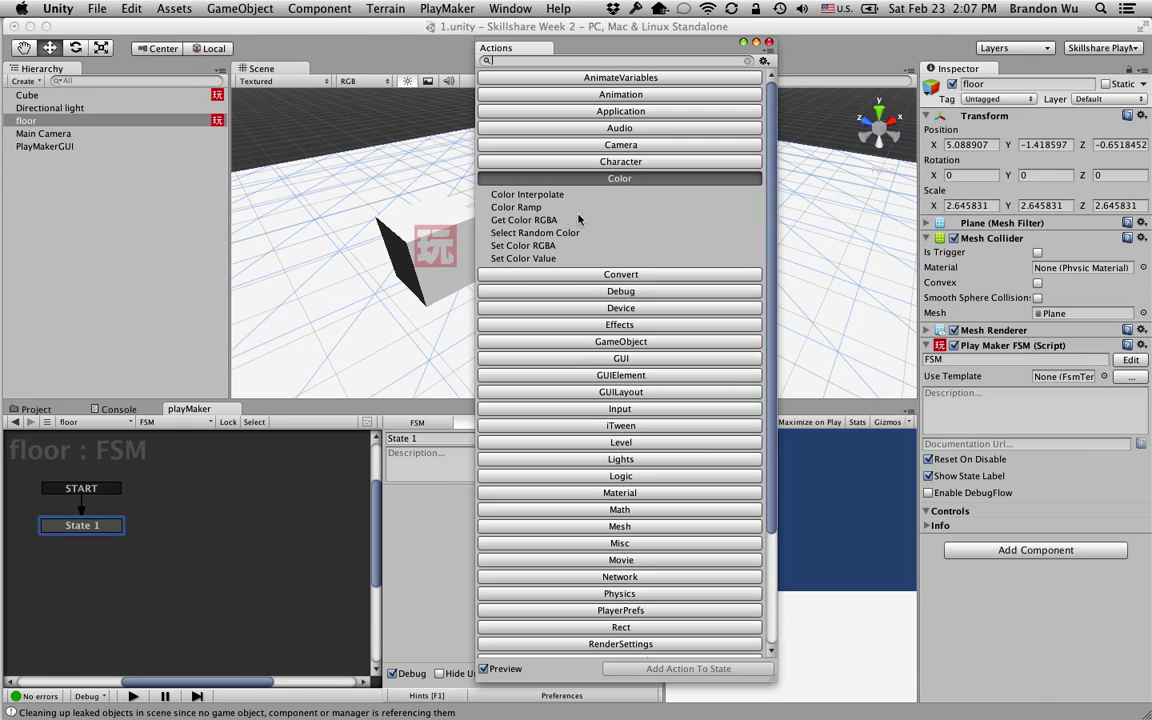
# Step: Review the Device category, reading the descriptions of Get Device Acceleration, Get Device Roll, Device Vibrate, Device Shake Event and Touch Event
pyautogui.click(661, 309)
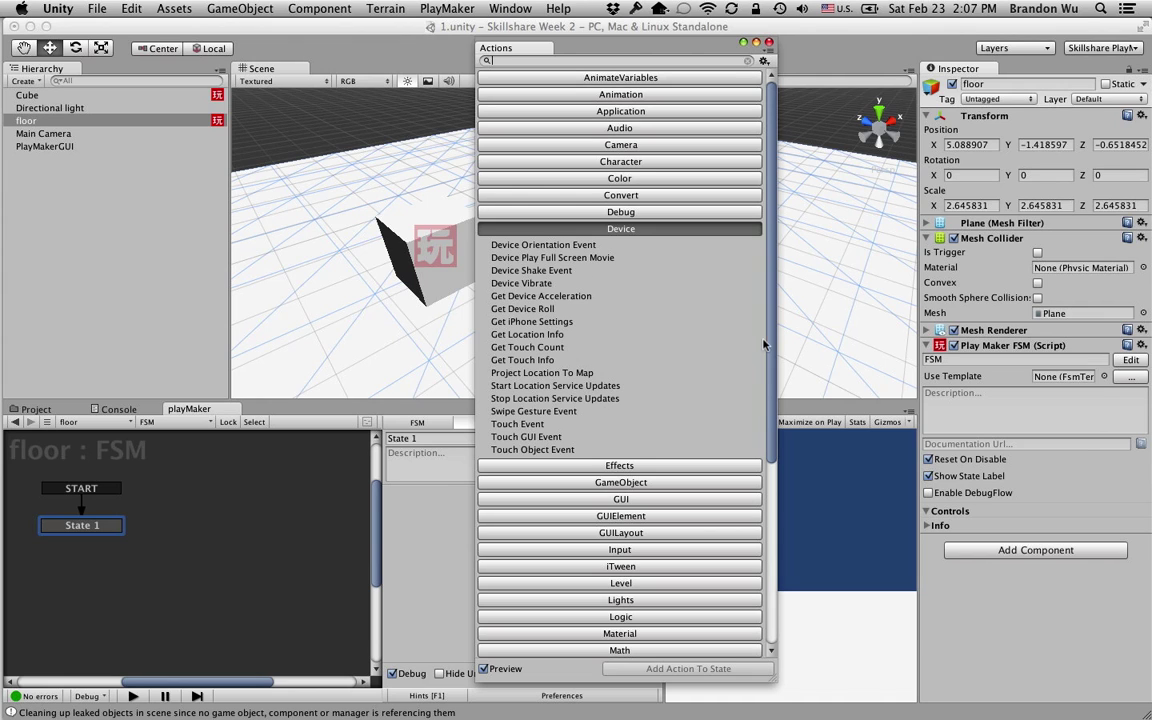
pyautogui.moveTo(771, 332); pyautogui.dragTo(770, 378)
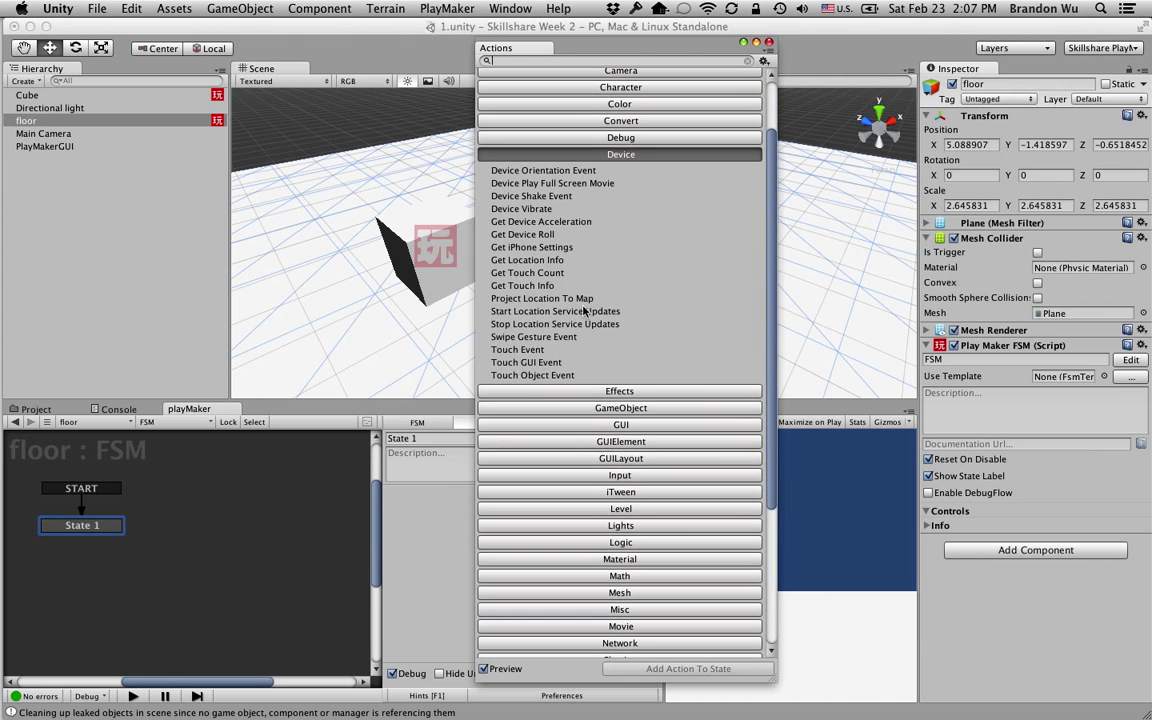
pyautogui.click(550, 221)
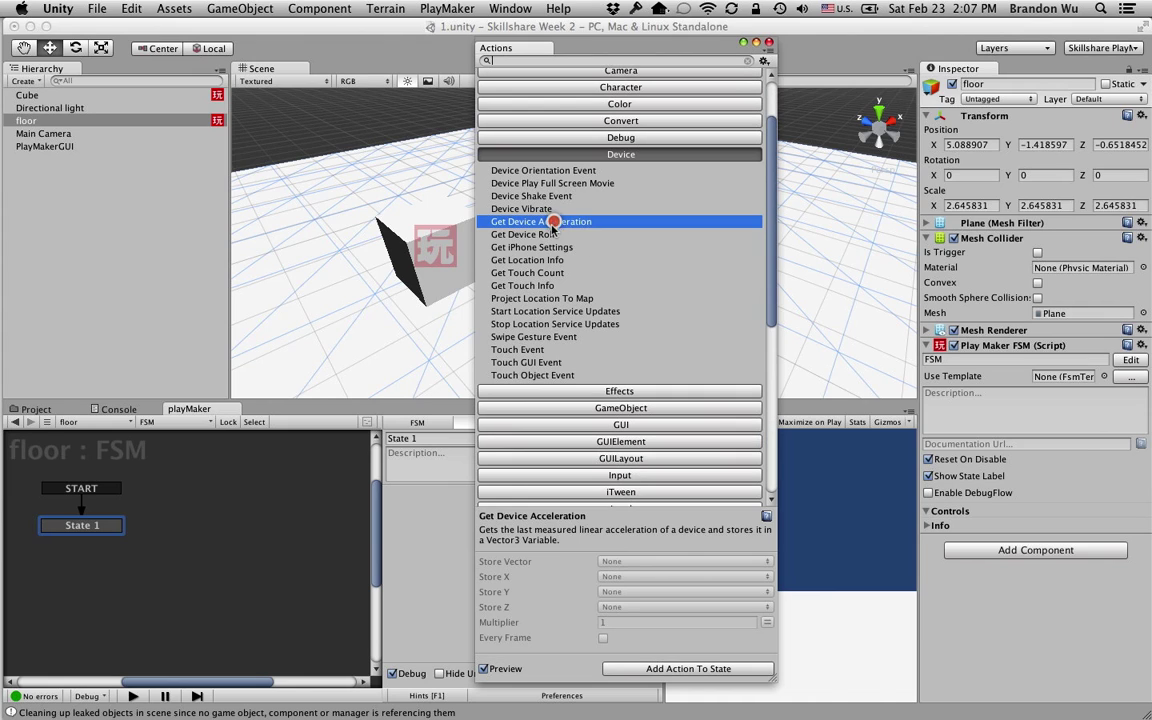
pyautogui.click(548, 234)
pyautogui.click(547, 209)
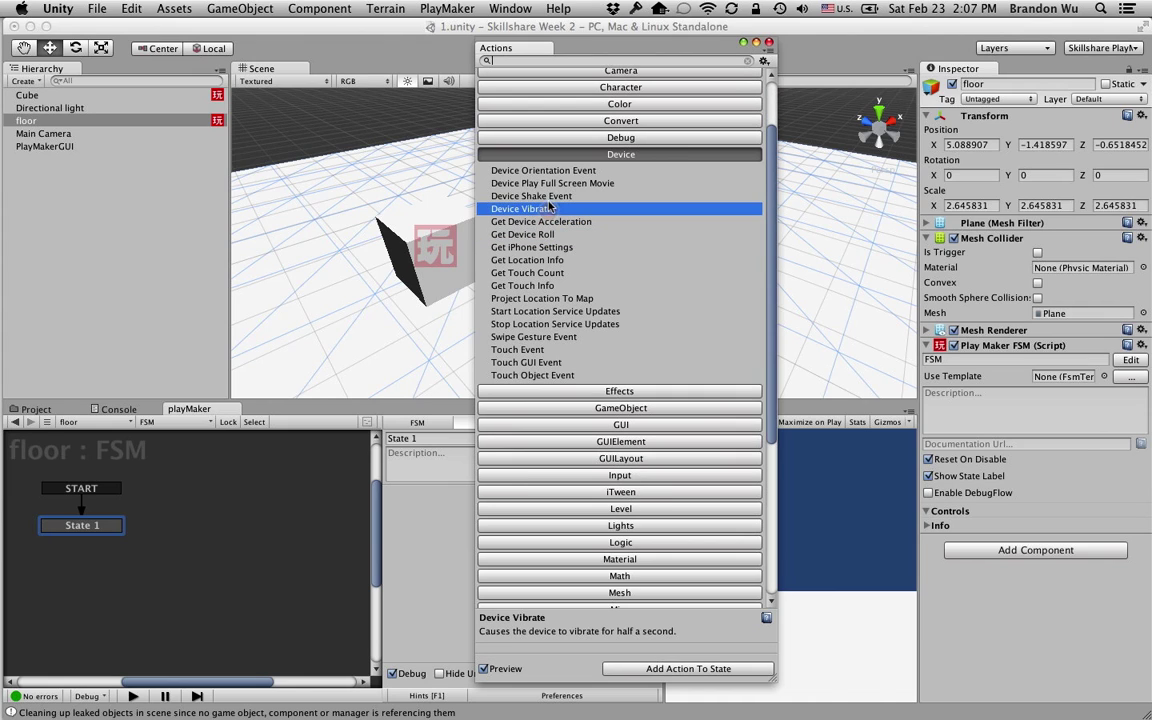
pyautogui.click(549, 197)
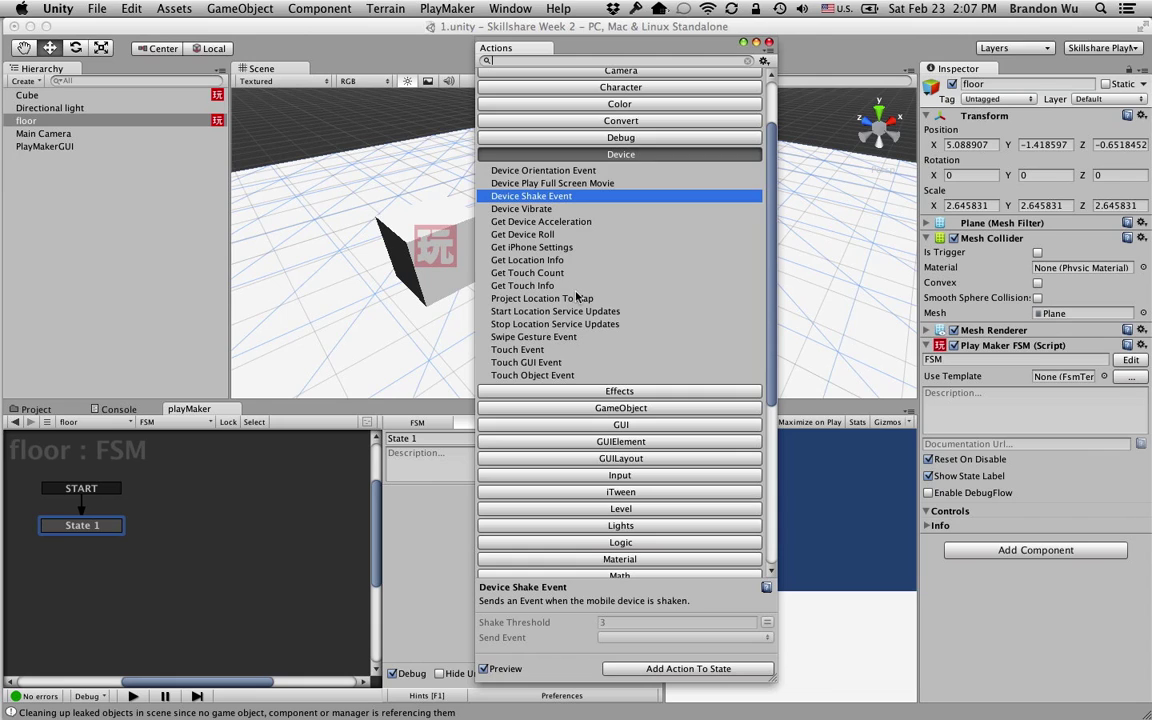
pyautogui.scroll(-1, 577, 298)
pyautogui.scroll(-2, 577, 298)
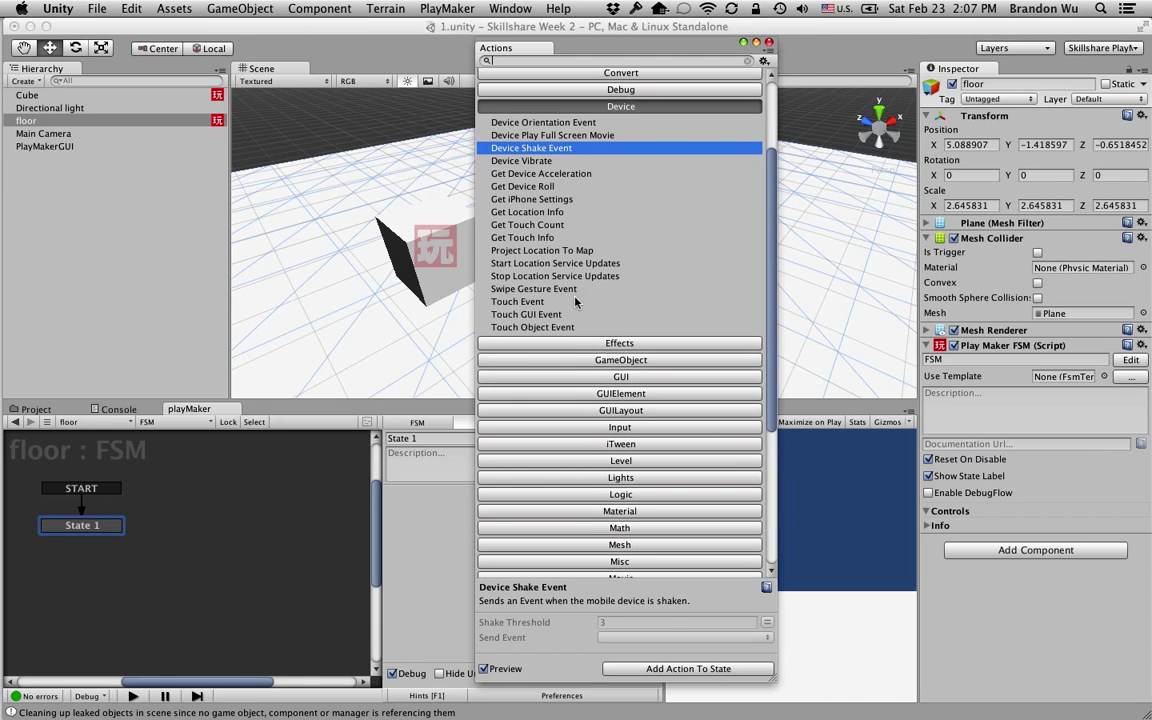
pyautogui.click(572, 300)
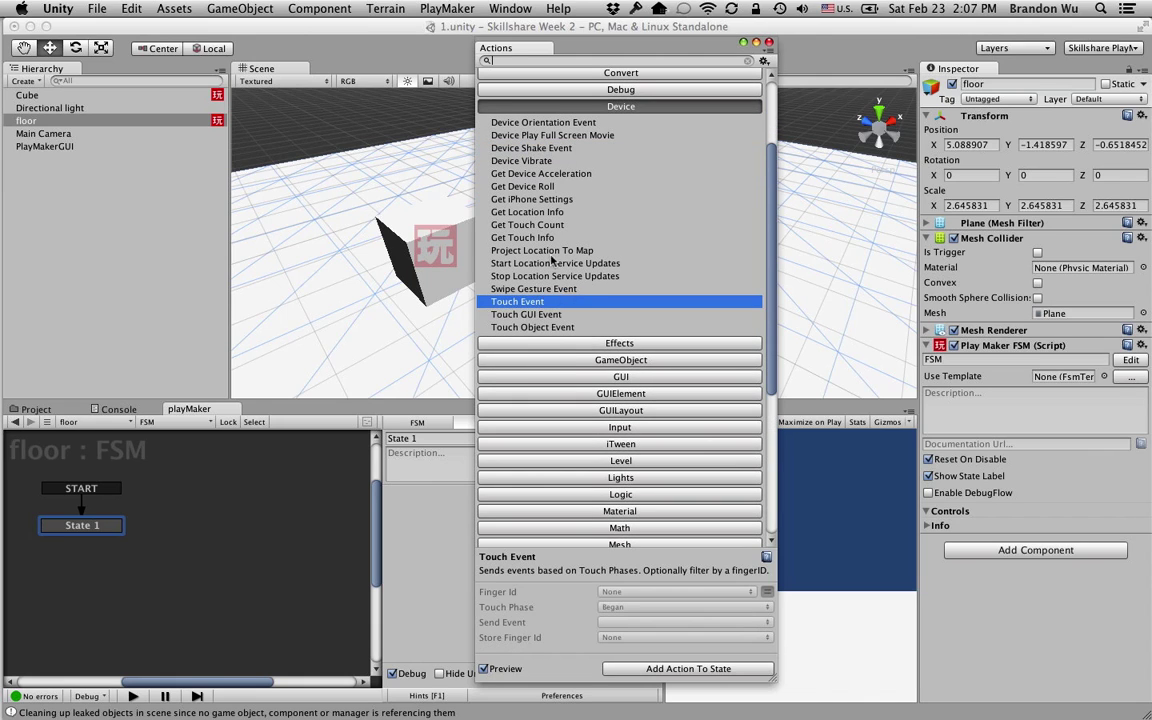
pyautogui.click(600, 107)
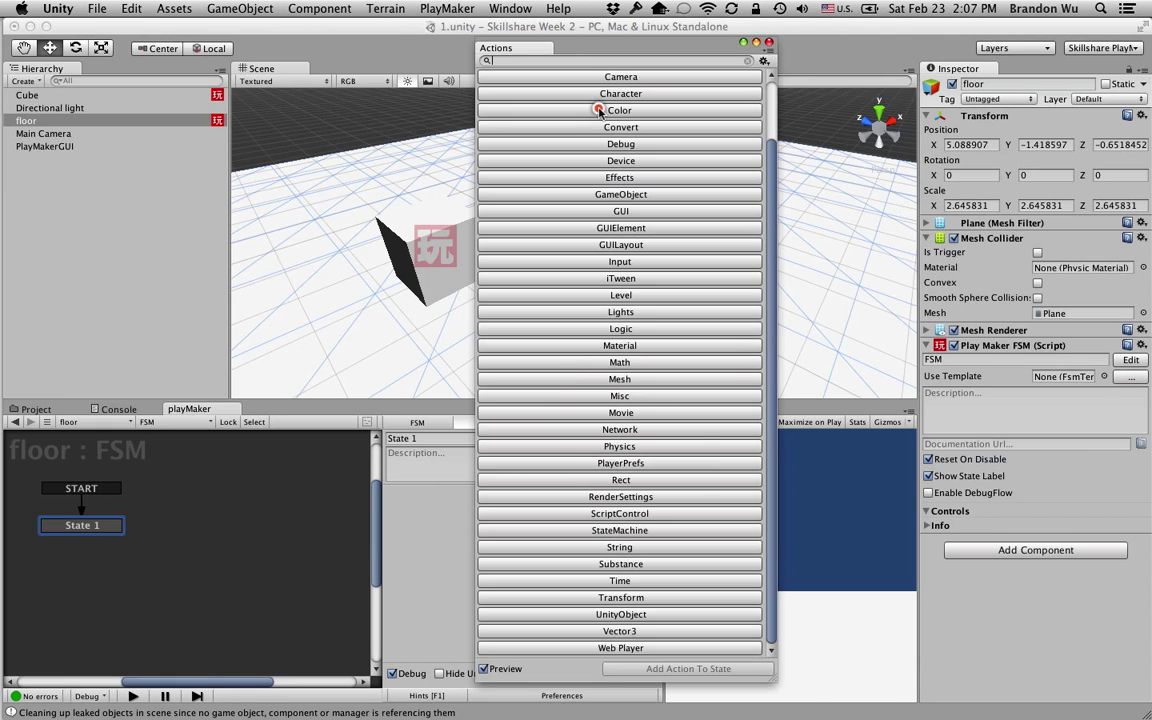
# Step: Review the actions listed in the Effects and GameObject categories
pyautogui.click(634, 180)
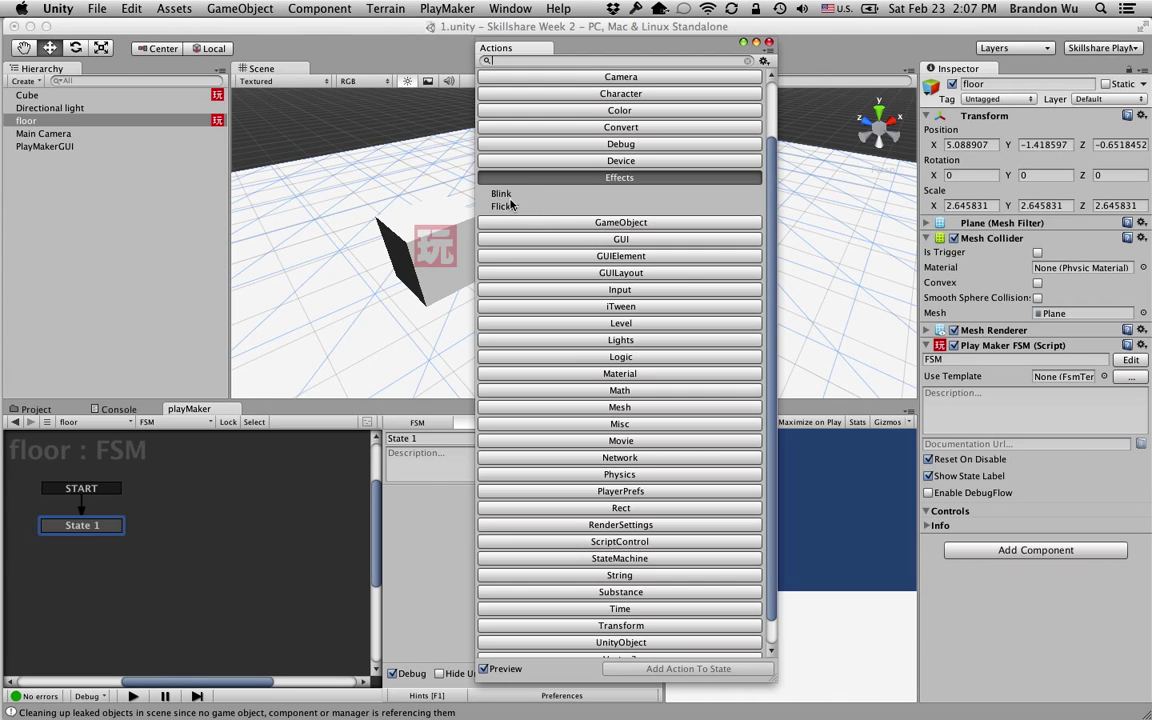
pyautogui.click(544, 223)
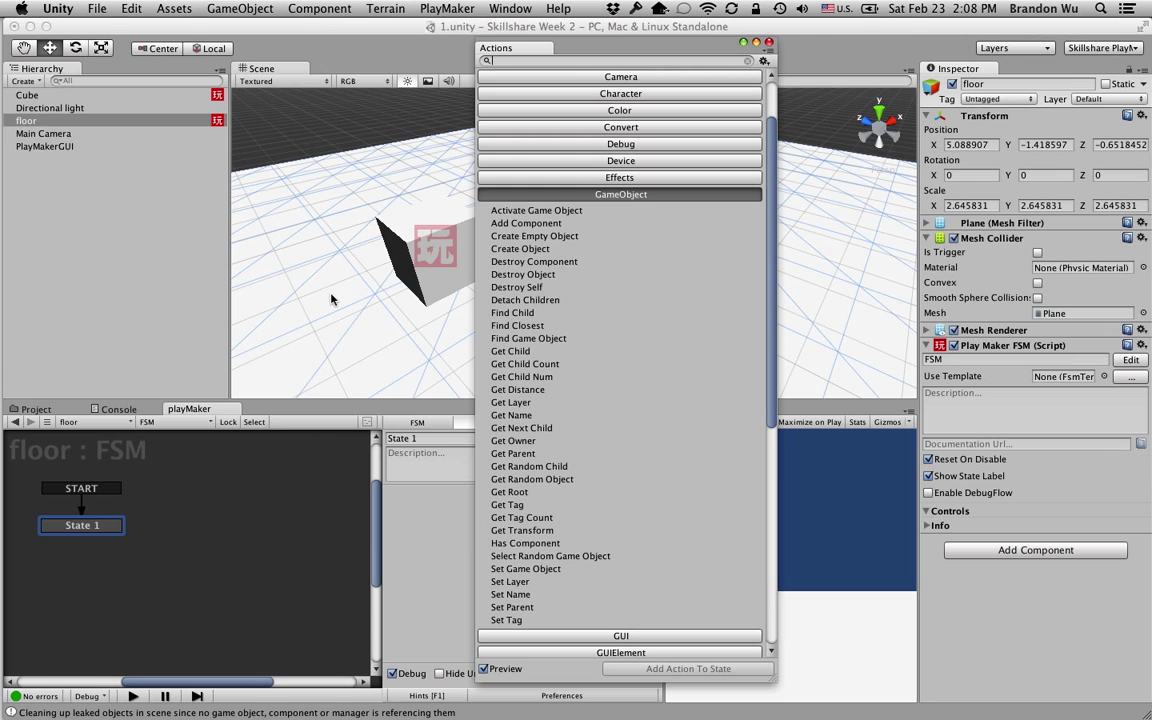
# Step: Select several scene objects in turn in the Hierarchy, including Main Camera and Cube, ending with floor selected
pyautogui.click(74, 168)
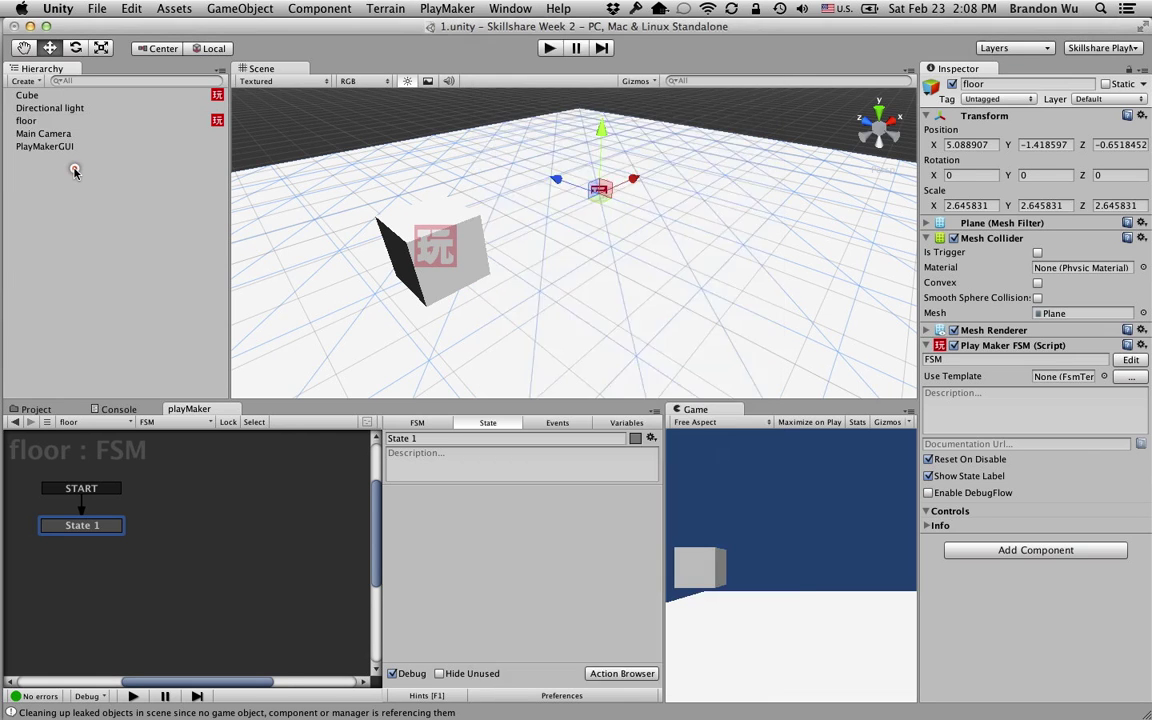
pyautogui.click(50, 108)
pyautogui.click(30, 120)
pyautogui.click(44, 133)
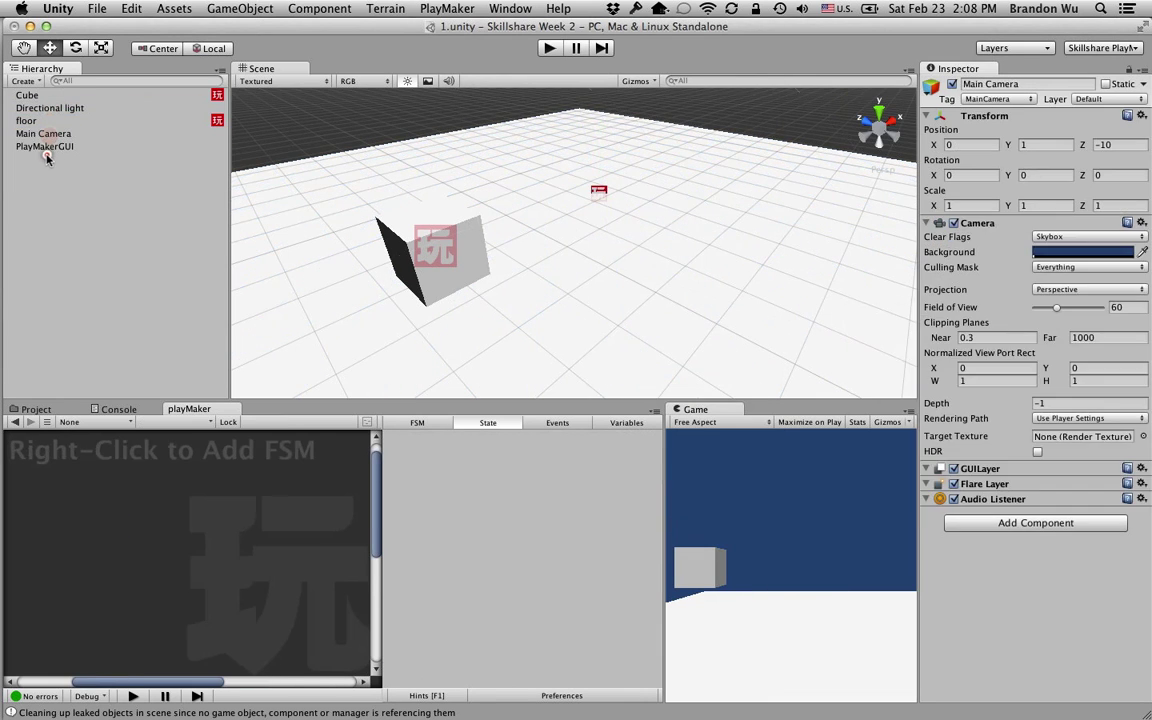
pyautogui.click(50, 120)
pyautogui.click(40, 95)
pyautogui.click(45, 120)
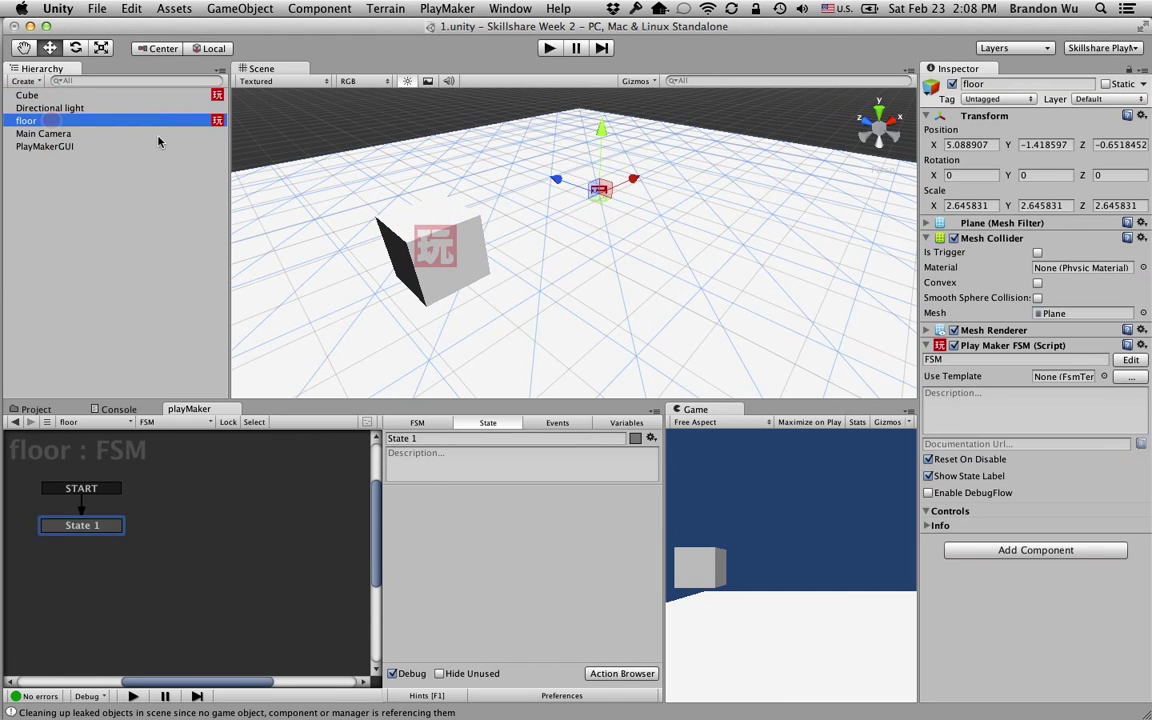
# Step: Return to the Actions browser and examine the full list of actions in the GUI category
pyautogui.press('super+grave')
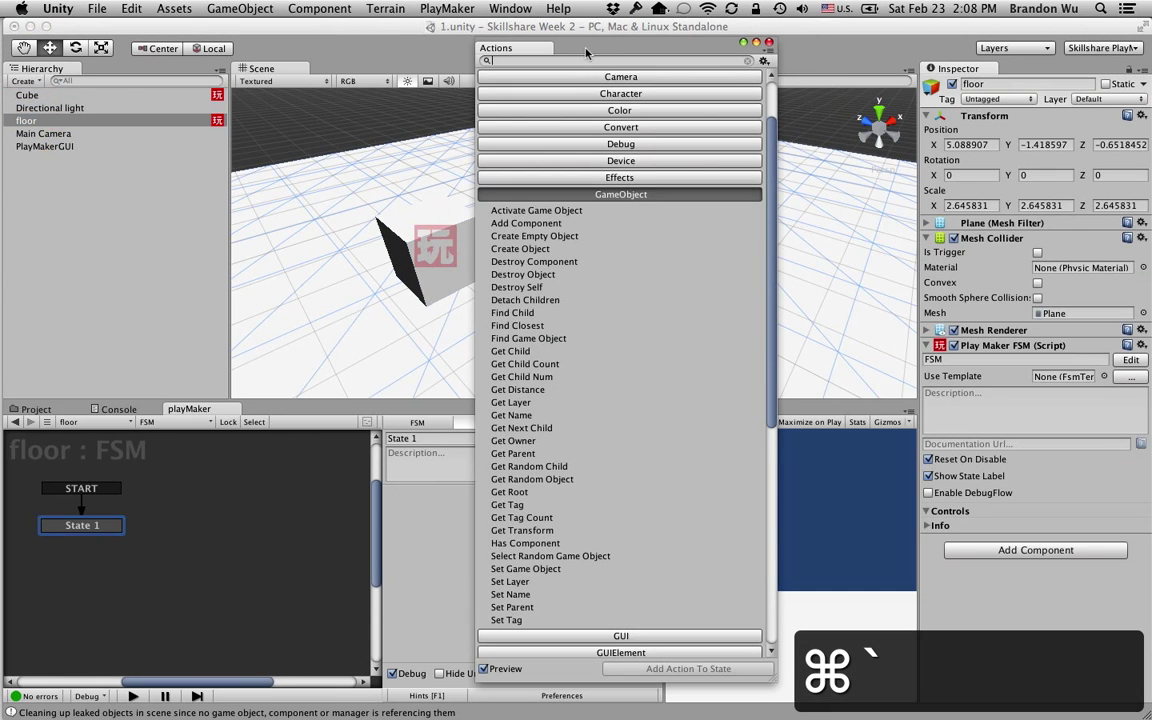
pyautogui.moveTo(588, 51); pyautogui.dragTo(706, 50)
pyautogui.scroll(-5, 668, 334)
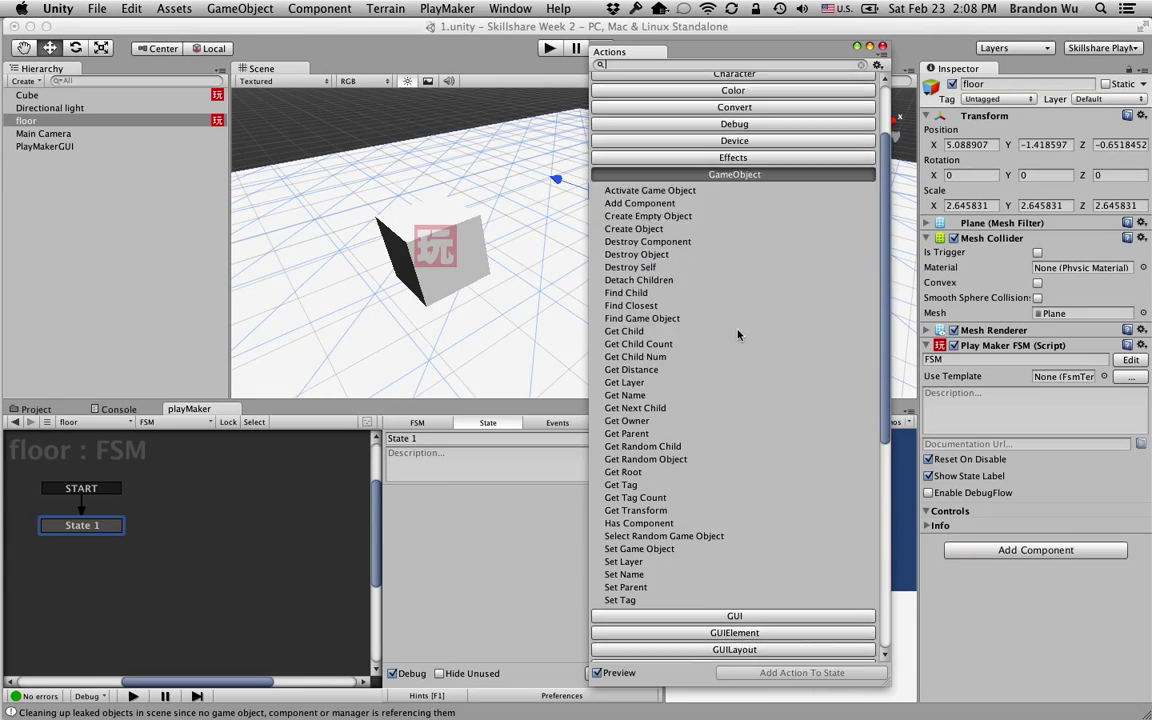
pyautogui.scroll(-3, 738, 338)
pyautogui.click(738, 272)
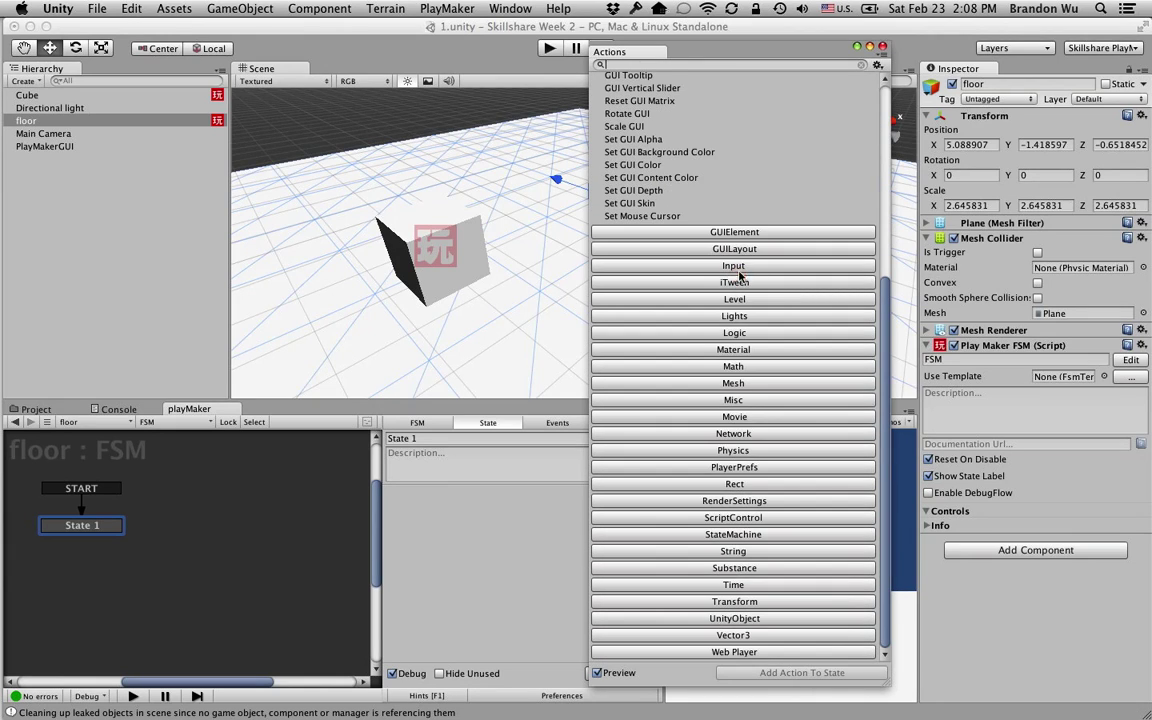
pyautogui.scroll(3, 739, 265)
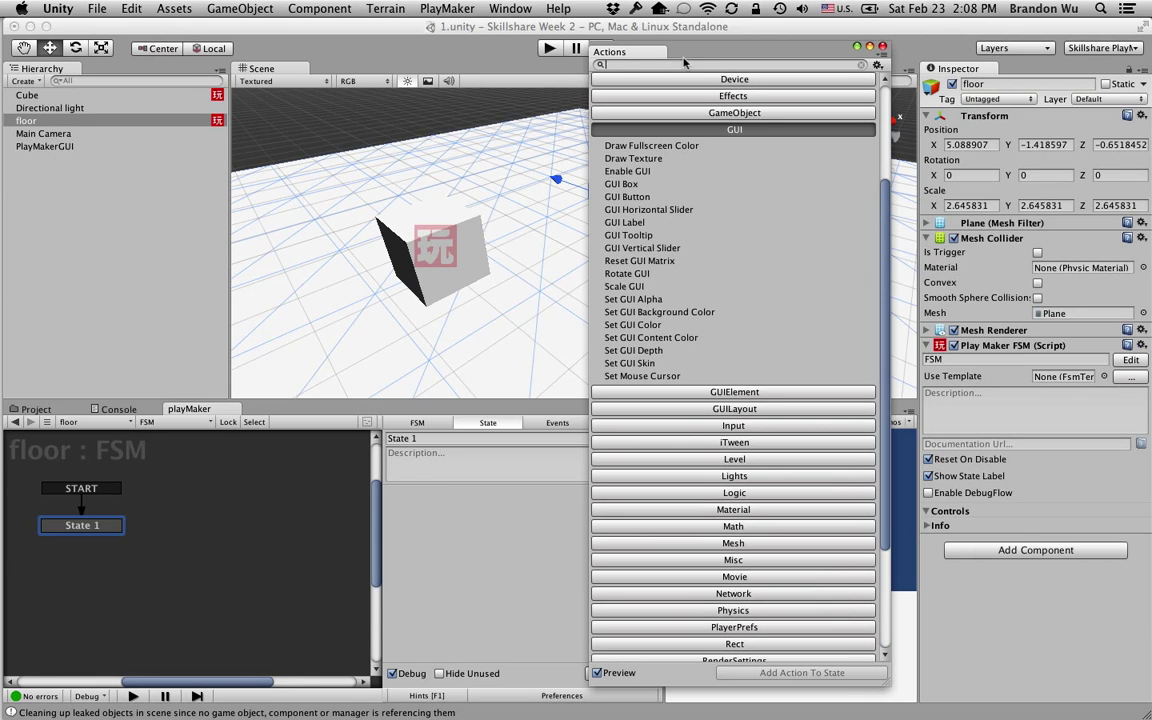
pyautogui.moveTo(640, 50); pyautogui.dragTo(451, 56)
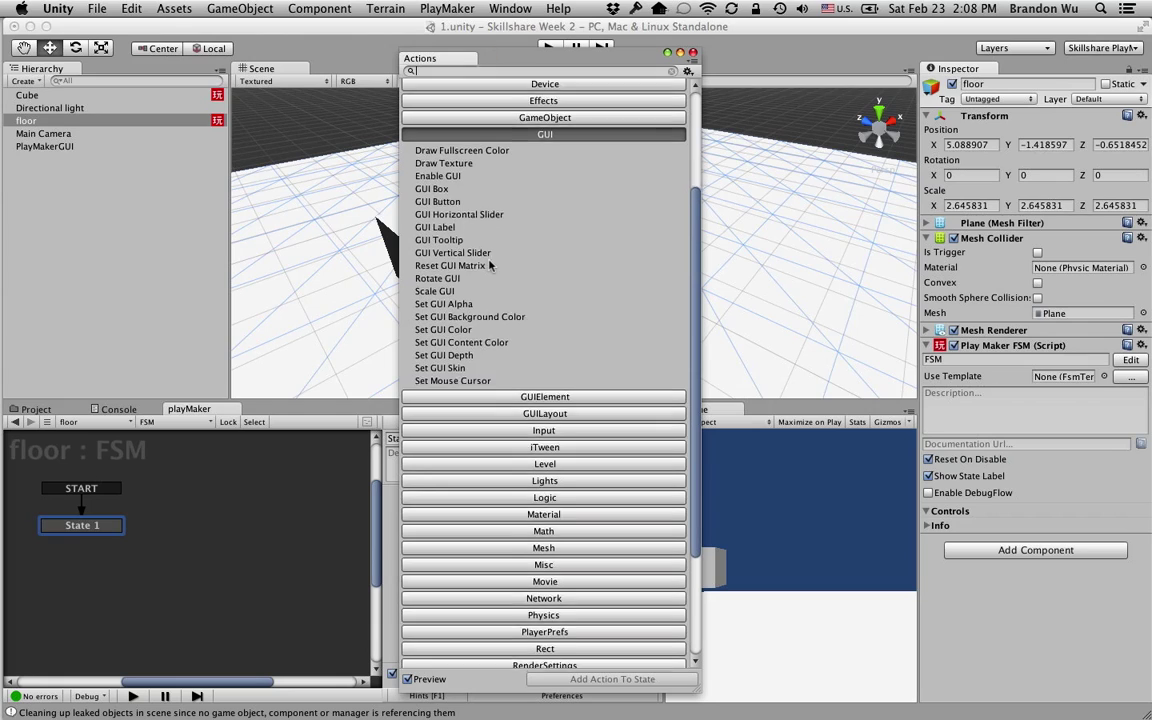
pyautogui.scroll(1, 470, 268)
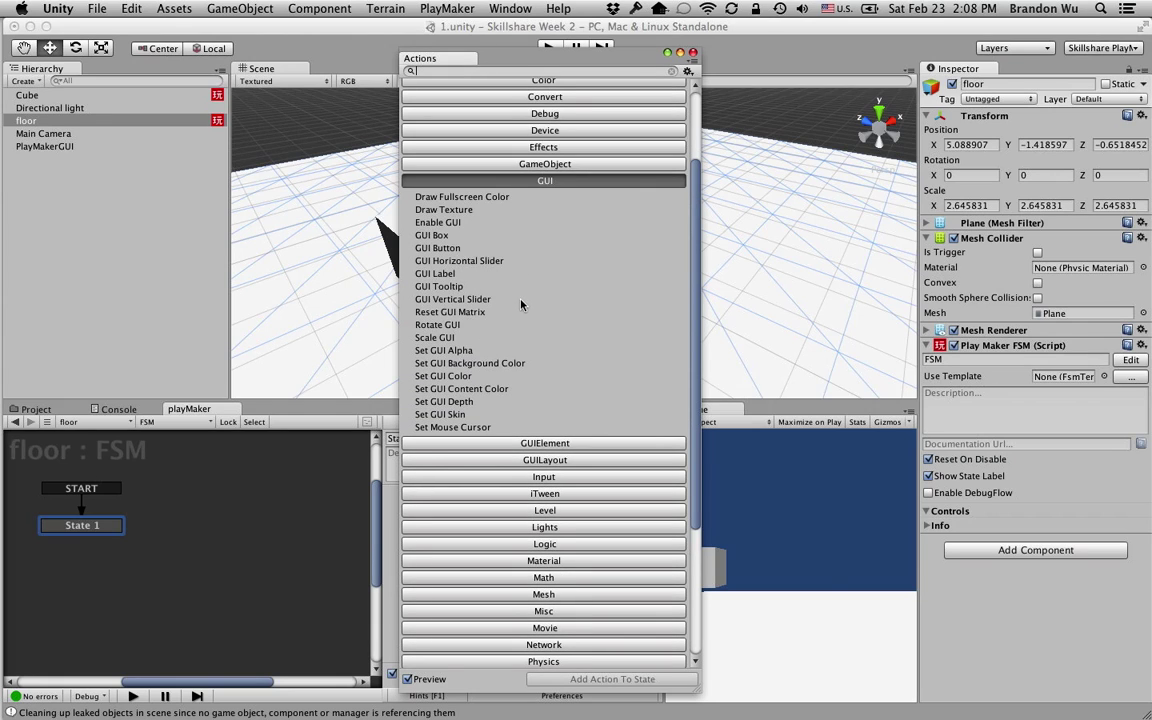
pyautogui.scroll(-1, 523, 353)
pyautogui.scroll(-5, 500, 300)
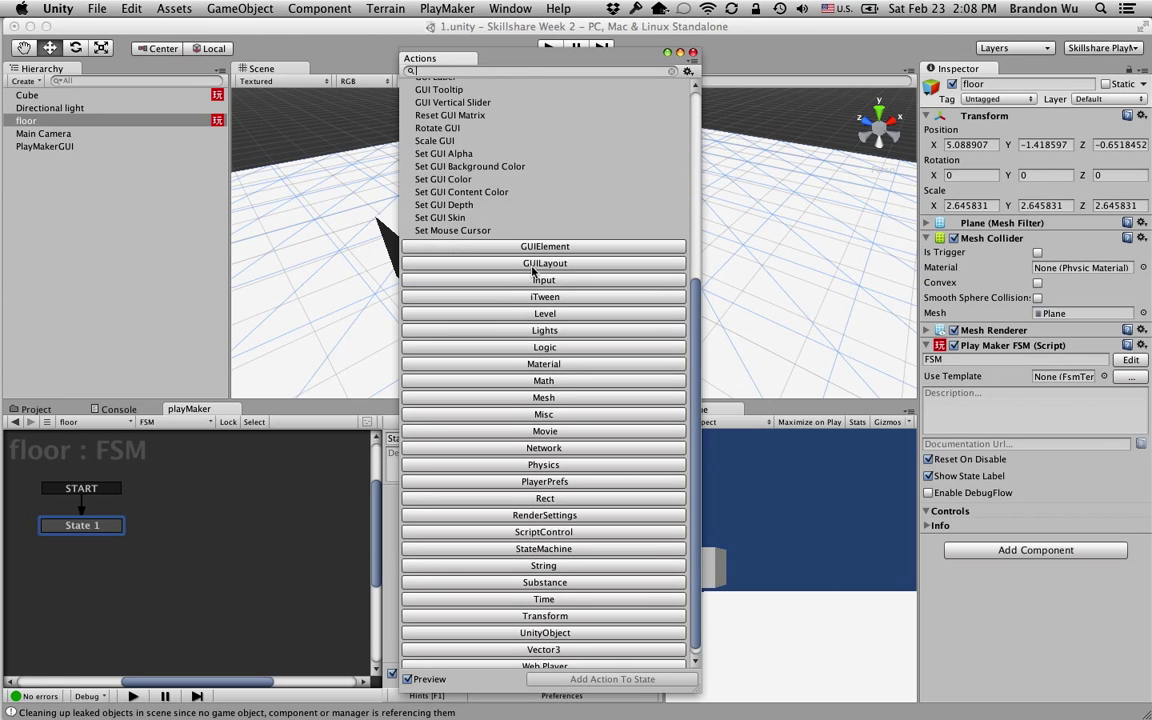
# Step: Review the actions listed in the Input and iTween categories
pyautogui.click(490, 272)
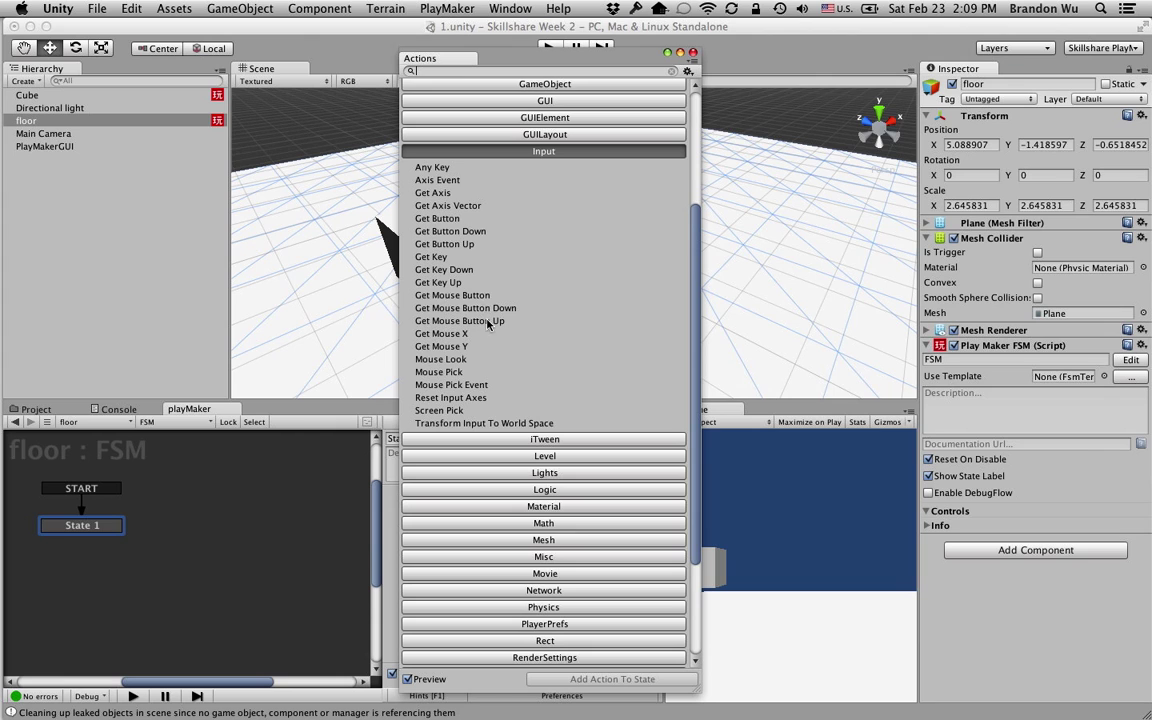
pyautogui.scroll(-5, 500, 300)
pyautogui.click(507, 289)
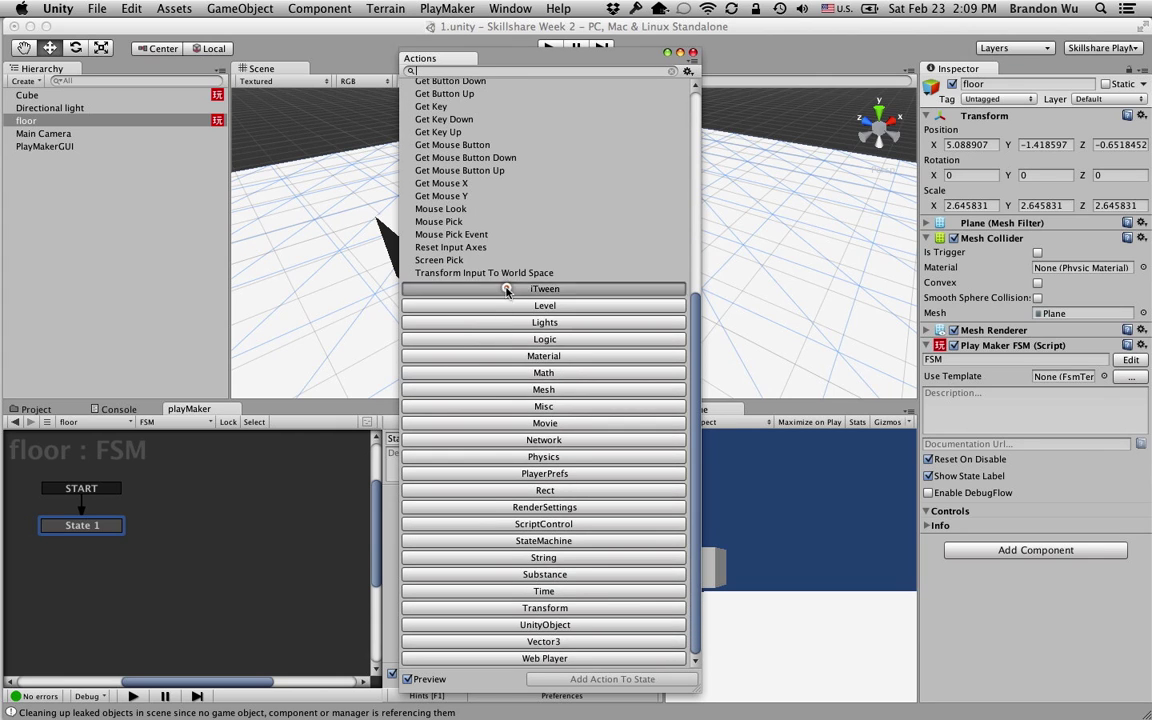
pyautogui.scroll(3, 507, 310)
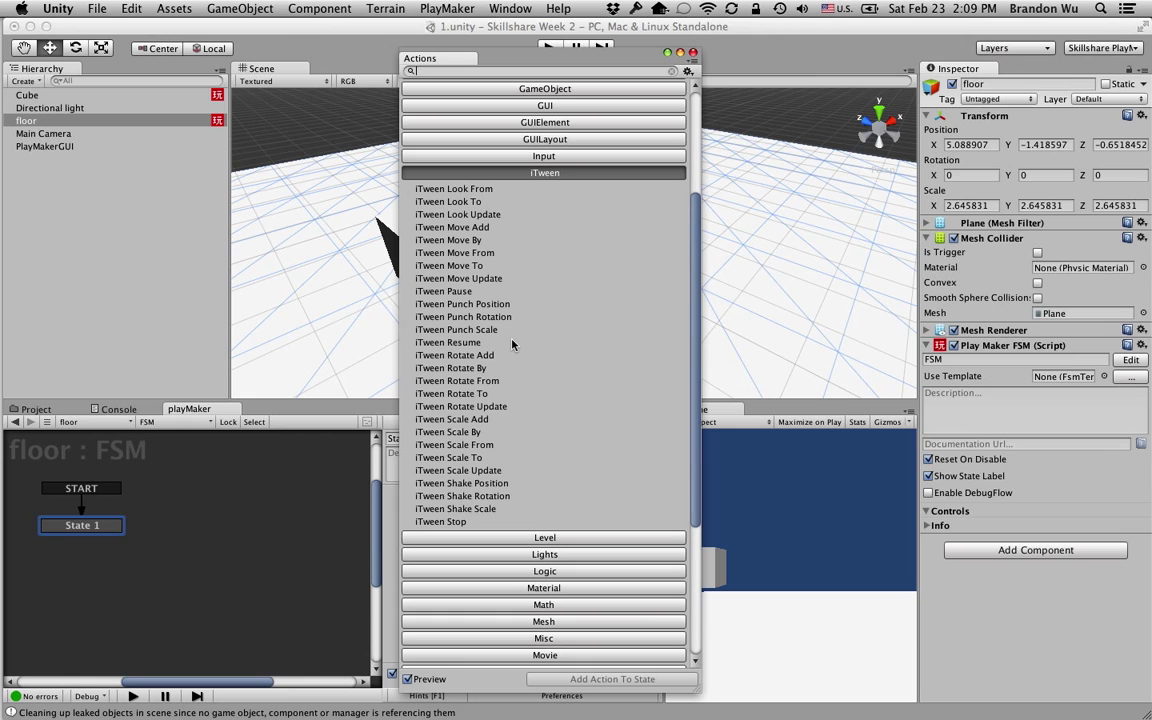
pyautogui.scroll(-5, 527, 260)
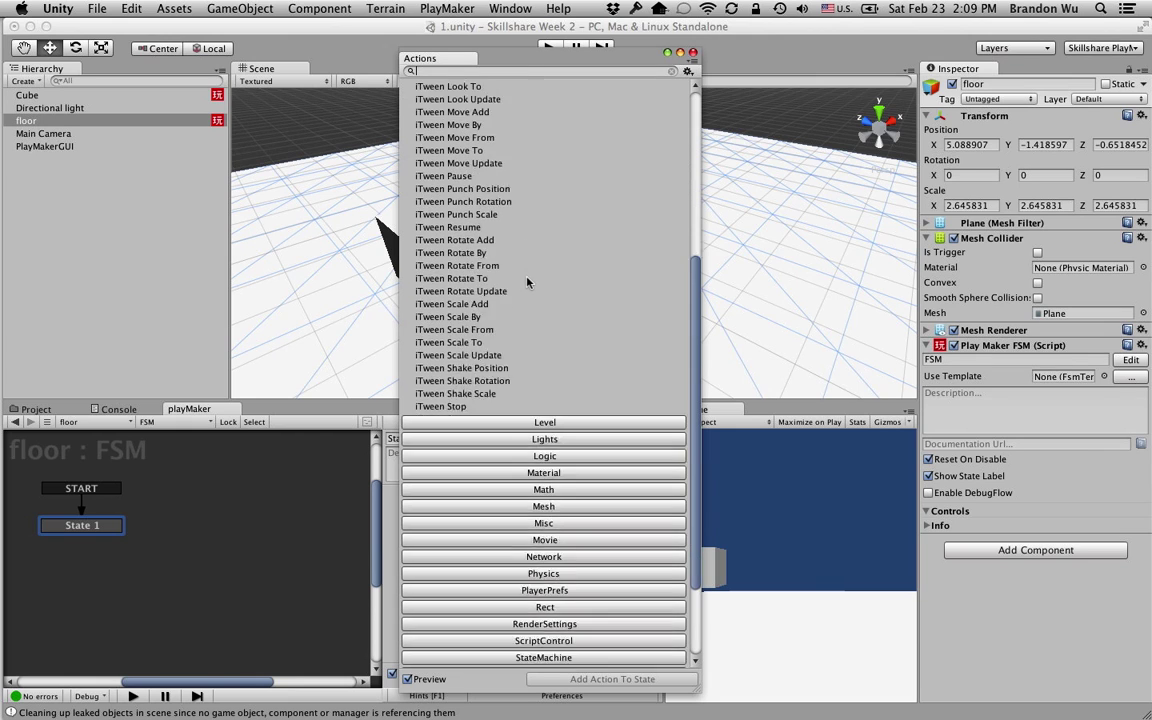
# Step: Browse the actions listed in the Level, Lights and Material categories
pyautogui.click(527, 306)
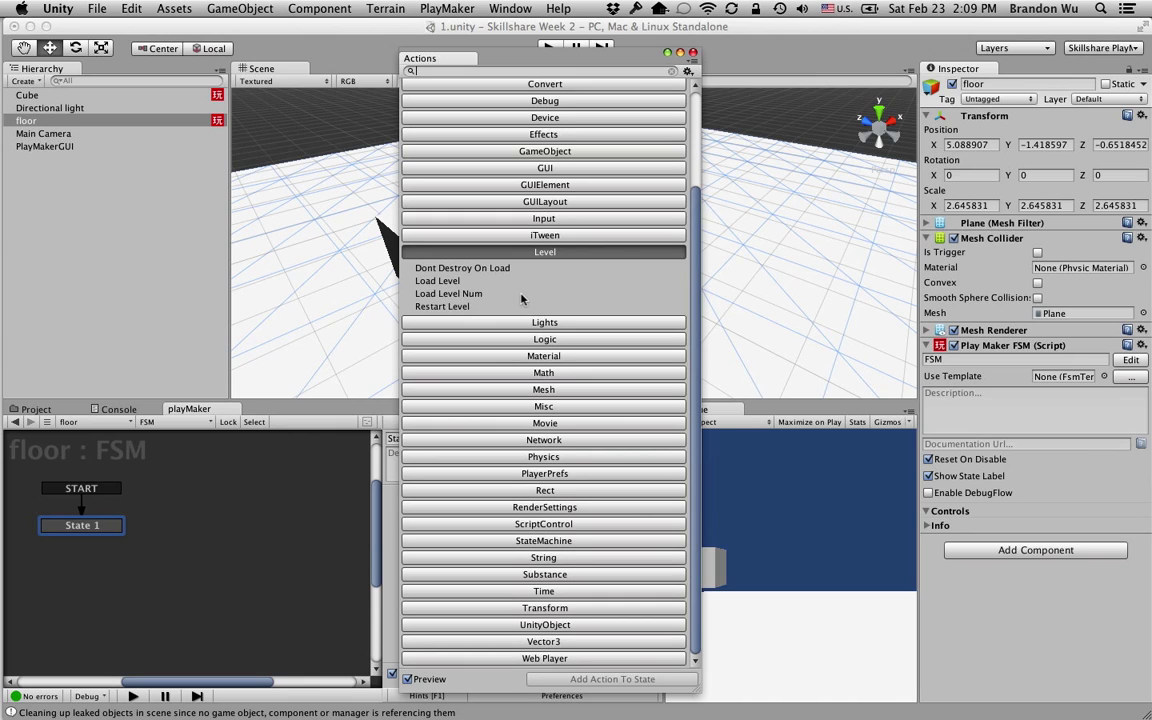
pyautogui.click(482, 322)
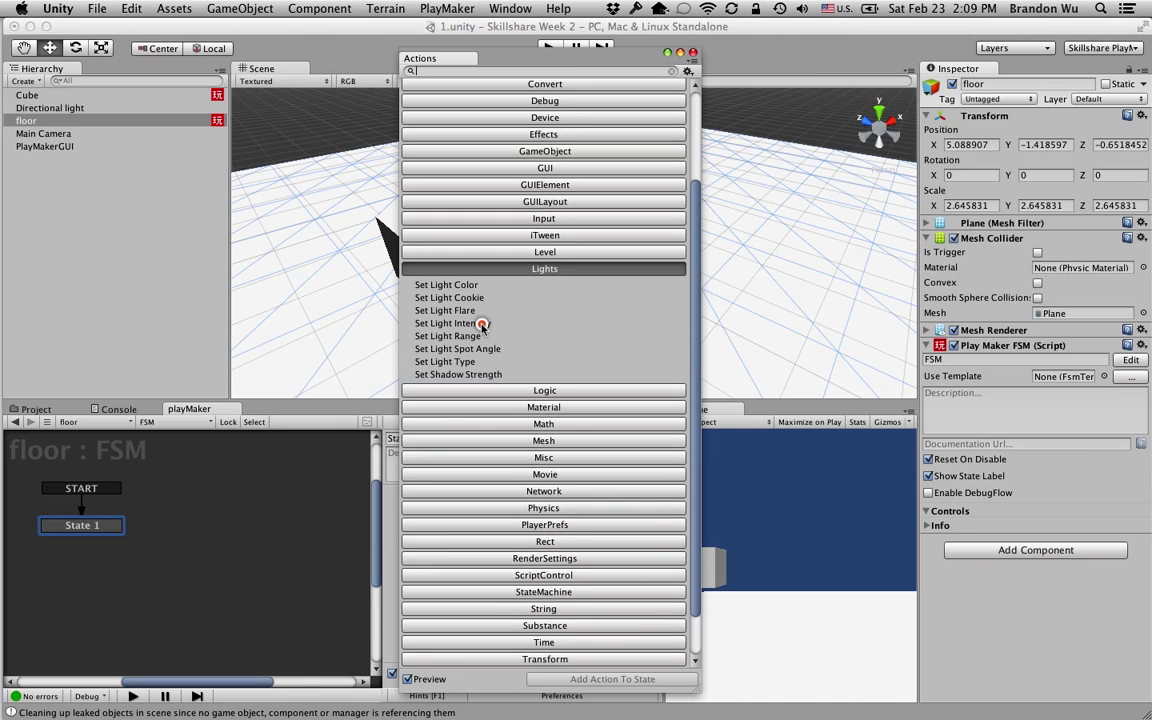
pyautogui.scroll(-3, 482, 325)
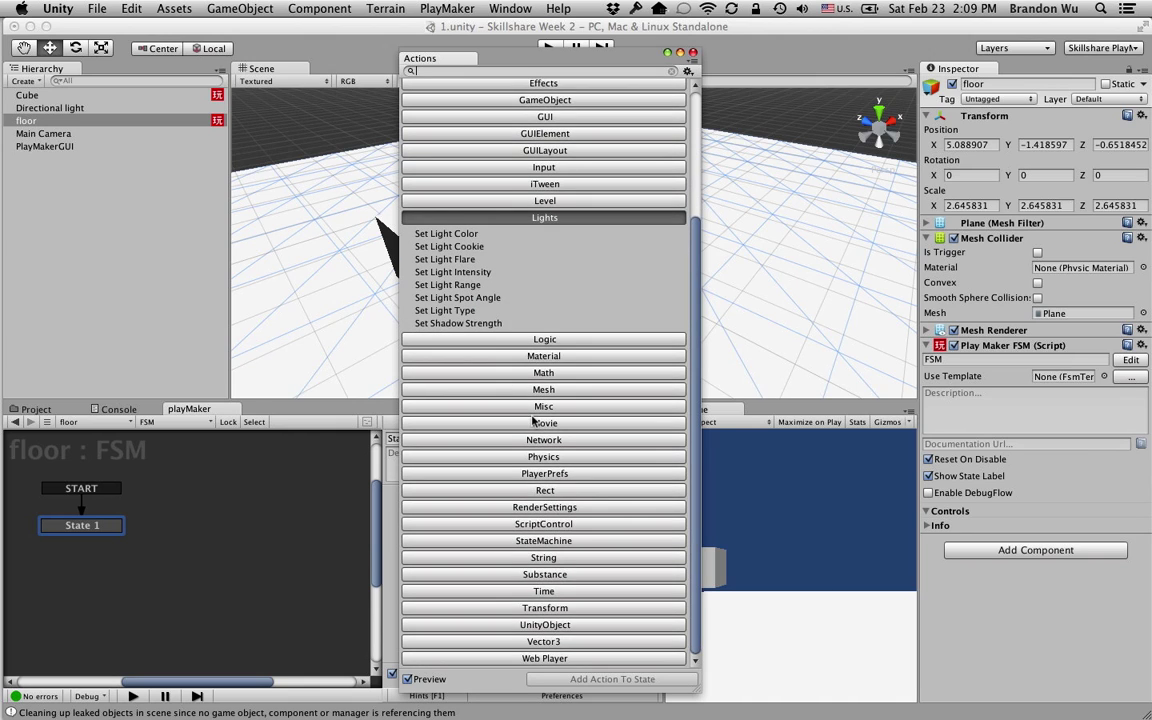
pyautogui.click(541, 357)
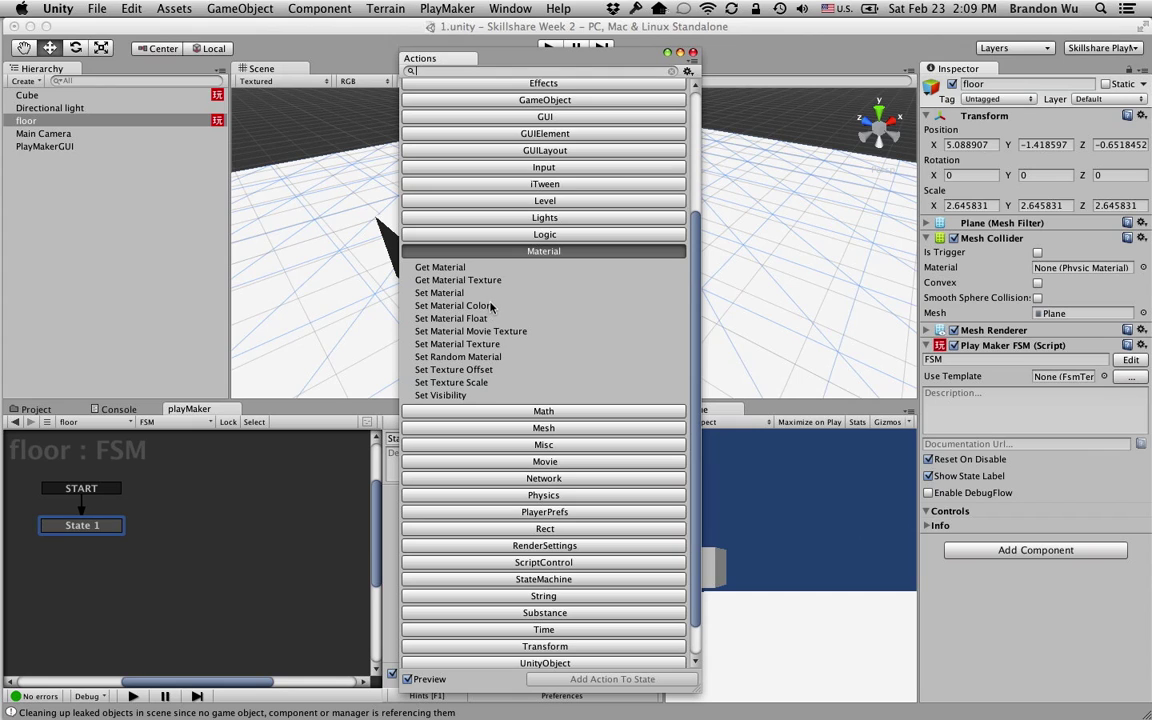
pyautogui.scroll(-1, 440, 298)
pyautogui.scroll(-1, 432, 302)
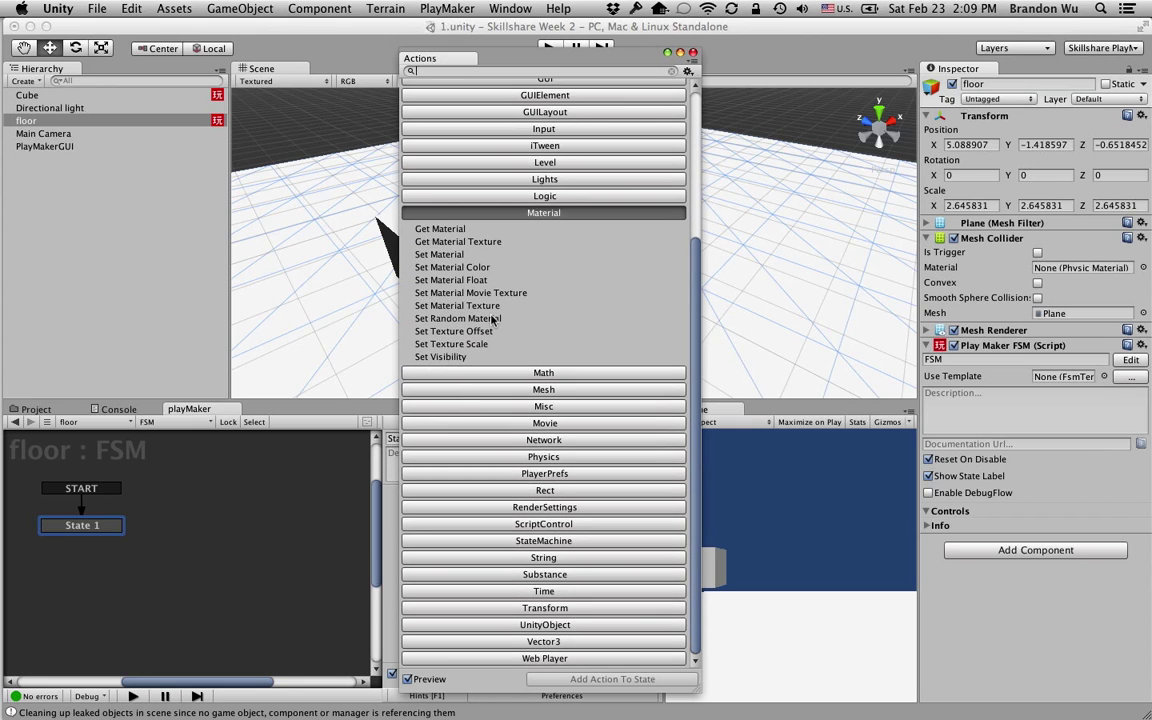
# Step: Browse the actions listed in the Math, Mesh, Misc and Movie categories
pyautogui.click(515, 372)
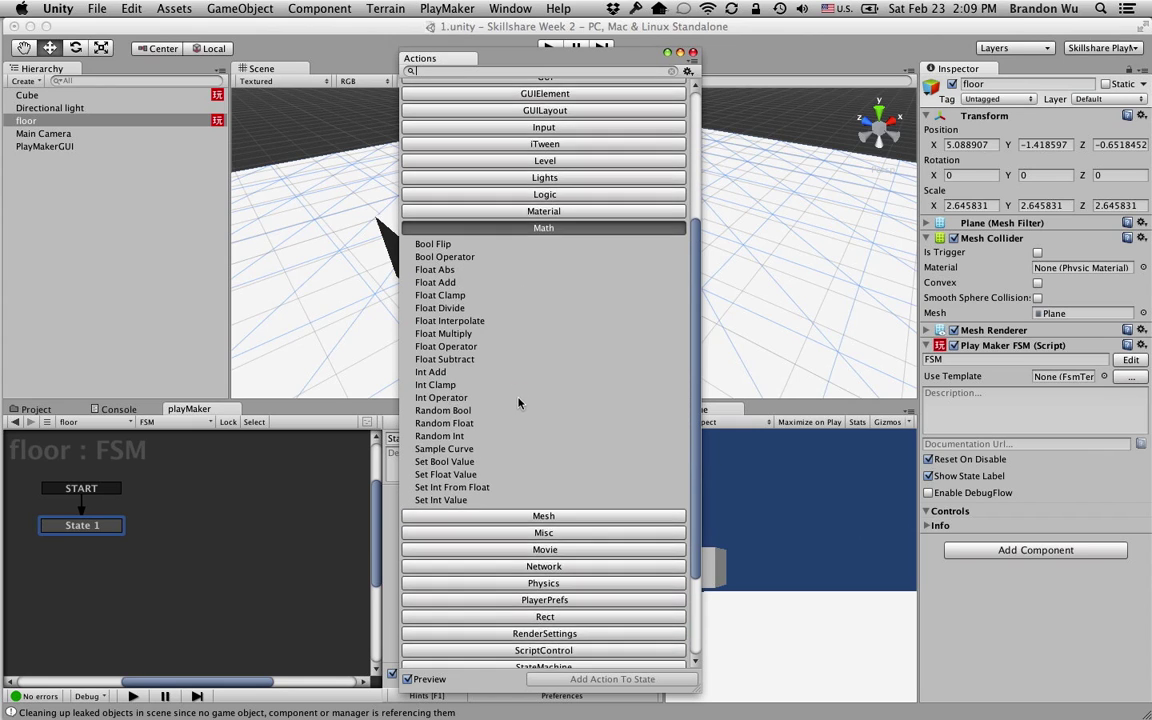
pyautogui.scroll(-1, 470, 350)
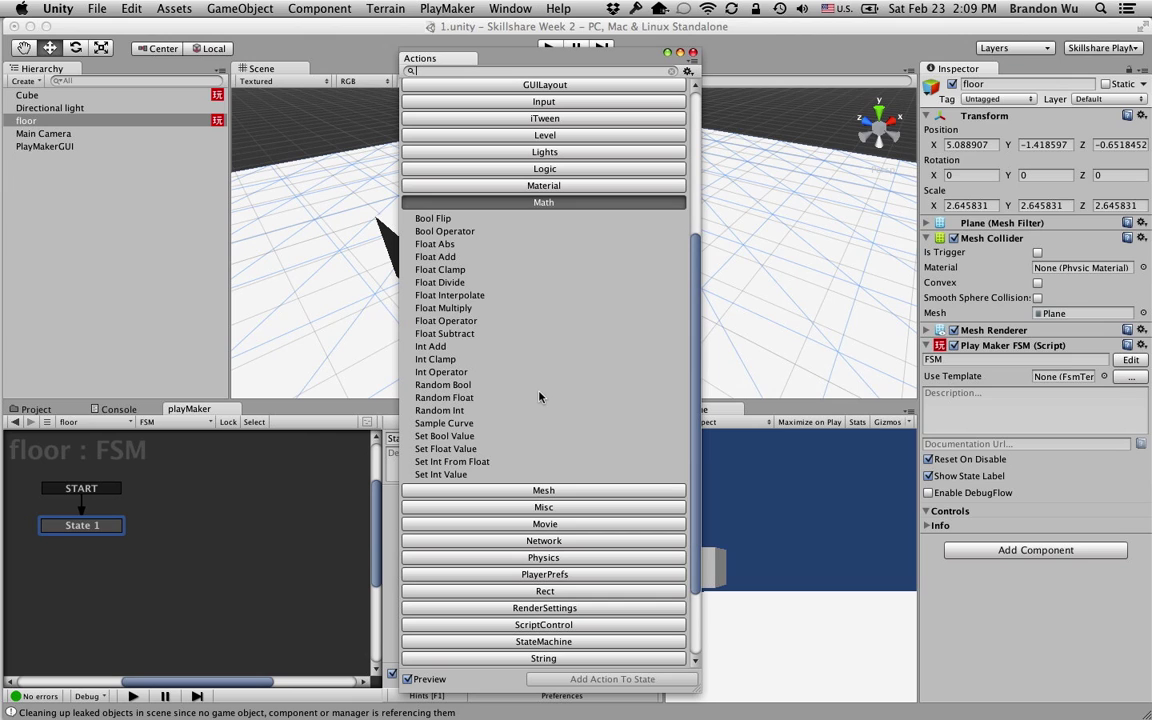
pyautogui.scroll(-5, 551, 433)
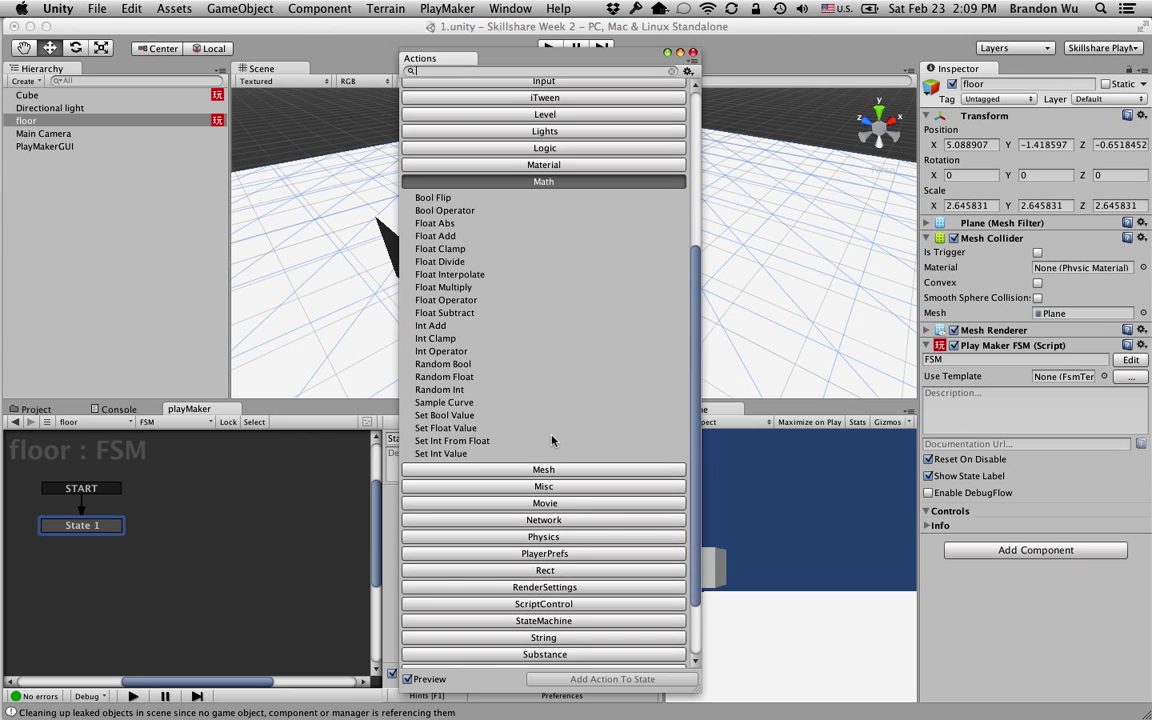
pyautogui.click(532, 391)
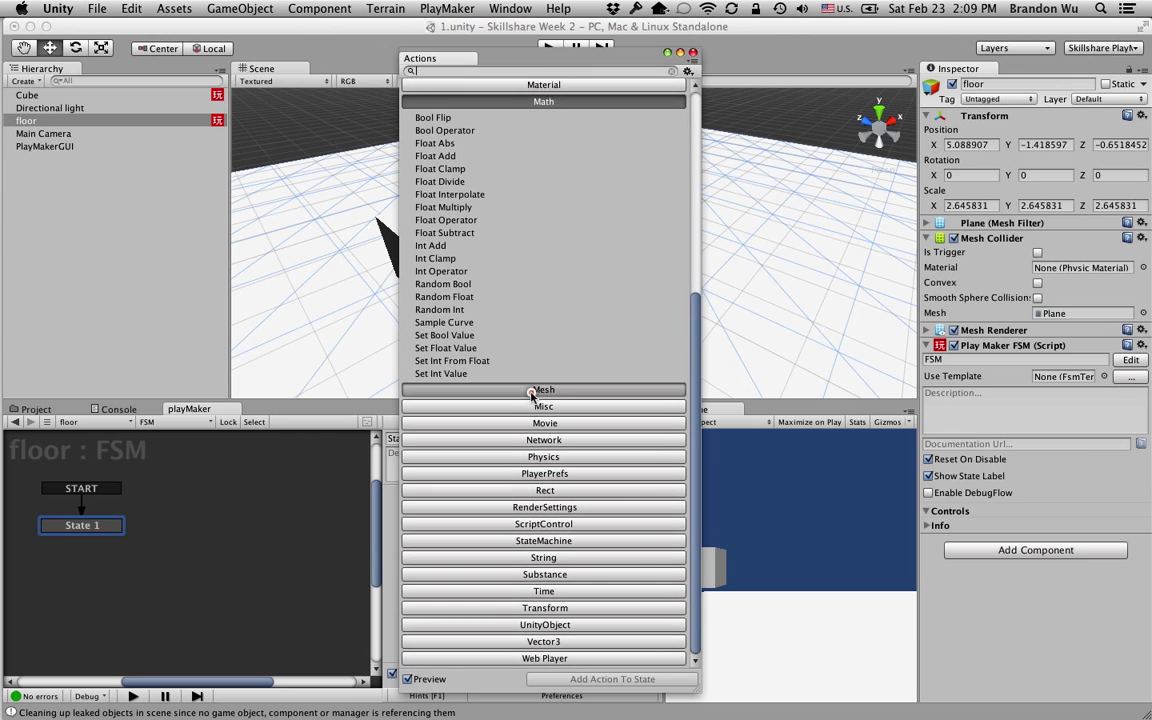
pyautogui.click(532, 408)
pyautogui.click(488, 416)
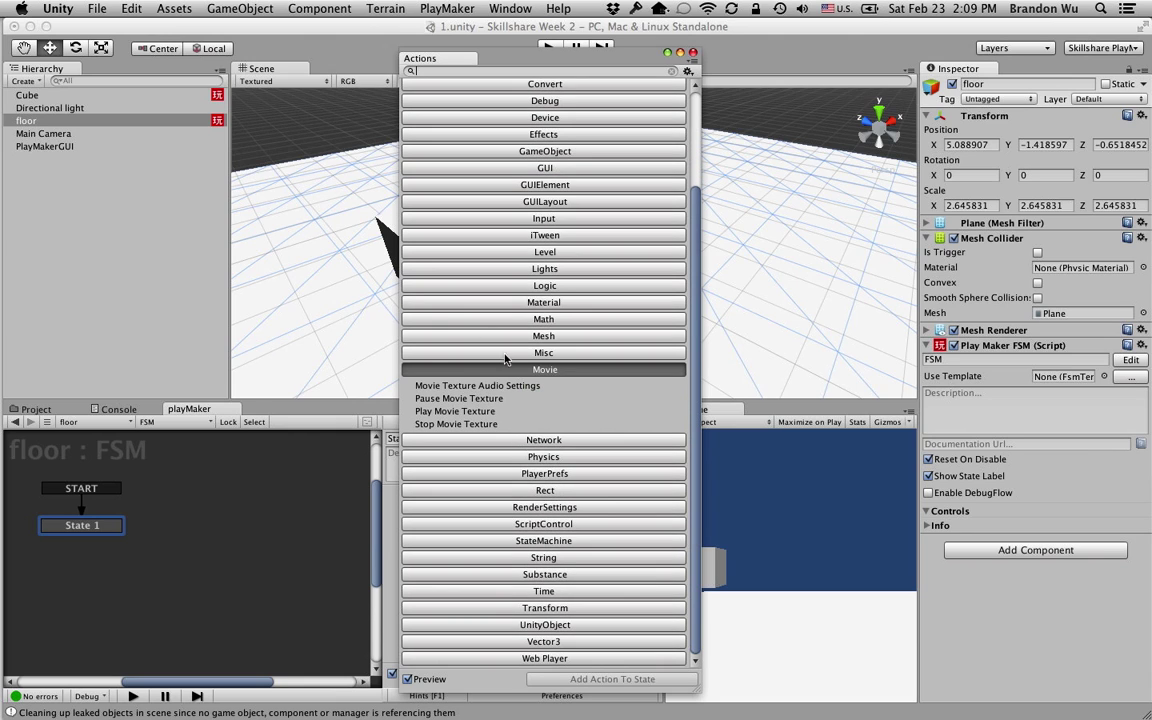
# Step: Browse the actions listed in the Physics, PlayerPrefs and Rect categories
pyautogui.click(519, 457)
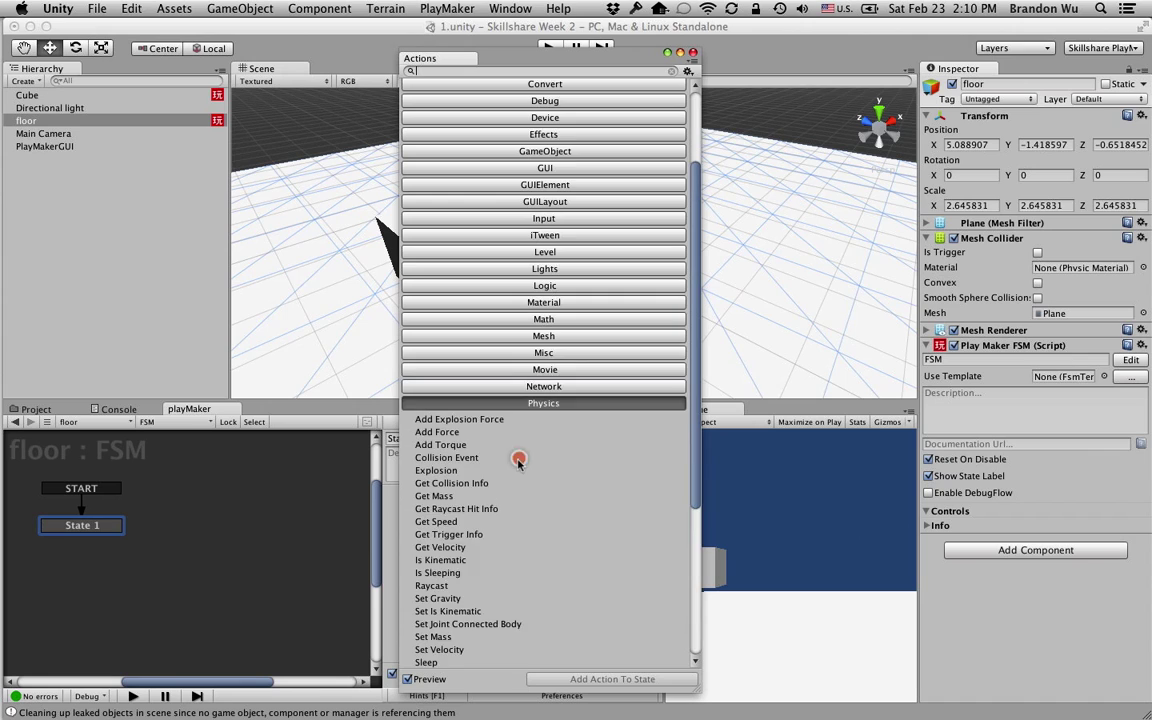
pyautogui.click(517, 474)
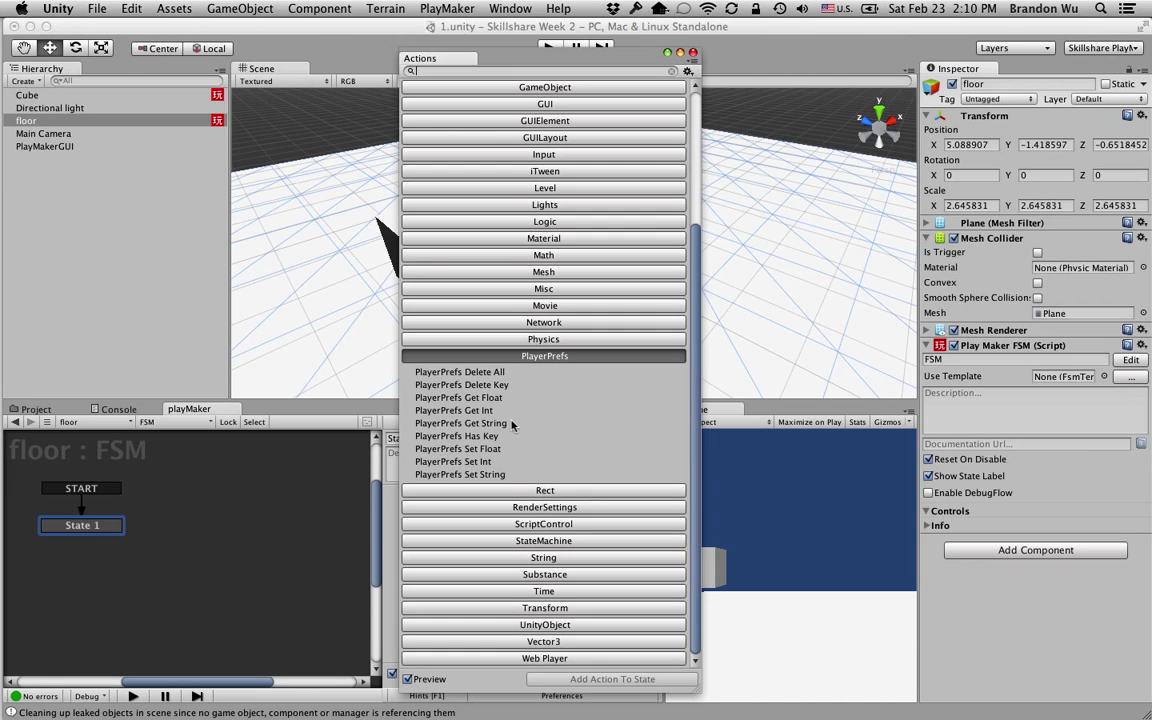
pyautogui.click(512, 490)
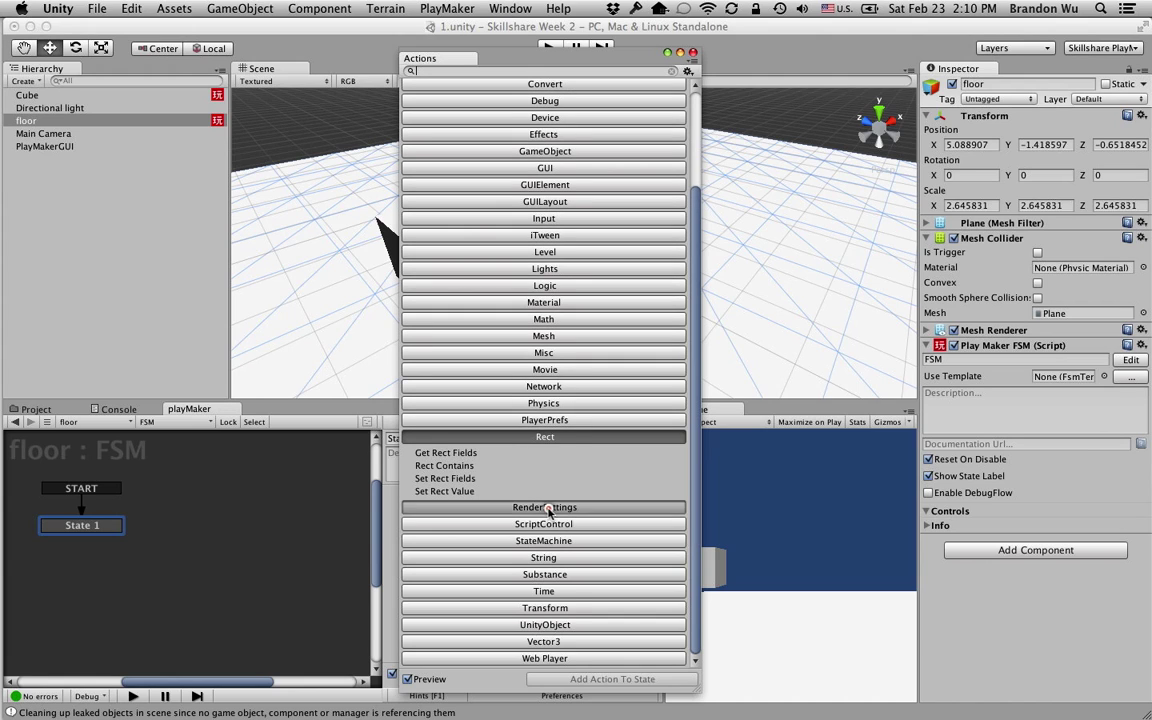
# Step: Review the RenderSettings category, reading the Set Skybox description, and the actions in the ScriptControl category
pyautogui.click(545, 507)
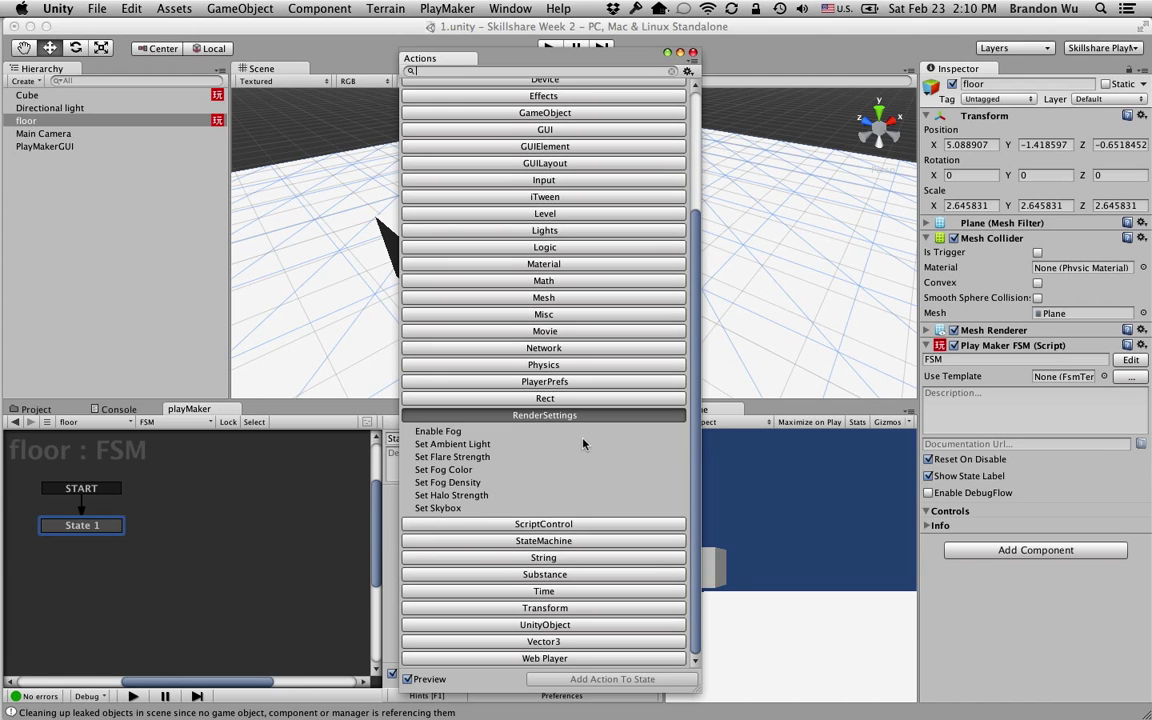
pyautogui.click(444, 509)
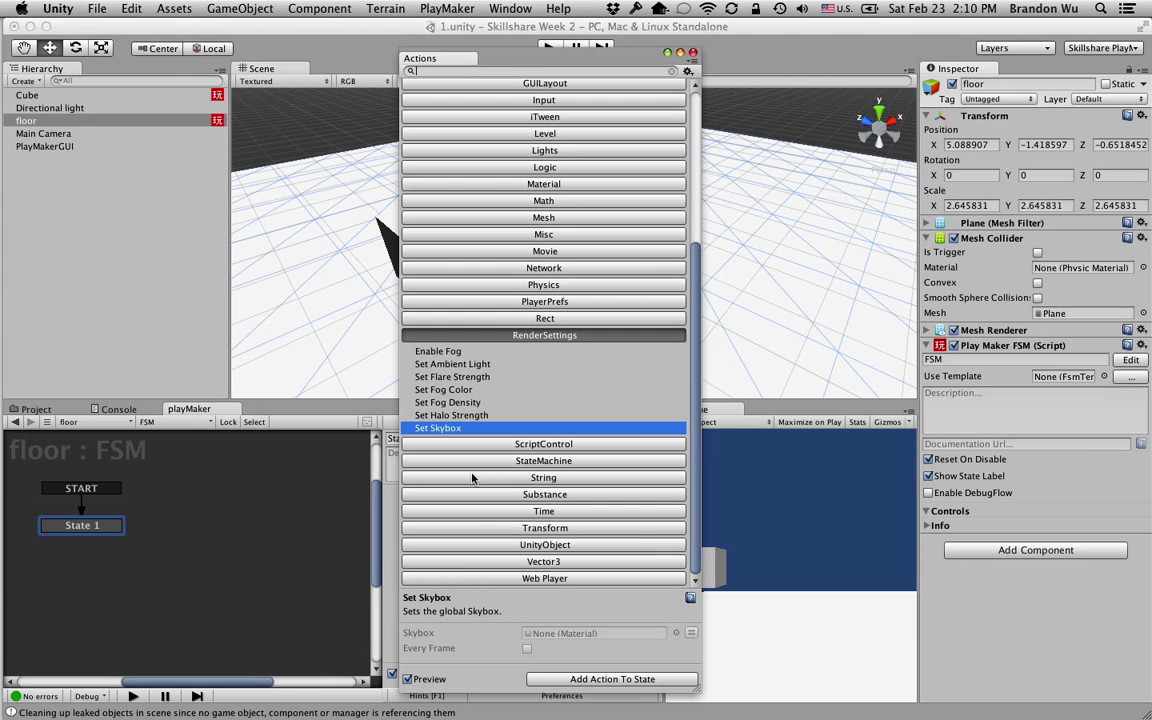
pyautogui.click(535, 449)
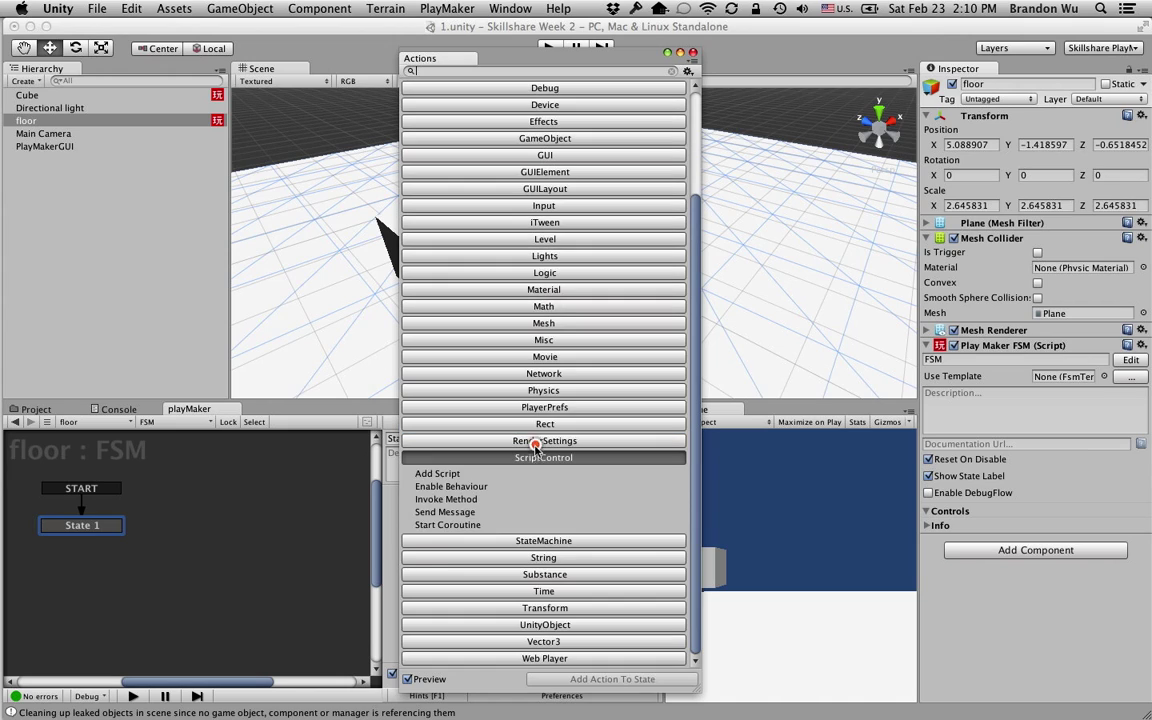
# Step: Examine the full list of actions in the StateMachine category, from Enable FSM through the Set Fsm actions
pyautogui.click(520, 541)
pyautogui.scroll(-3, 519, 540)
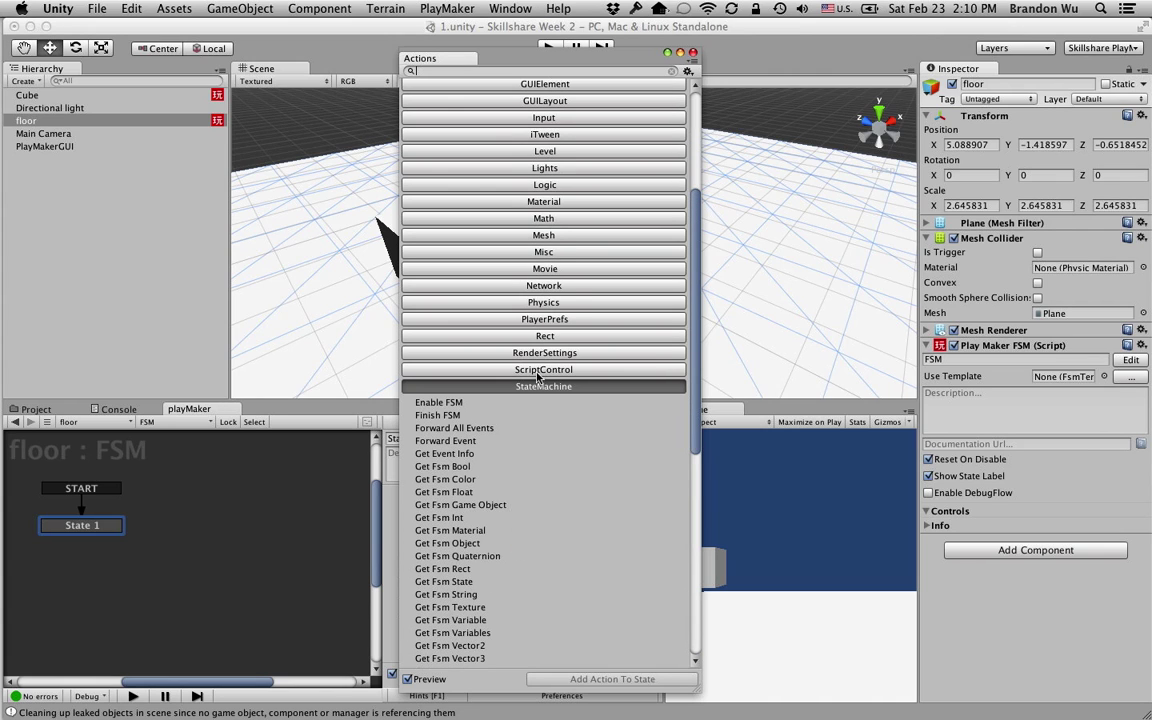
pyautogui.scroll(-3, 484, 474)
pyautogui.scroll(-9, 470, 400)
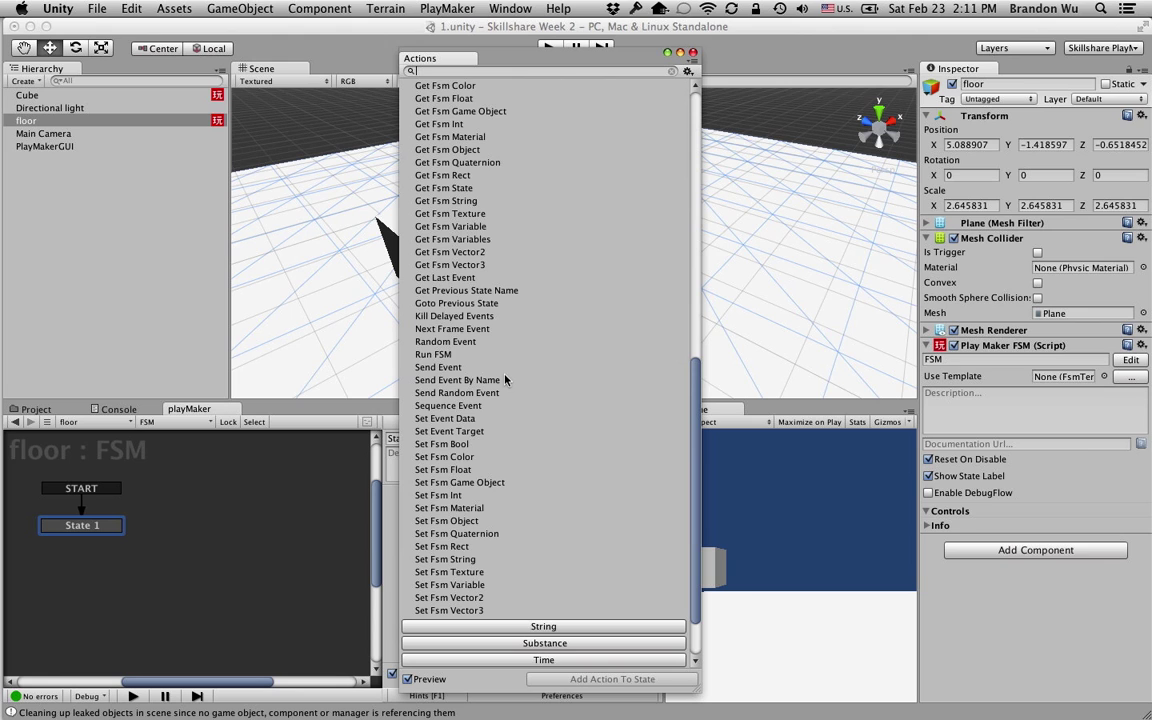
pyautogui.scroll(-2, 505, 379)
pyautogui.scroll(5, 505, 378)
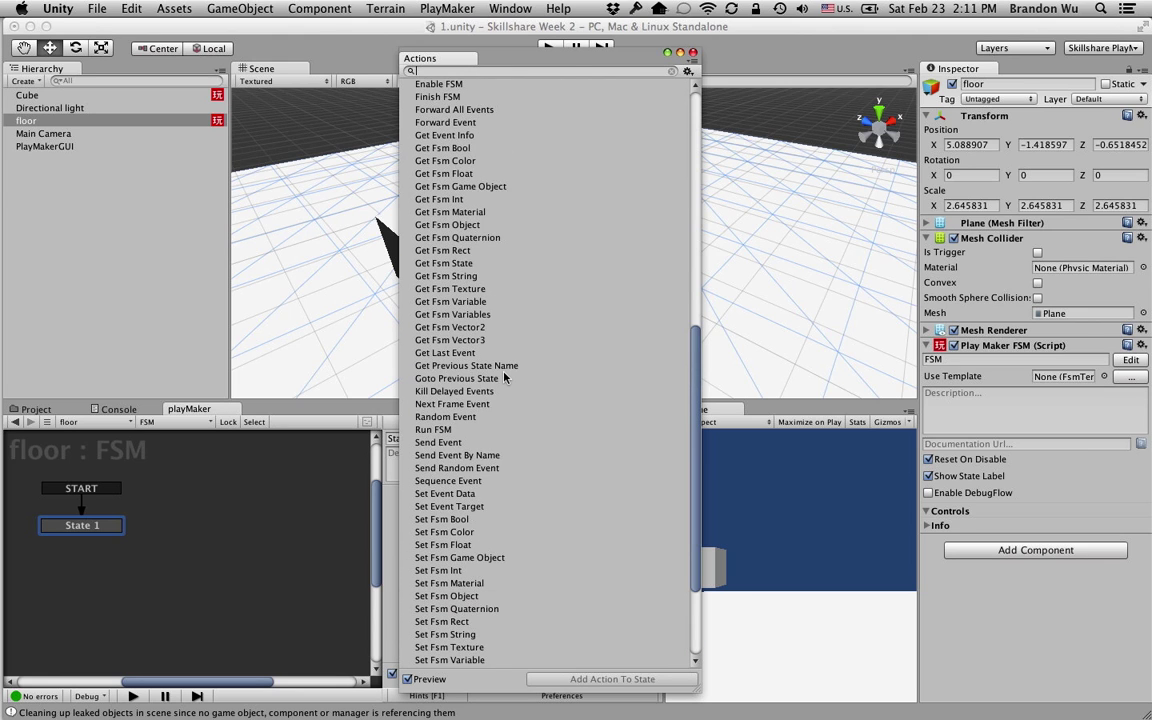
# Step: Look through the String and Time action categories and read the Wait action's description
pyautogui.scroll(3, 505, 377)
pyautogui.scroll(-5, 505, 378)
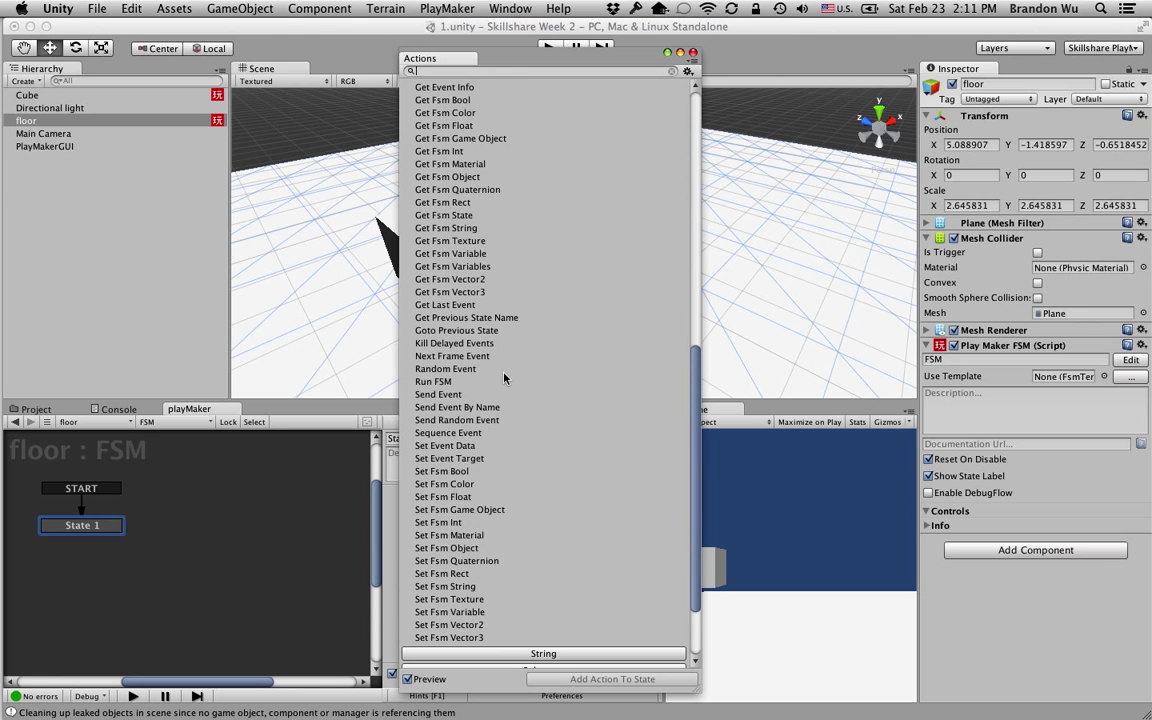
pyautogui.scroll(-3, 504, 378)
pyautogui.click(545, 557)
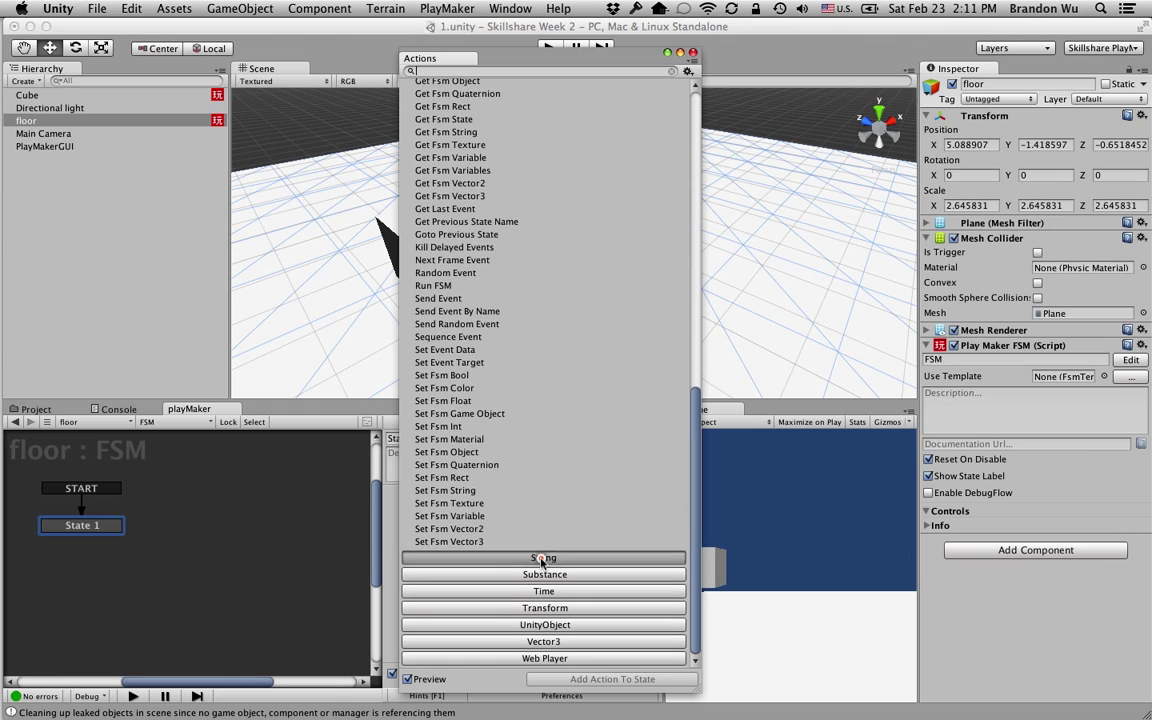
pyautogui.click(543, 591)
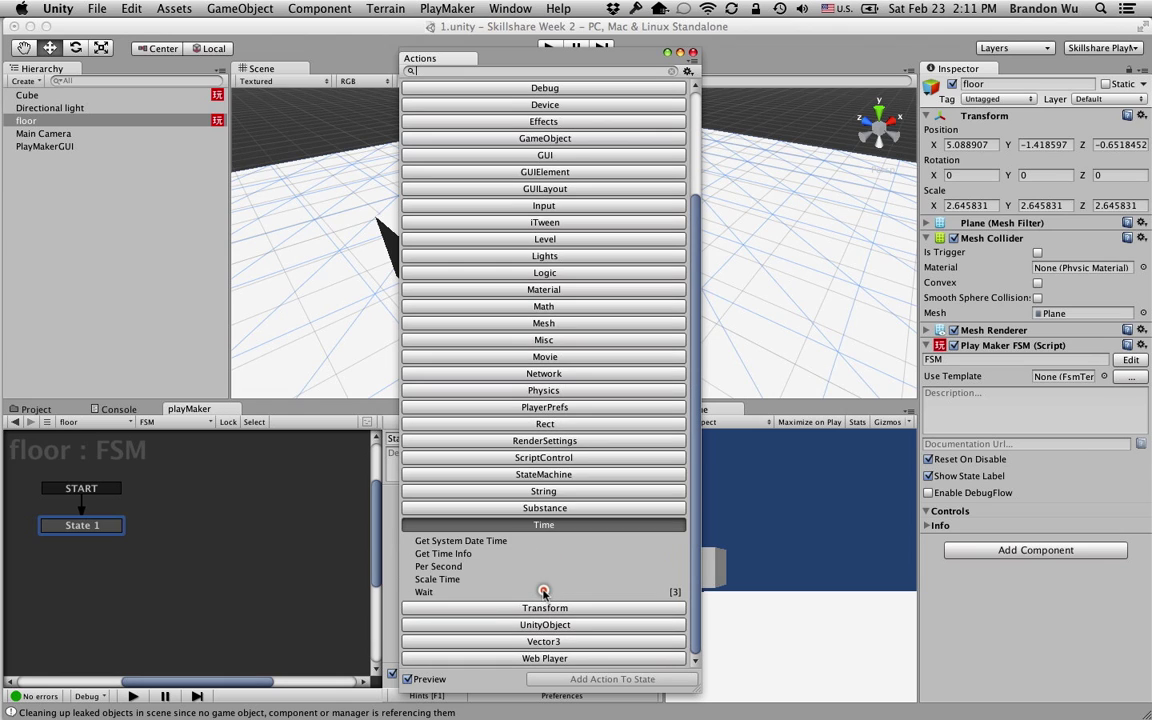
pyautogui.click(439, 593)
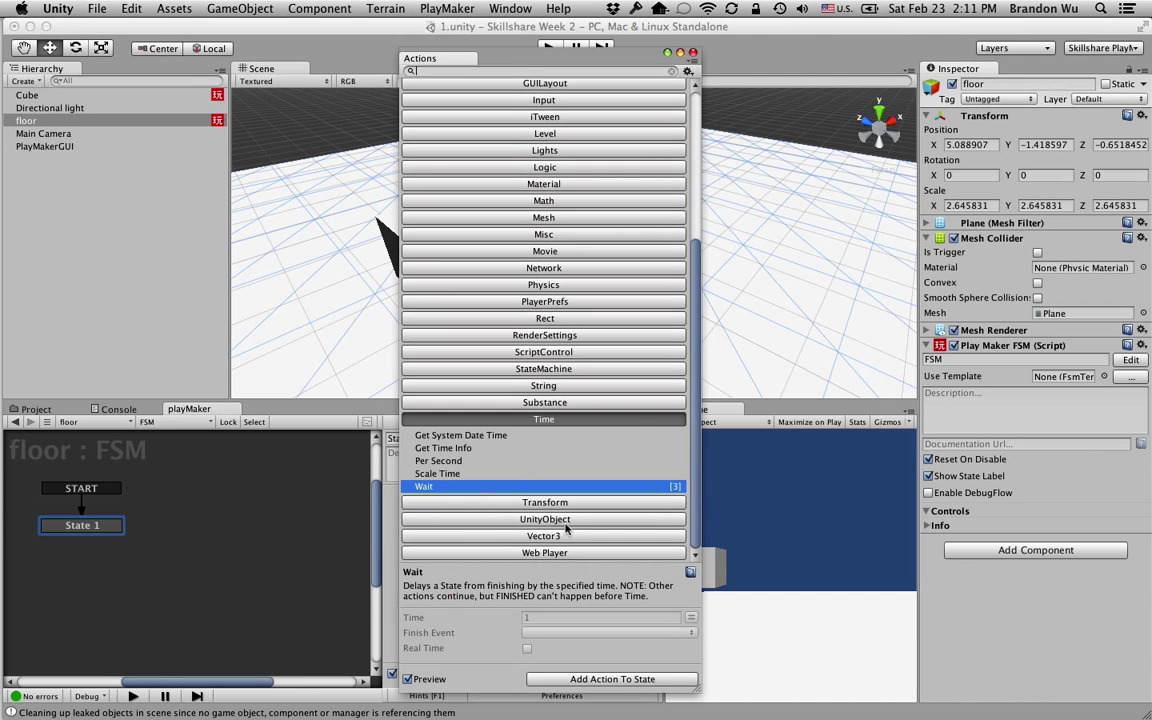
# Step: Browse the Transform category's actions and read the Smooth Look At description and parameters
pyautogui.click(515, 500)
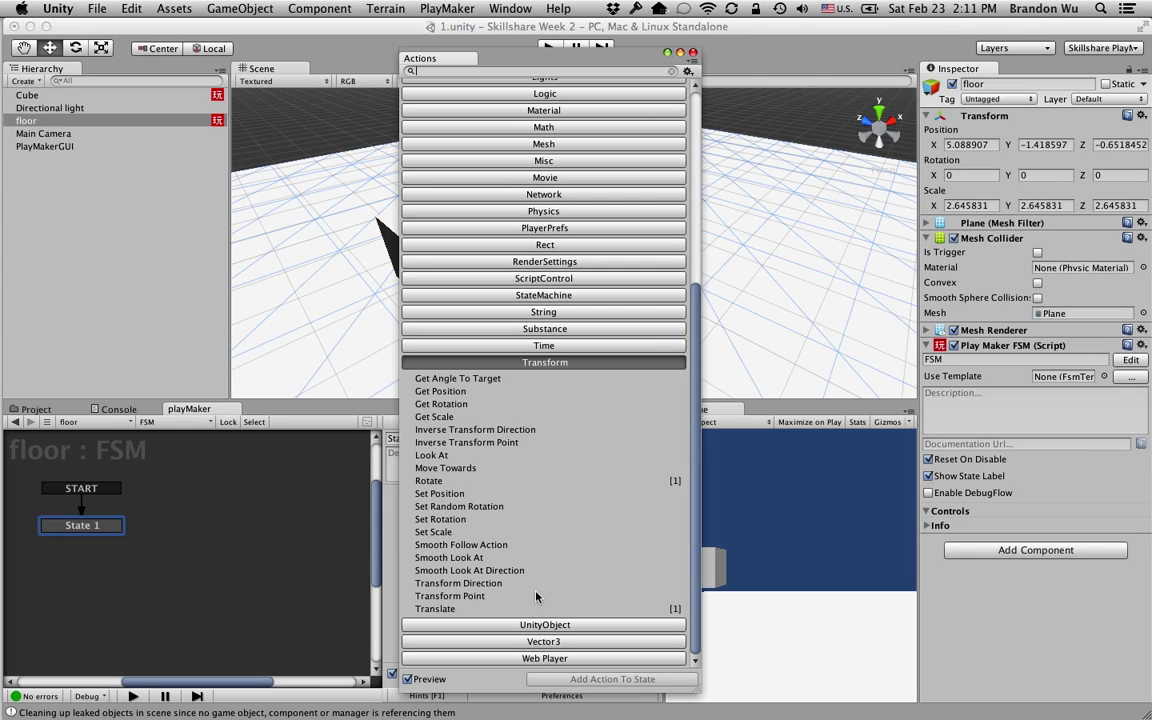
pyautogui.click(460, 557)
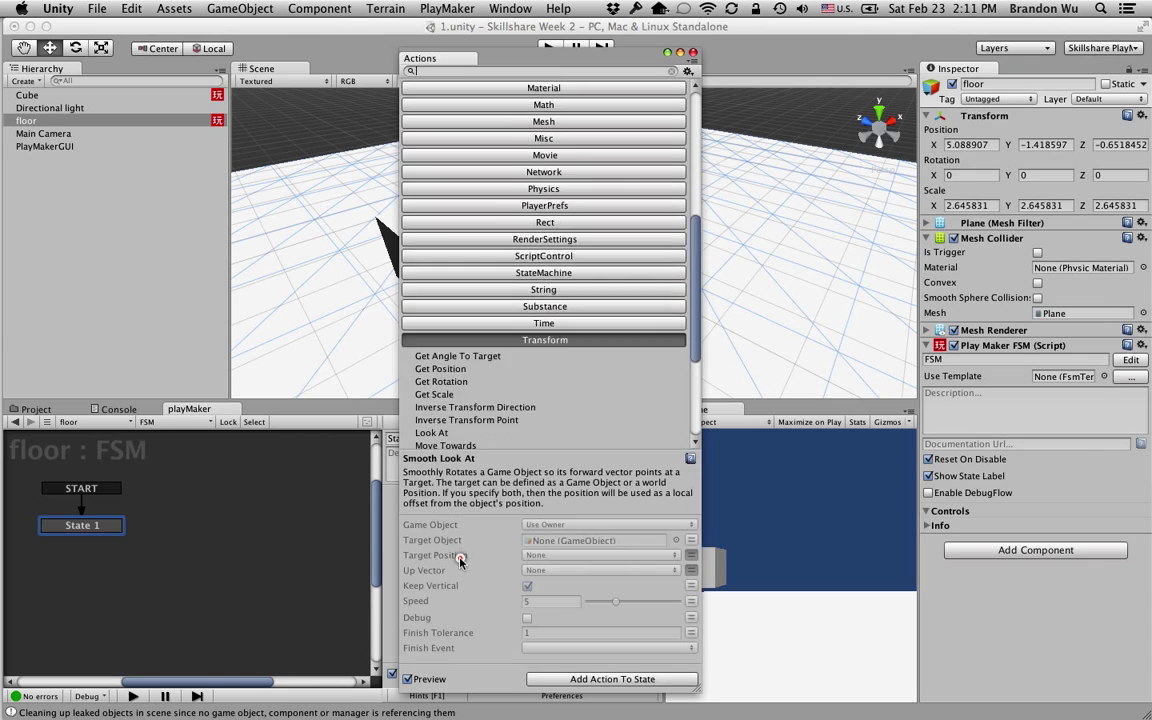
pyautogui.scroll(-5, 490, 400)
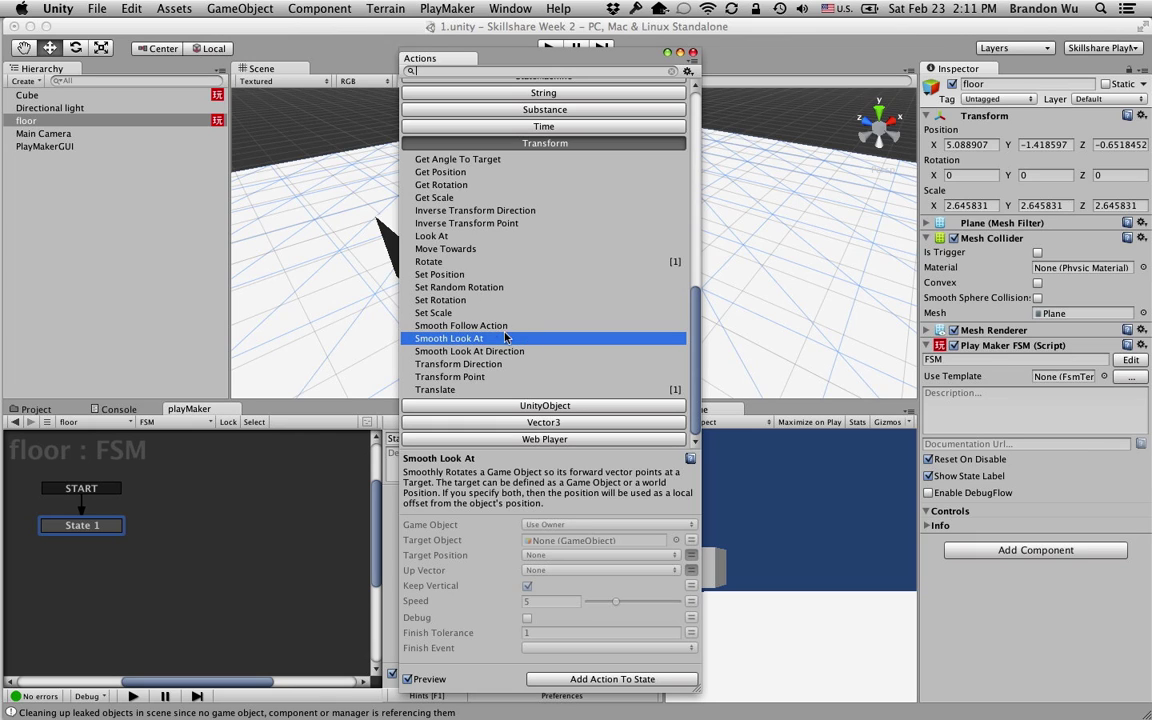
# Step: Browse the actions in the UnityObject, Vector3 and Web Player categories, closing the Vector3 list at the end
pyautogui.click(482, 405)
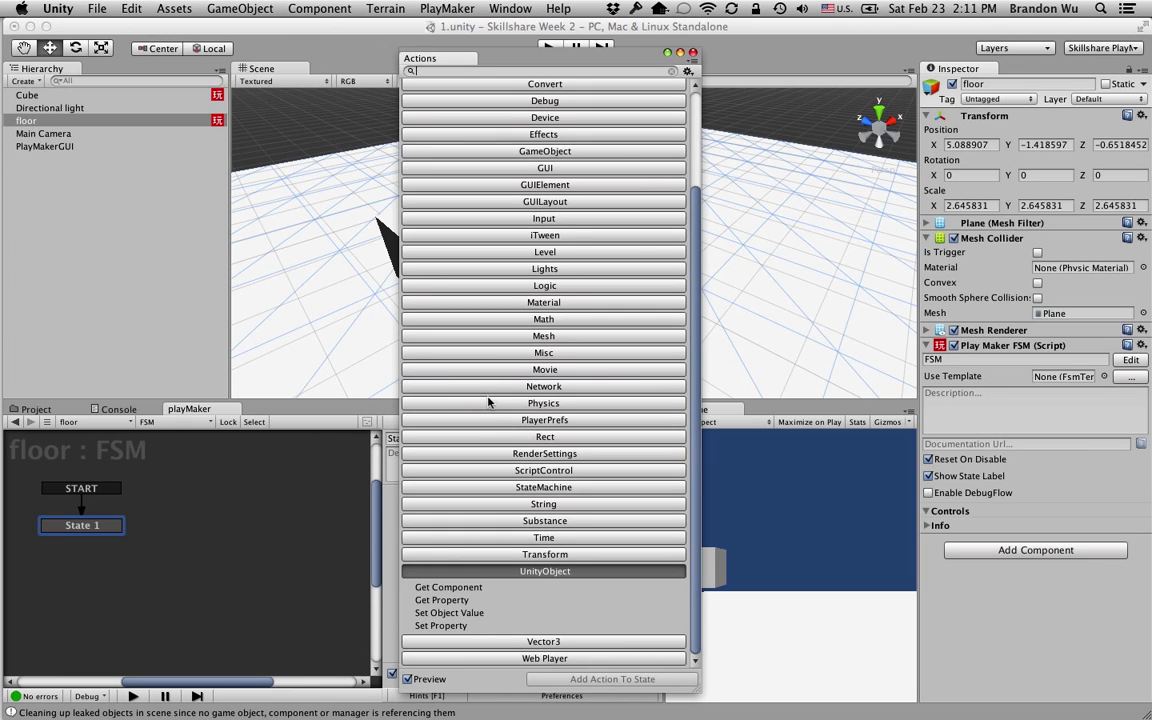
pyautogui.click(512, 640)
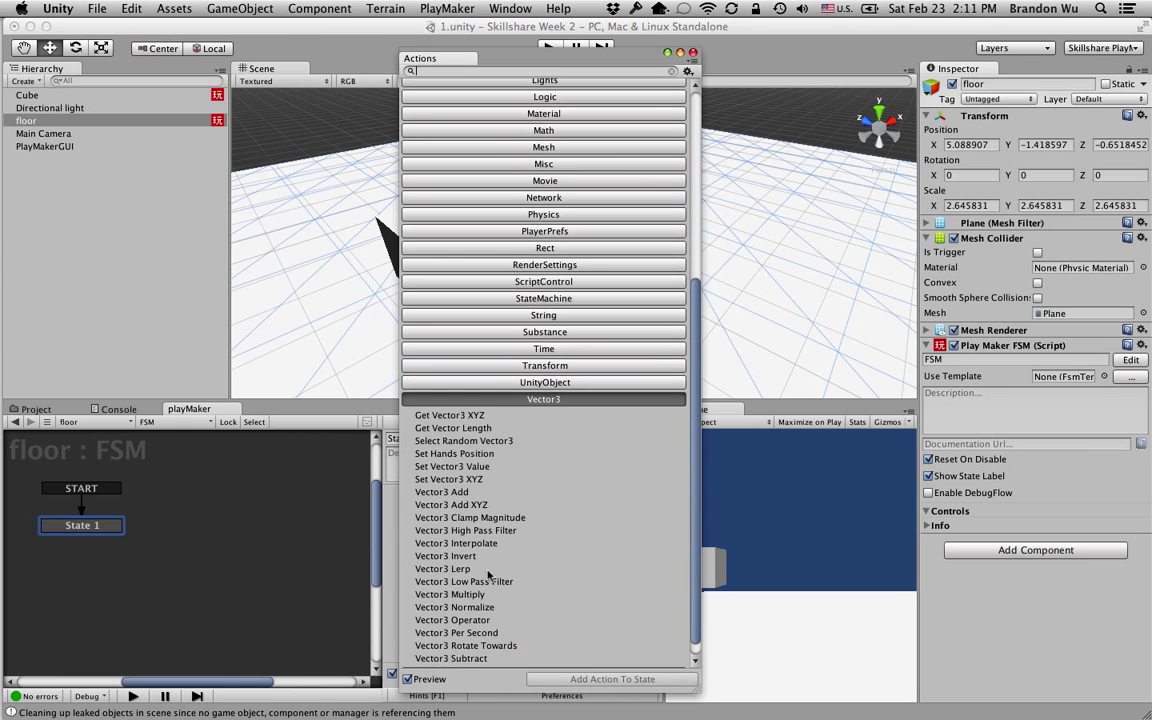
pyautogui.click(492, 655)
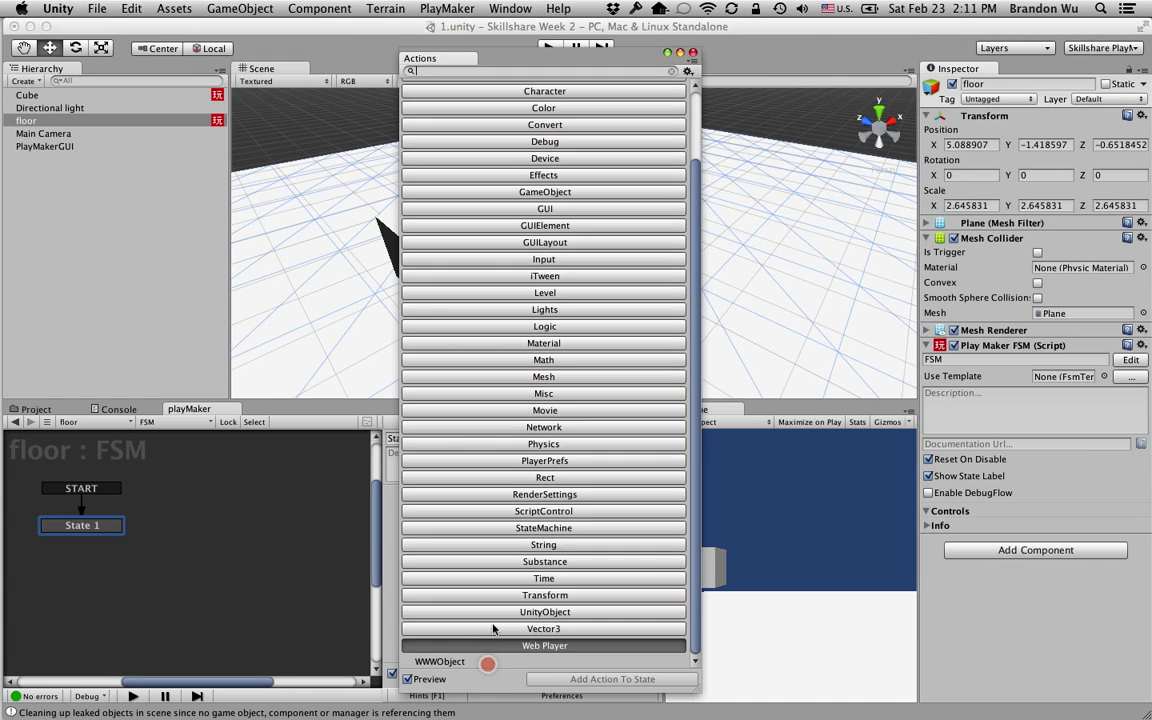
pyautogui.click(496, 629)
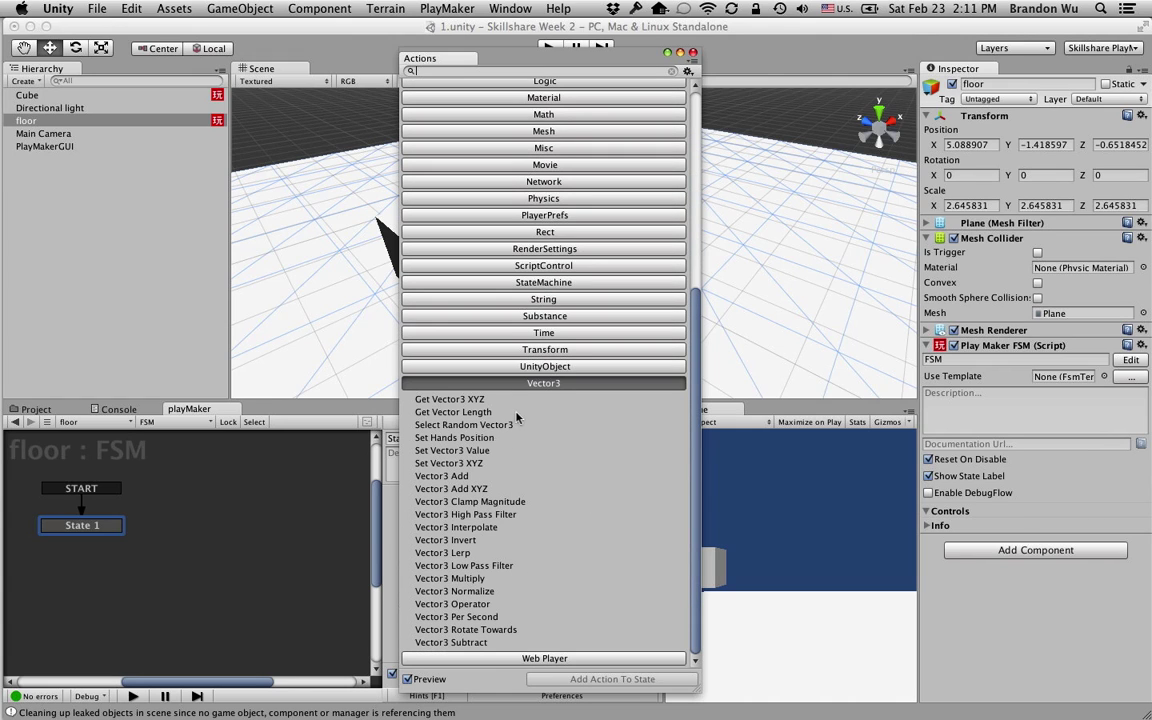
pyautogui.click(526, 386)
pyautogui.scroll(-3, 531, 444)
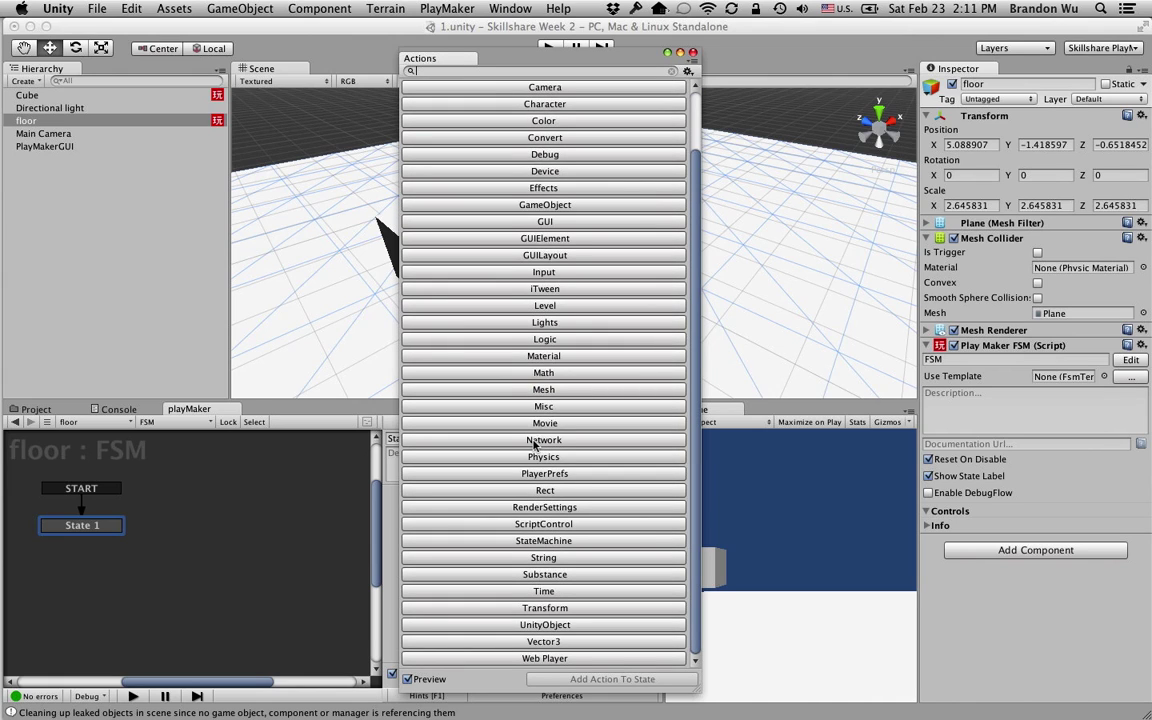
# Step: Examine the Input category's actions and preview the Get Mouse Button action's description and parameters
pyautogui.click(545, 272)
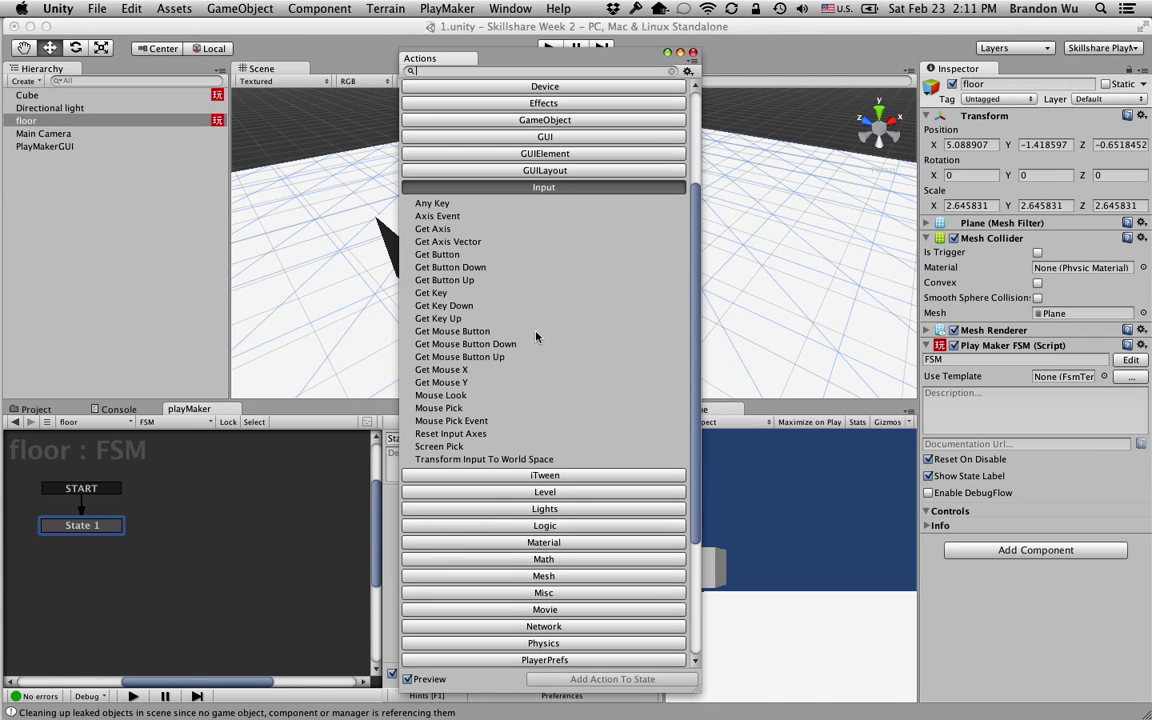
pyautogui.click(535, 332)
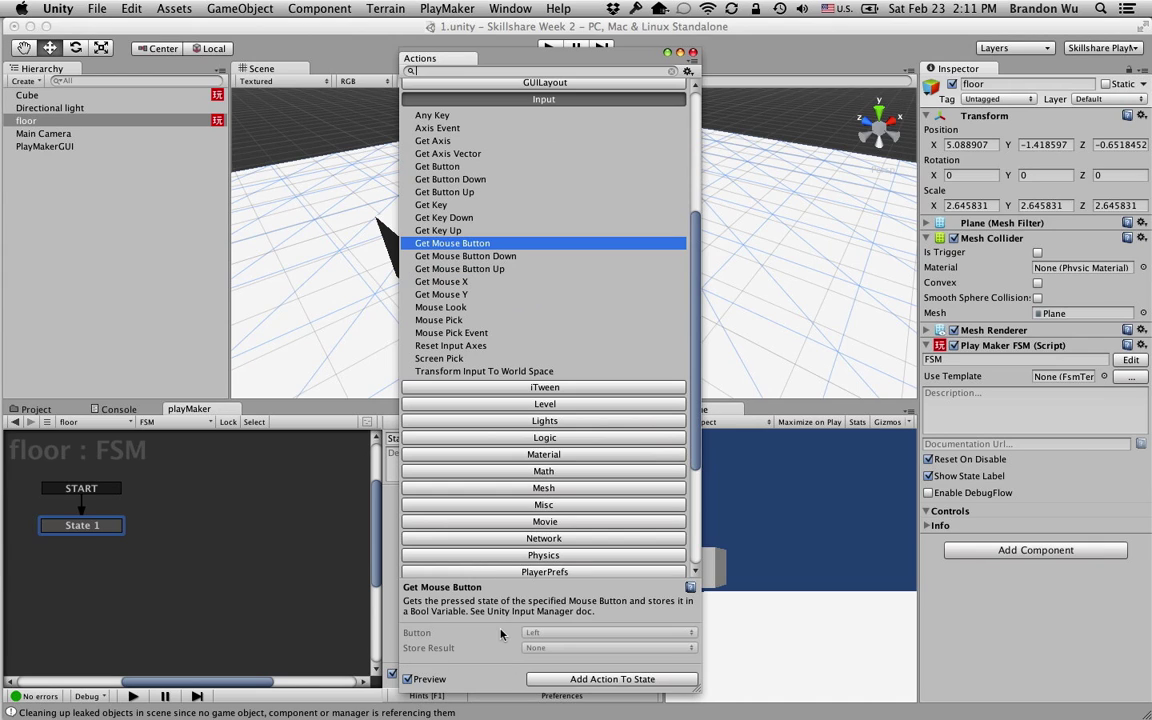
pyautogui.click(418, 680)
pyautogui.click(418, 680)
pyautogui.scroll(-3, 511, 502)
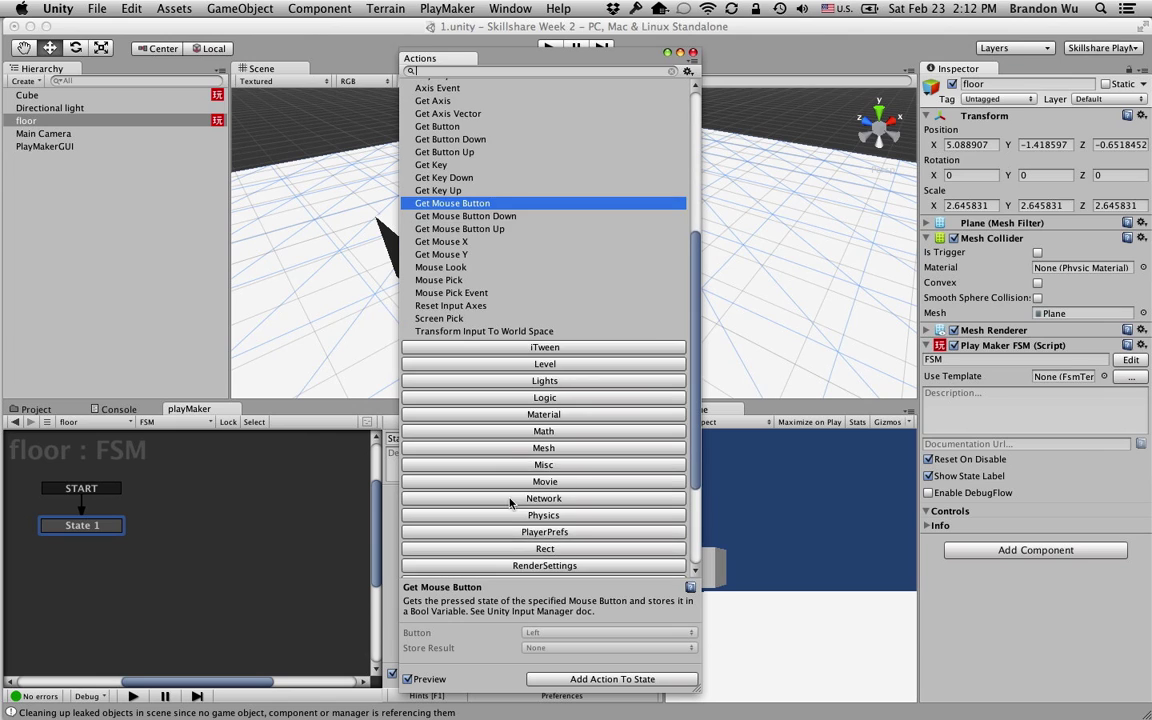
pyautogui.scroll(-6, 511, 502)
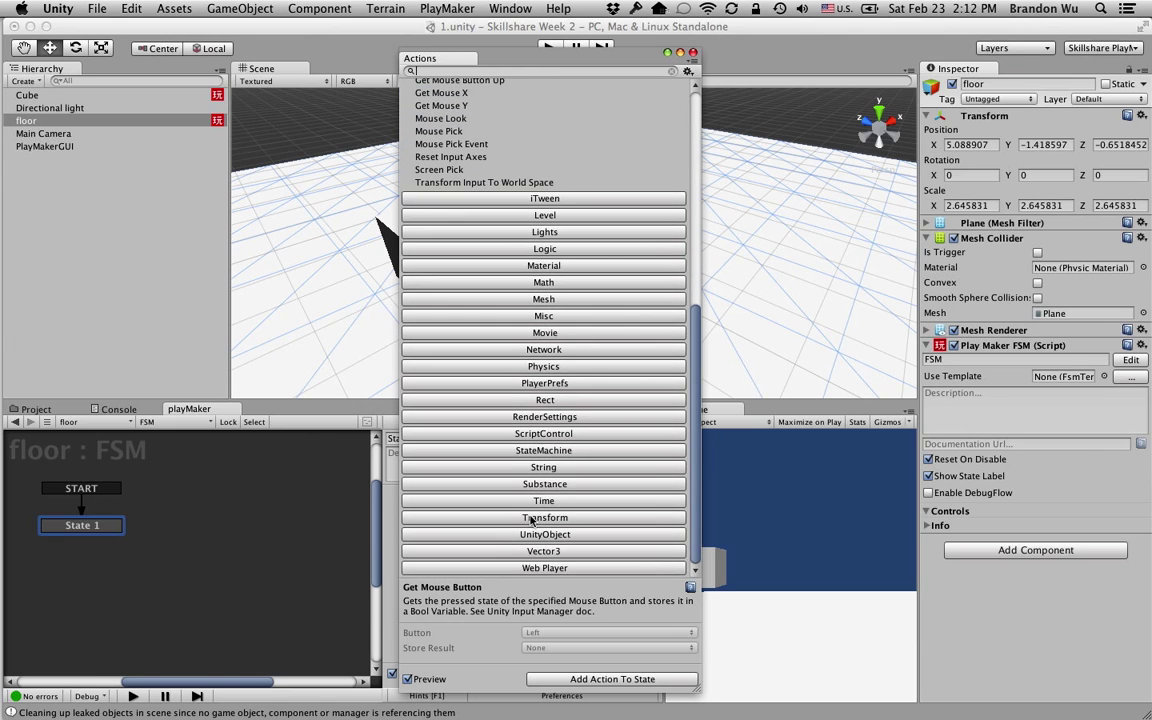
# Step: Examine the iTween category's actions and preview the iTween Move Update action's settings
pyautogui.click(544, 198)
pyautogui.click(522, 275)
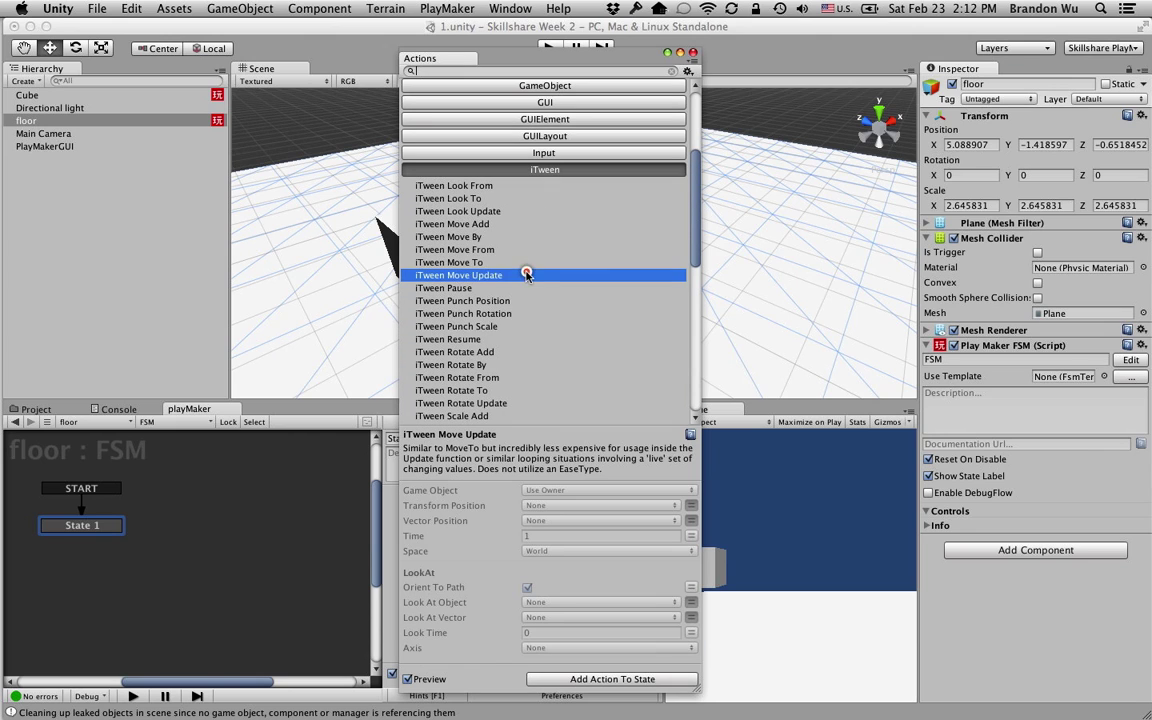
pyautogui.scroll(-3, 458, 283)
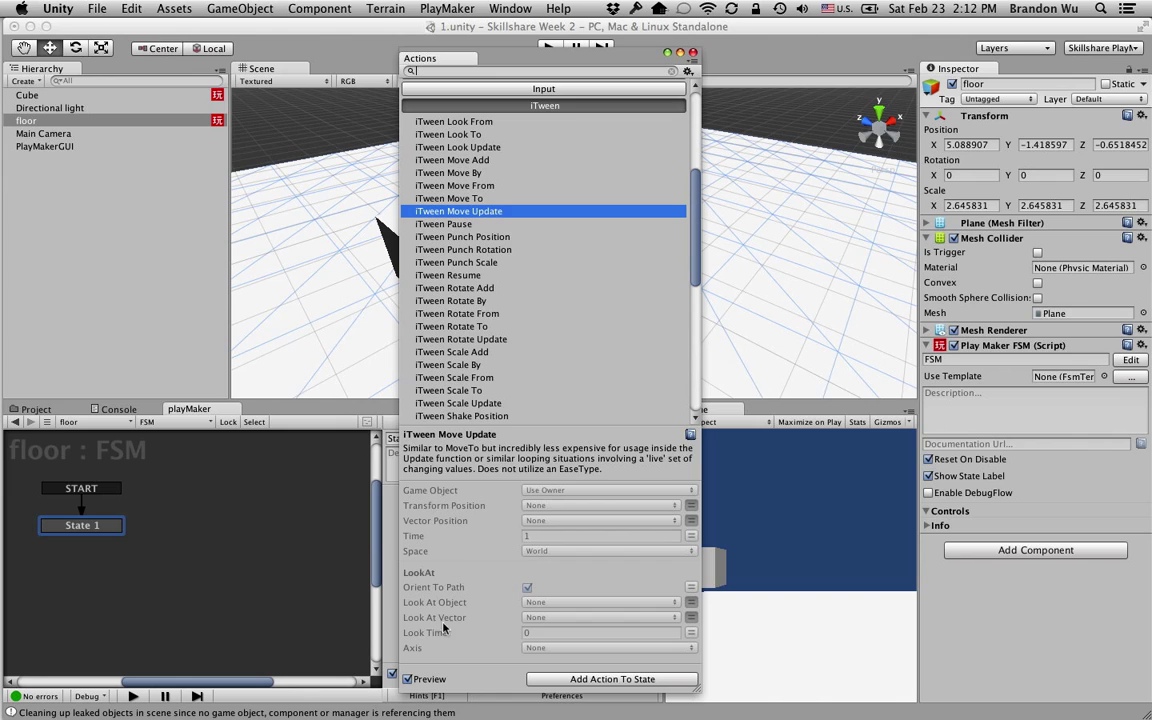
pyautogui.scroll(-2, 504, 375)
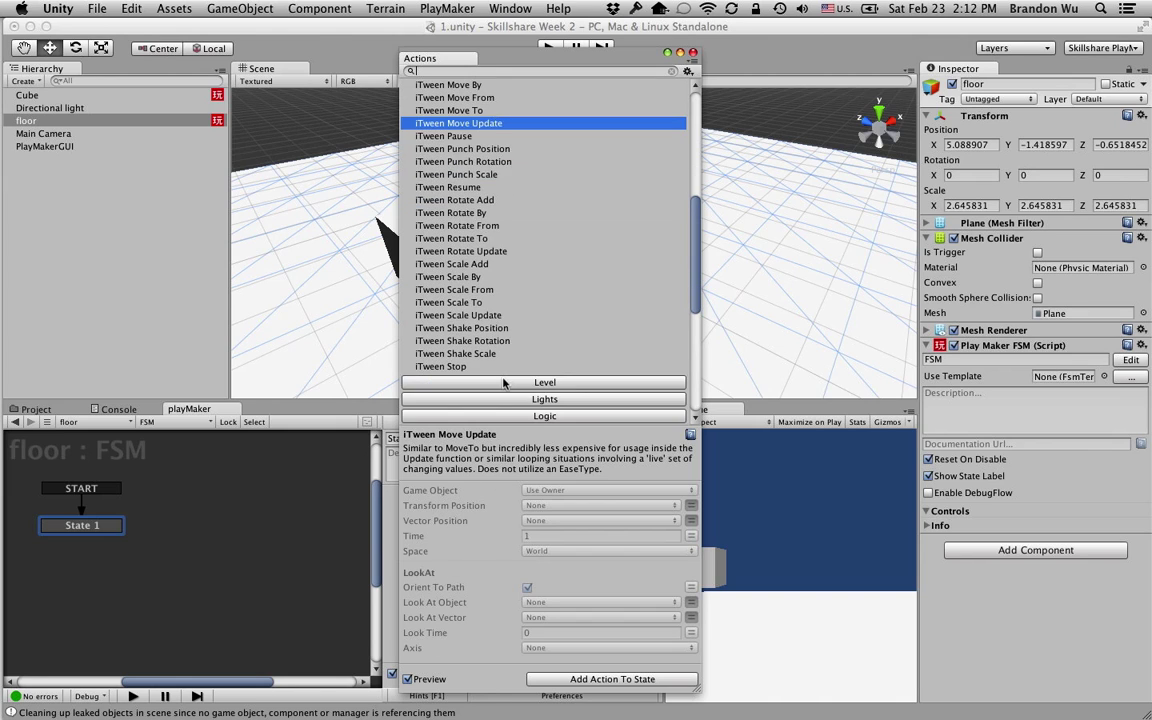
pyautogui.scroll(10, 510, 300)
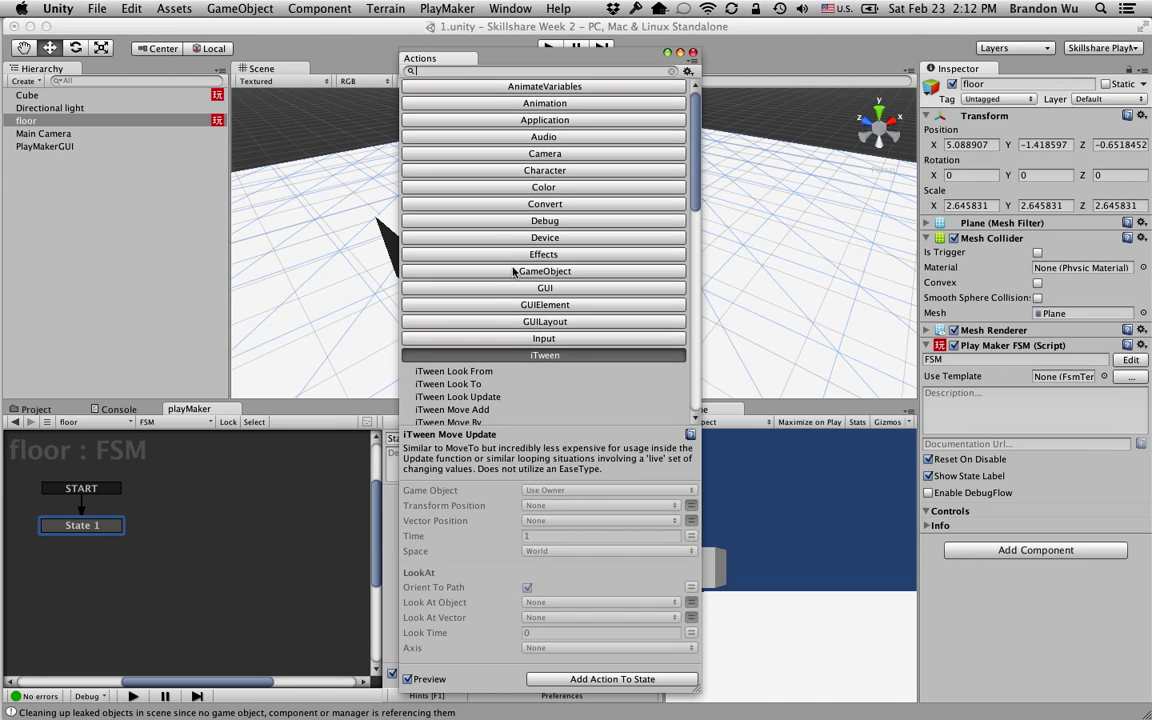
# Step: Read the previews of the Application category's actions, including Application Quit, Application Run In Background, Get Screen Width and Take Screenshot
pyautogui.click(540, 122)
pyautogui.click(462, 137)
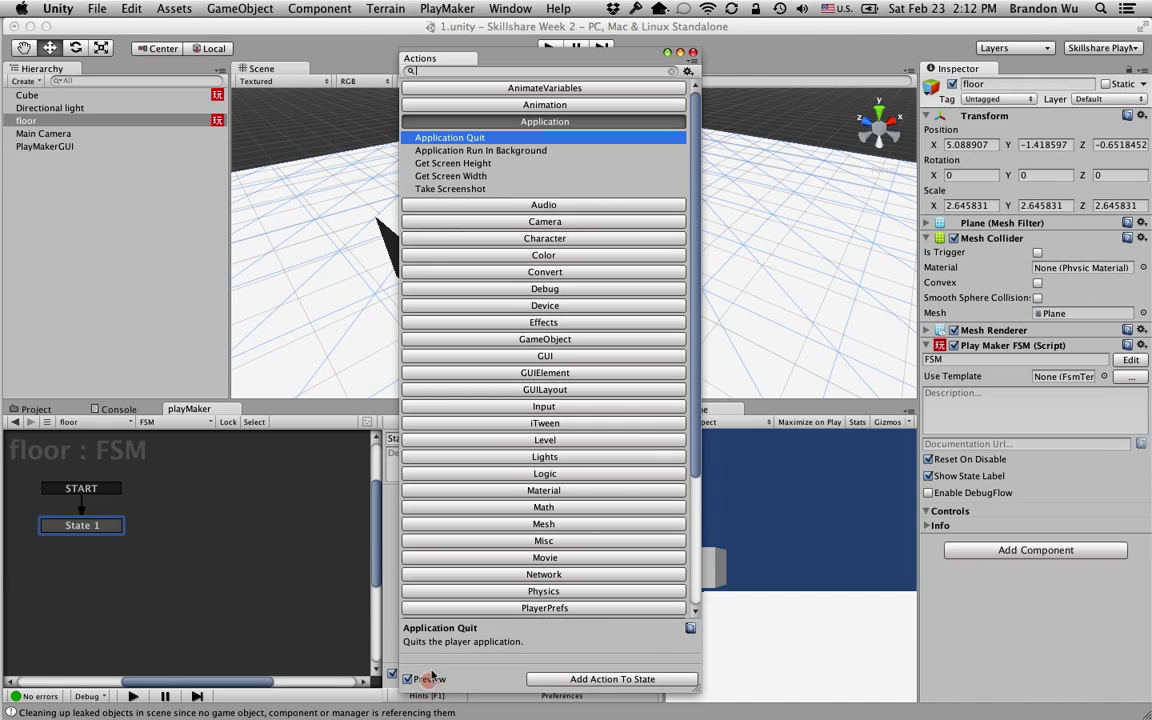
pyautogui.click(445, 176)
pyautogui.click(441, 150)
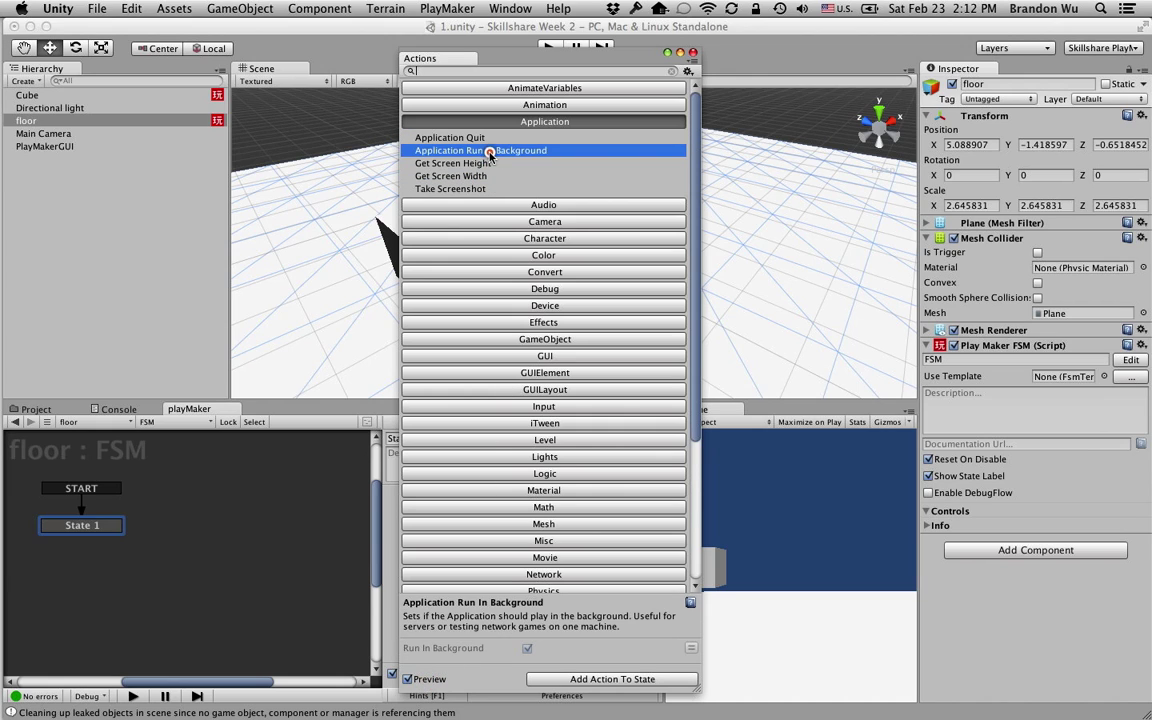
pyautogui.click(488, 176)
pyautogui.click(487, 189)
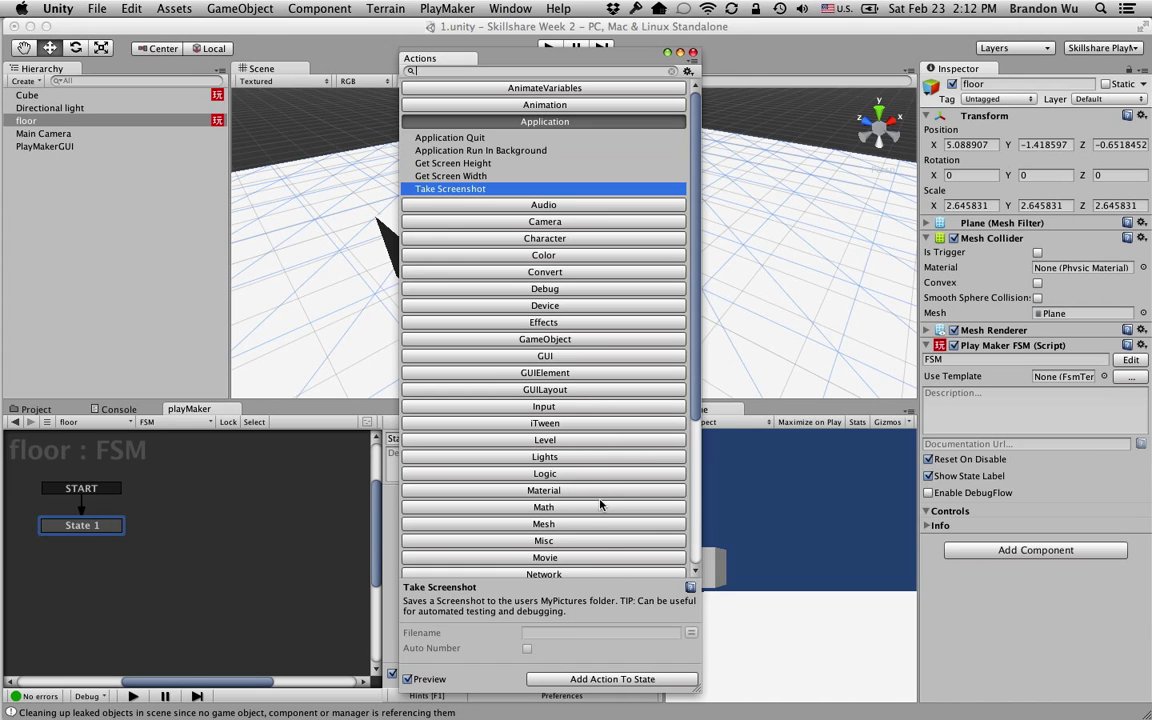
pyautogui.scroll(-5, 601, 506)
pyautogui.scroll(5, 601, 506)
# Step: Open the Take Screenshot action's online documentation in Chrome, read its description and parameters, and return to Unity
pyautogui.click(690, 589)
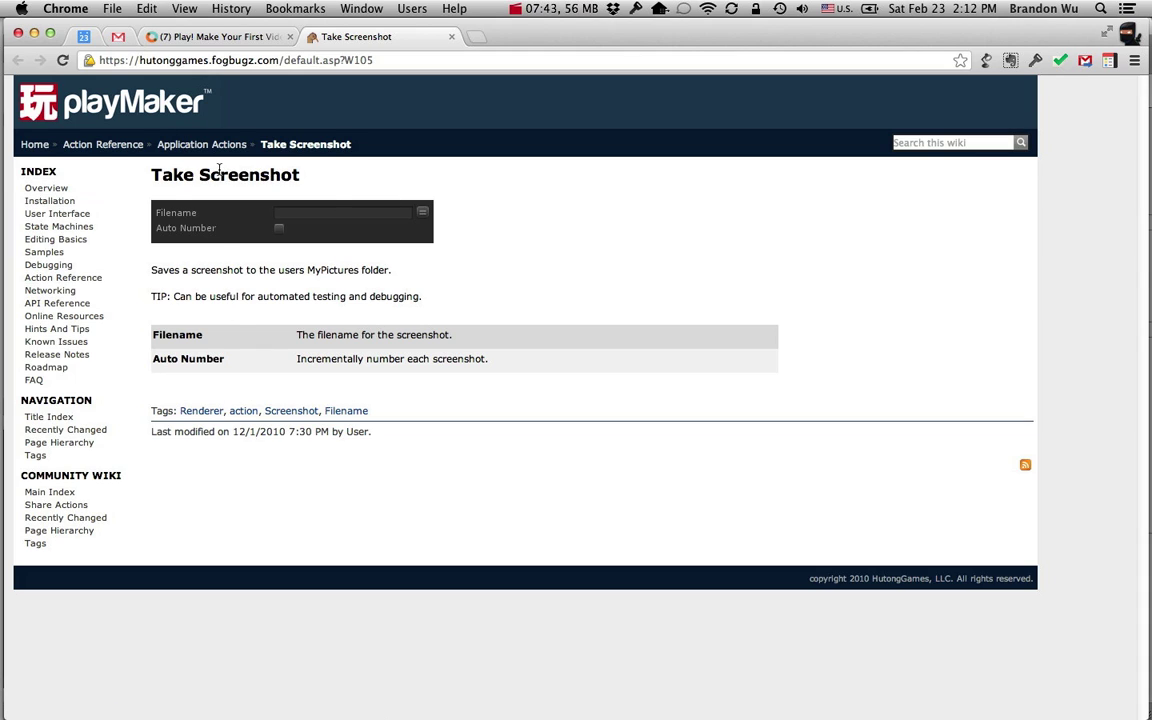
pyautogui.press('super+Tab')
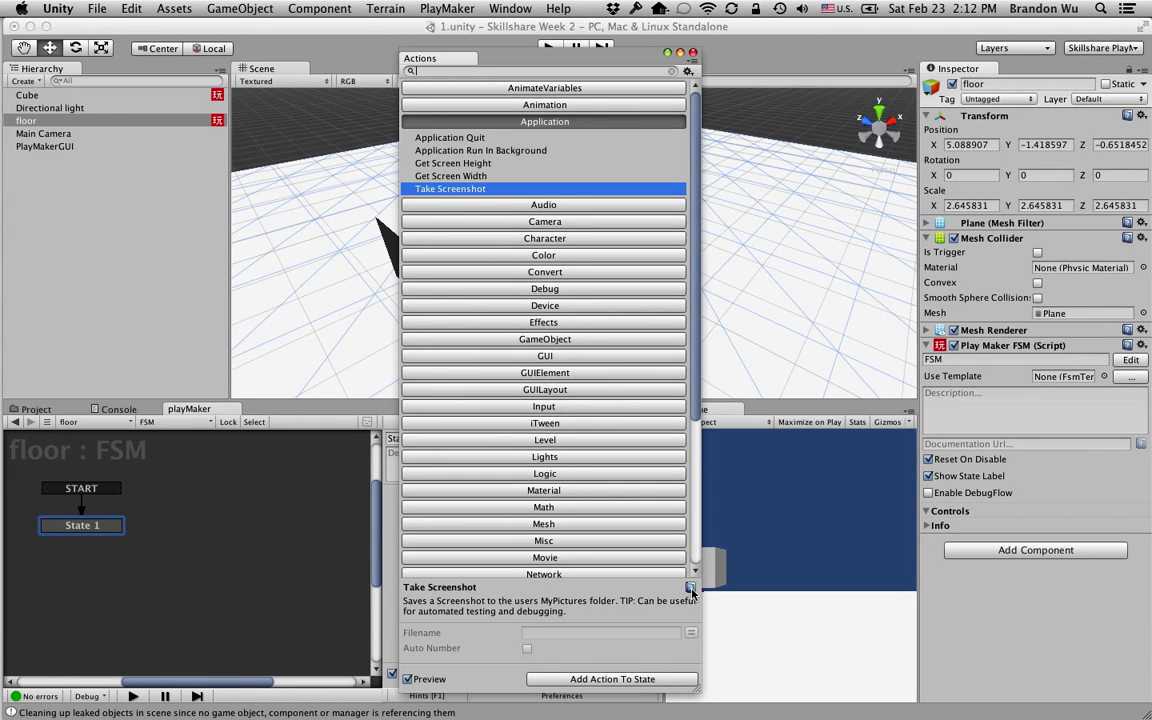
pyautogui.press('super+Tab')
pyautogui.moveTo(142, 172); pyautogui.dragTo(328, 174)
pyautogui.moveTo(150, 269); pyautogui.dragTo(393, 272)
pyautogui.click(352, 284)
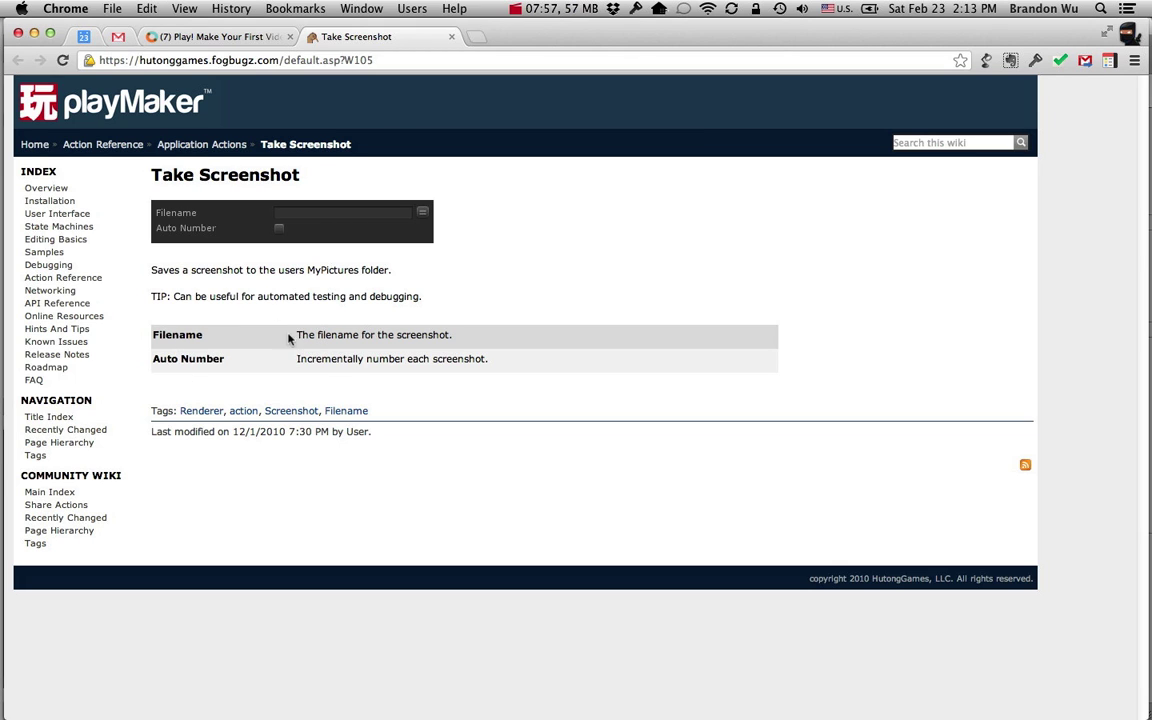
pyautogui.press('super+Tab')
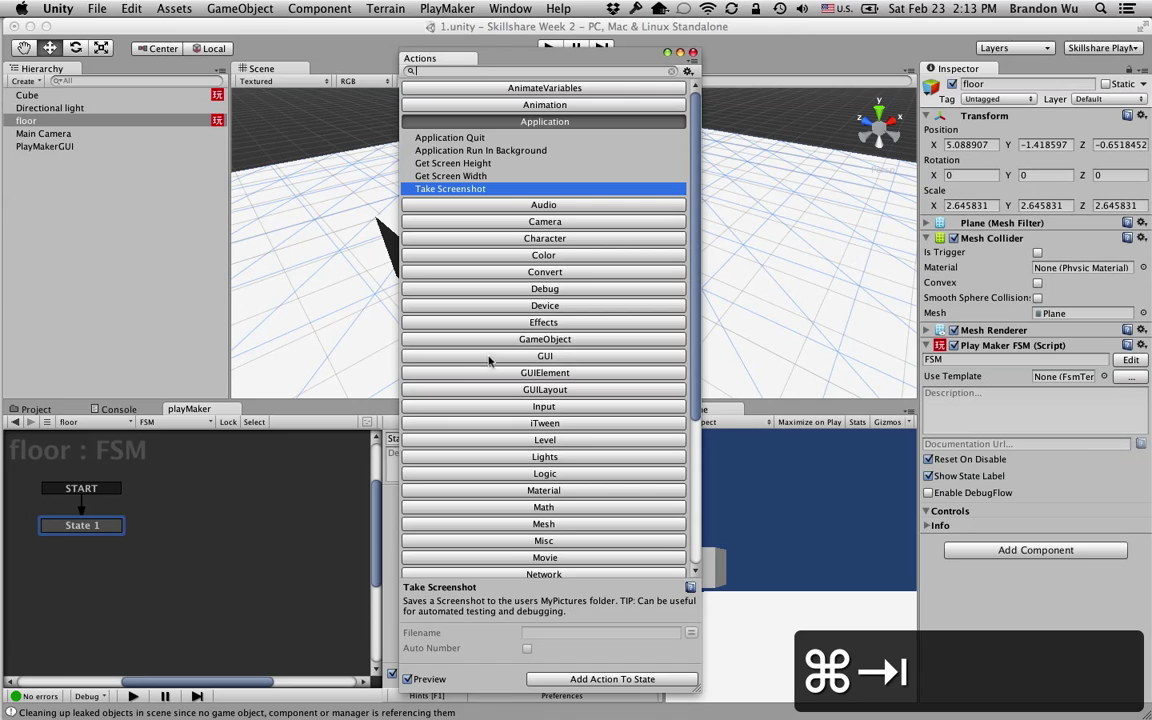
# Step: Preview Get Collision Info in the Physics category, read its online documentation in Chrome, and return to Unity
pyautogui.scroll(-5, 547, 300)
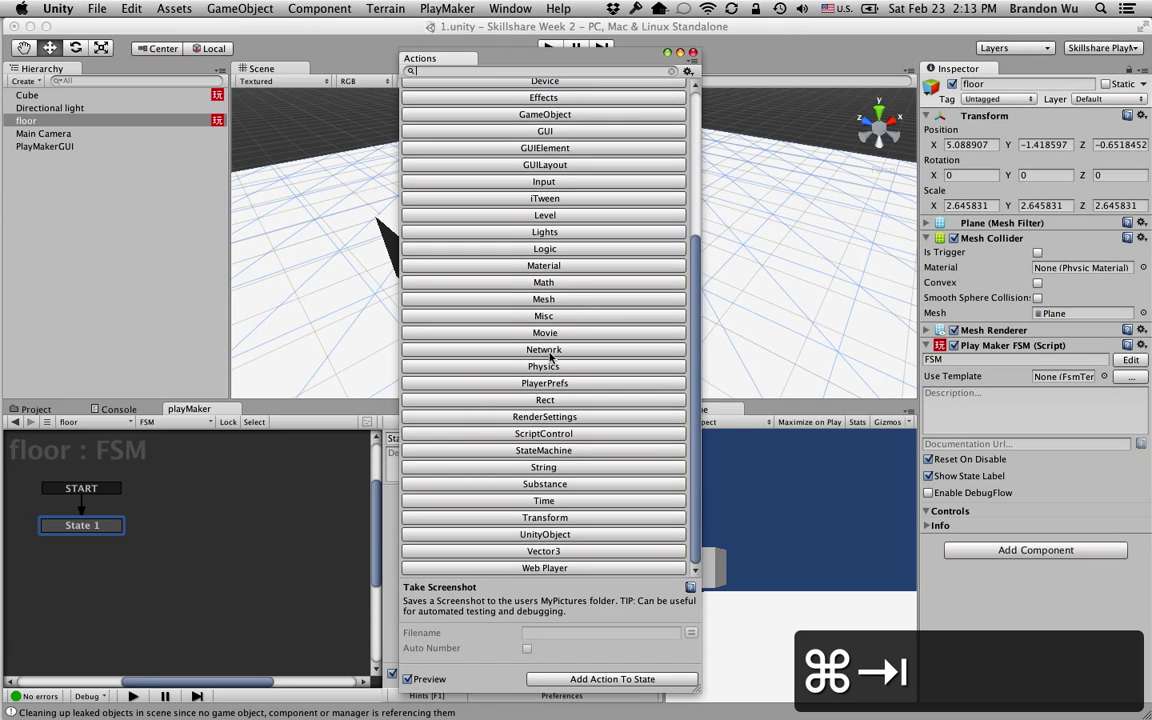
pyautogui.click(547, 367)
pyautogui.click(548, 374)
pyautogui.scroll(-3, 548, 377)
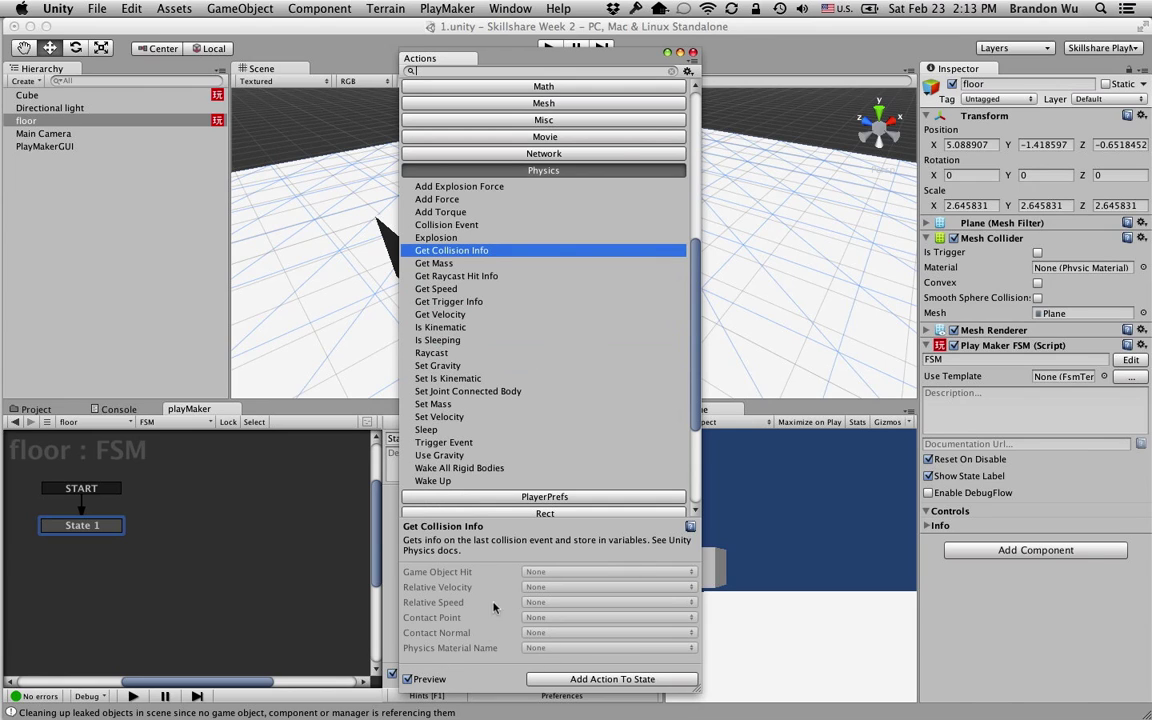
pyautogui.click(690, 527)
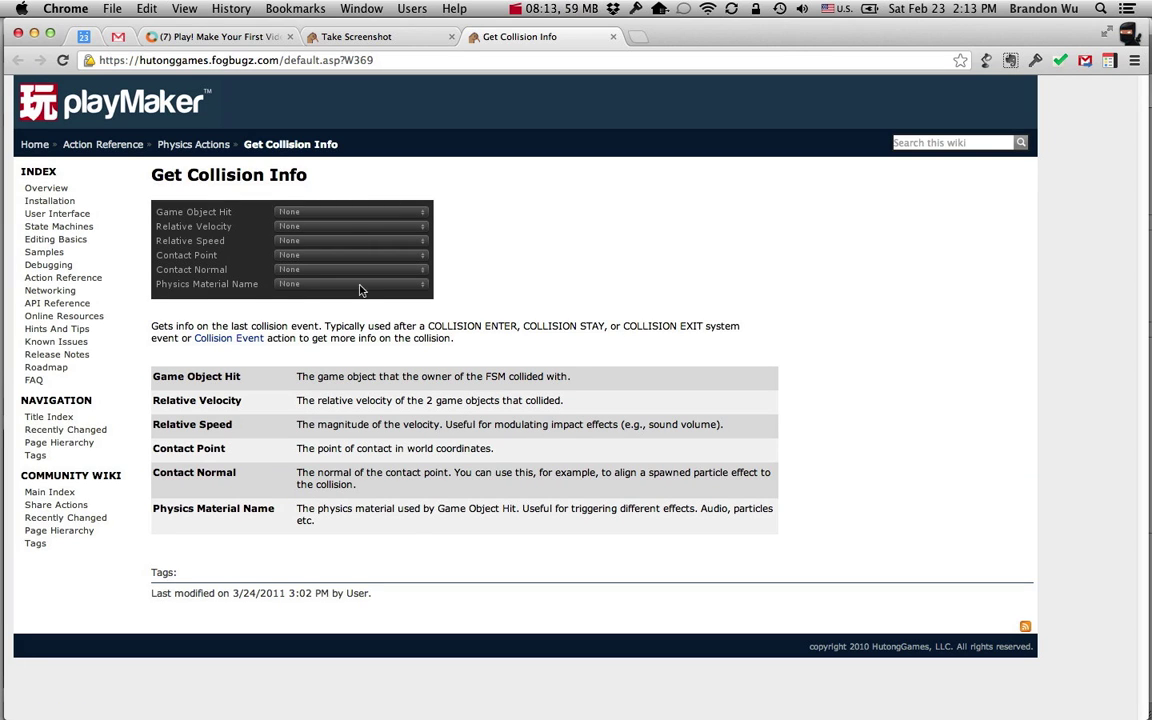
pyautogui.press('super+Tab')
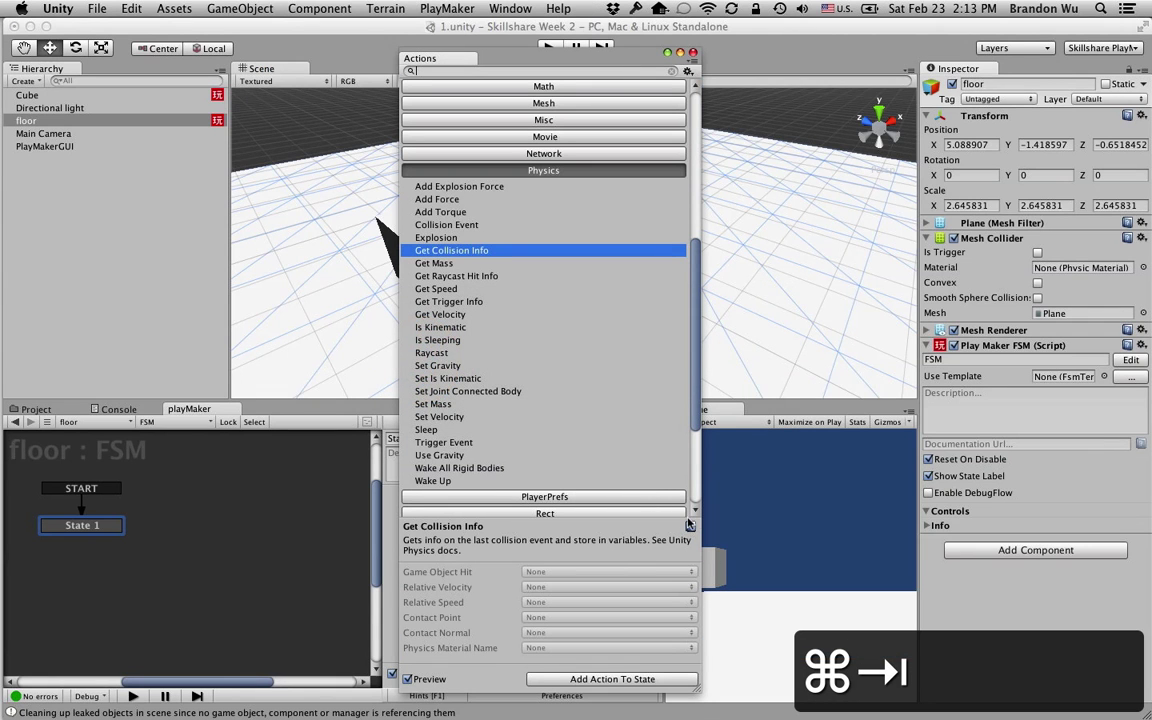
# Step: Close the action browser and open the online documentation for the Translate action in the Cube's Move state
pyautogui.click(692, 52)
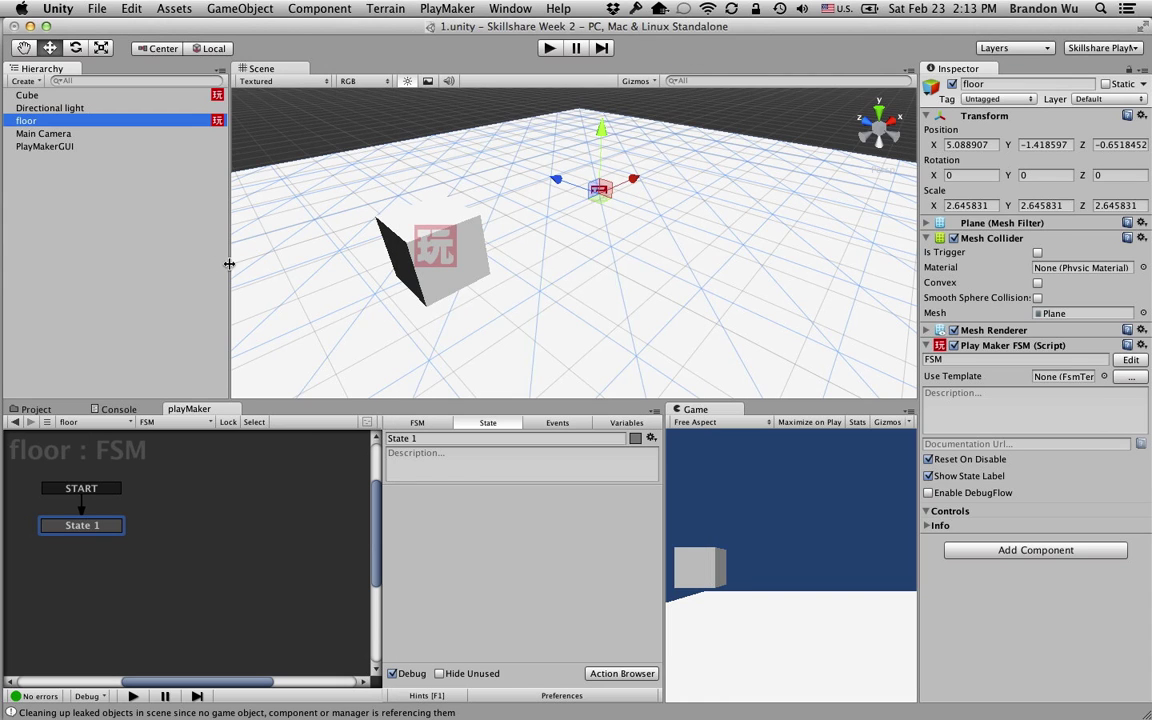
pyautogui.click(33, 94)
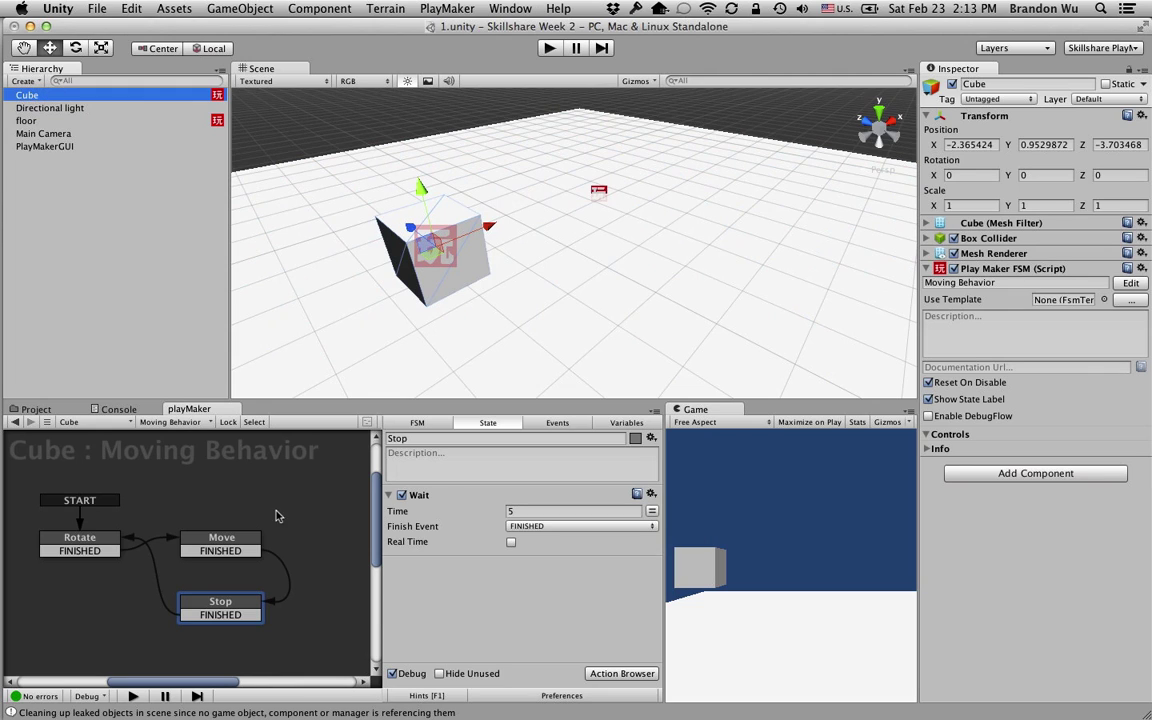
pyautogui.click(222, 540)
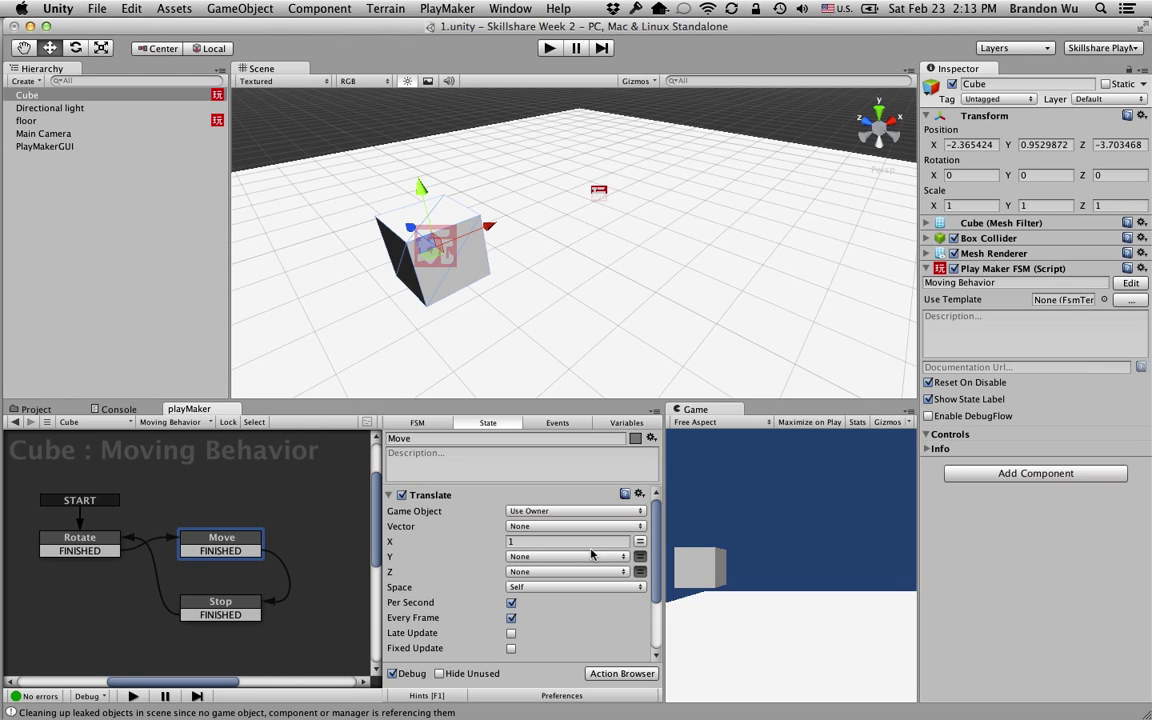
pyautogui.click(625, 494)
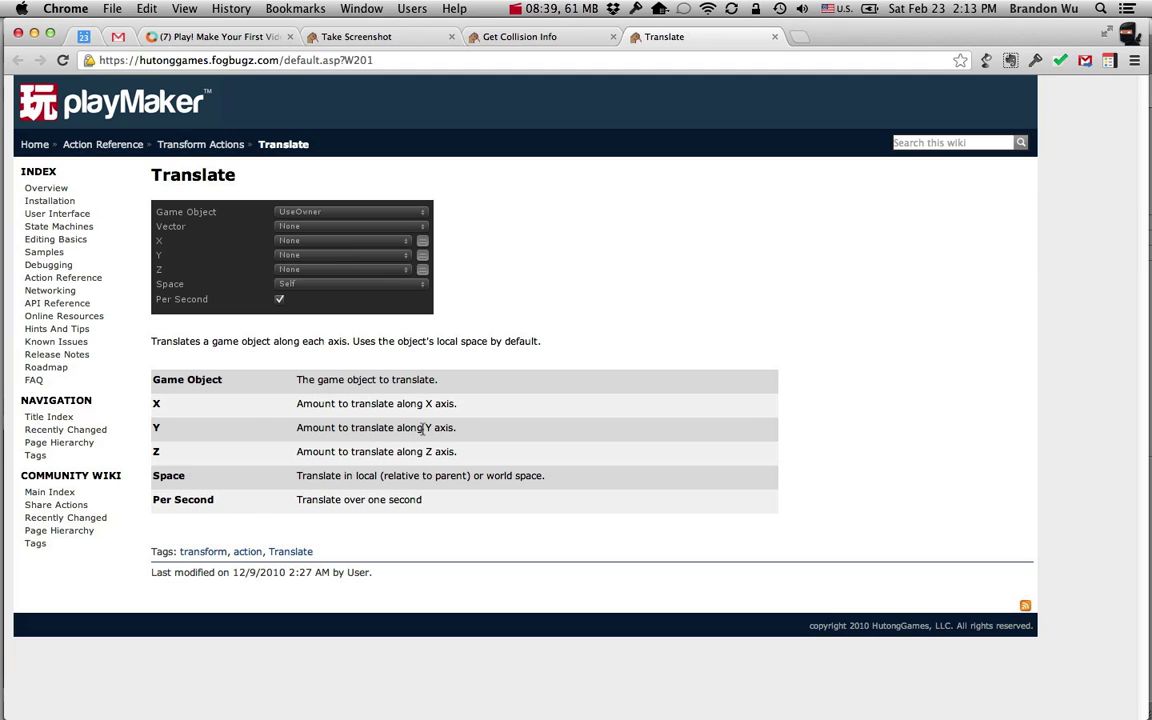
# Step: Read the parameter descriptions in the Translate action's online documentation and return to Unity
pyautogui.moveTo(299, 379); pyautogui.dragTo(434, 530)
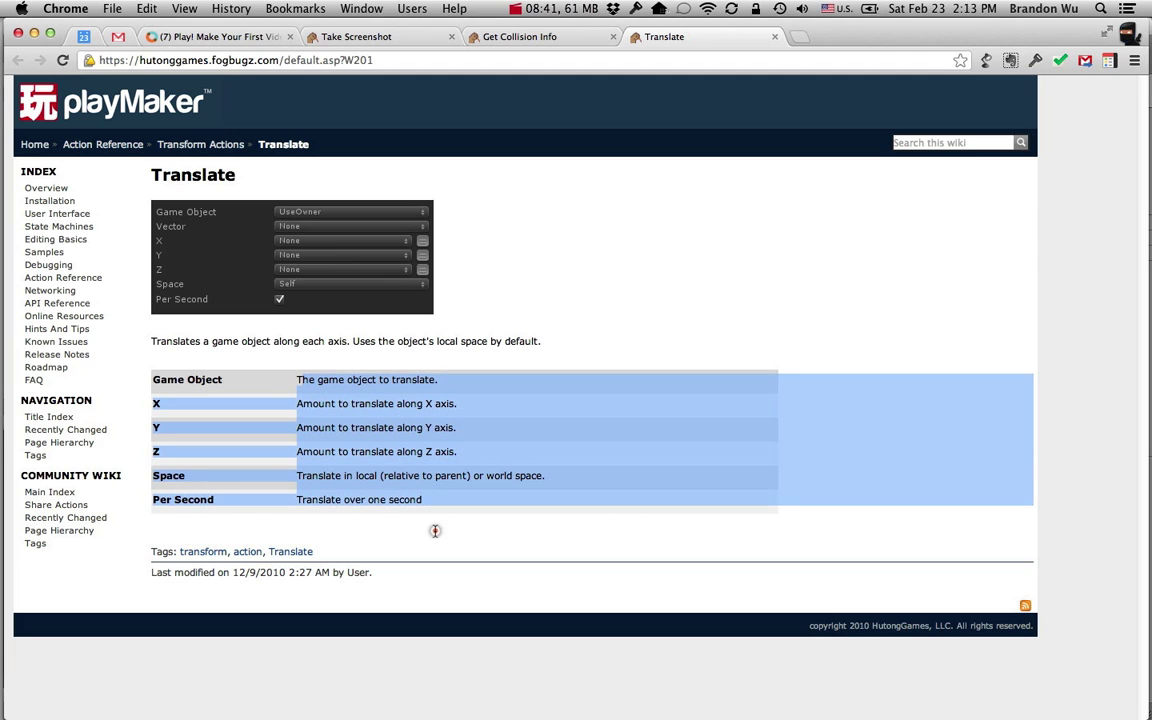
pyautogui.click(331, 441)
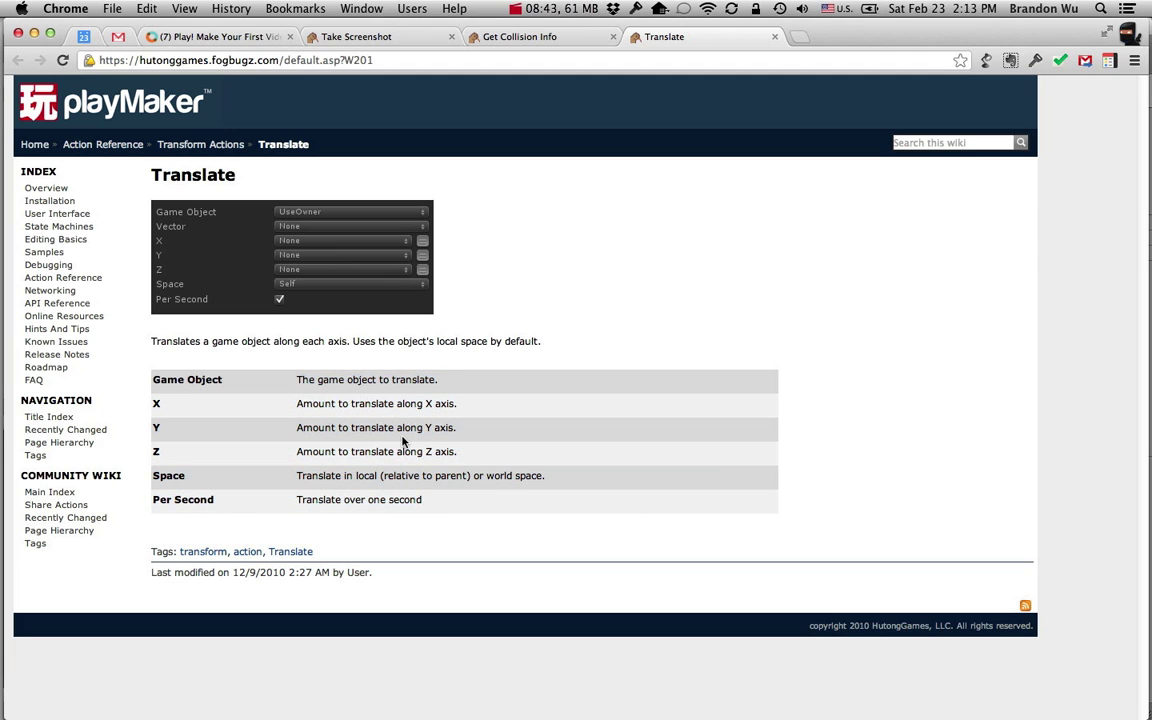
pyautogui.press('super+Tab')
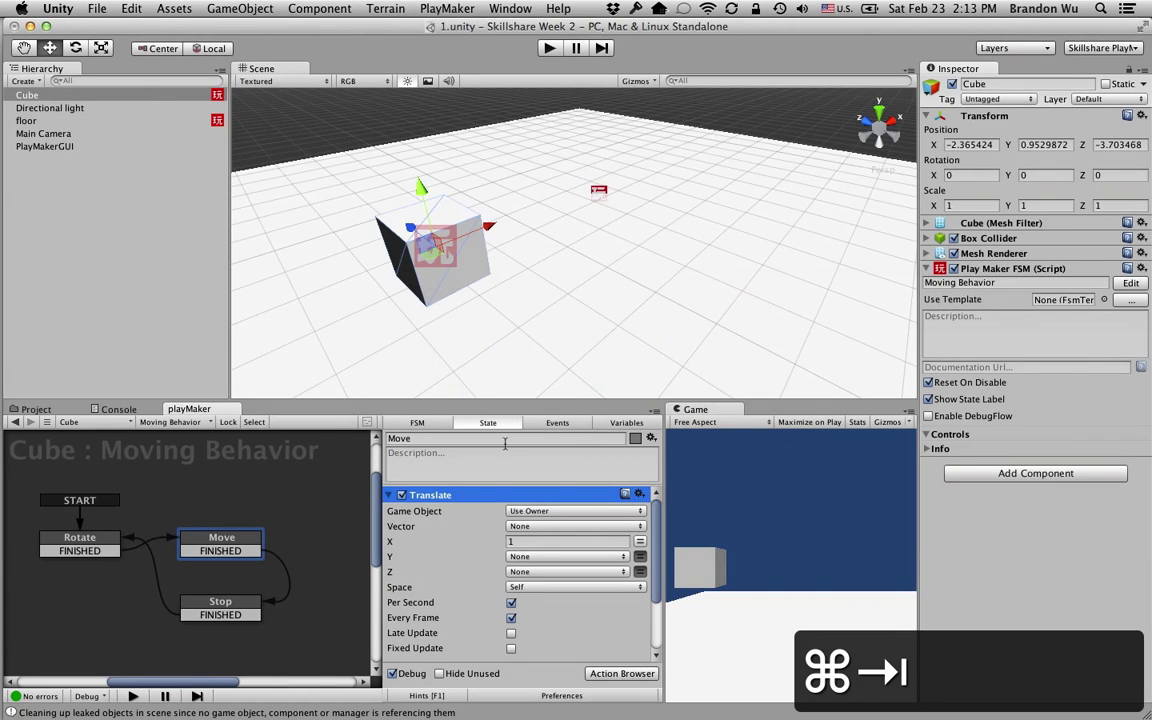
# Step: Select the floor object and remove its Play Maker FSM component
pyautogui.click(298, 248)
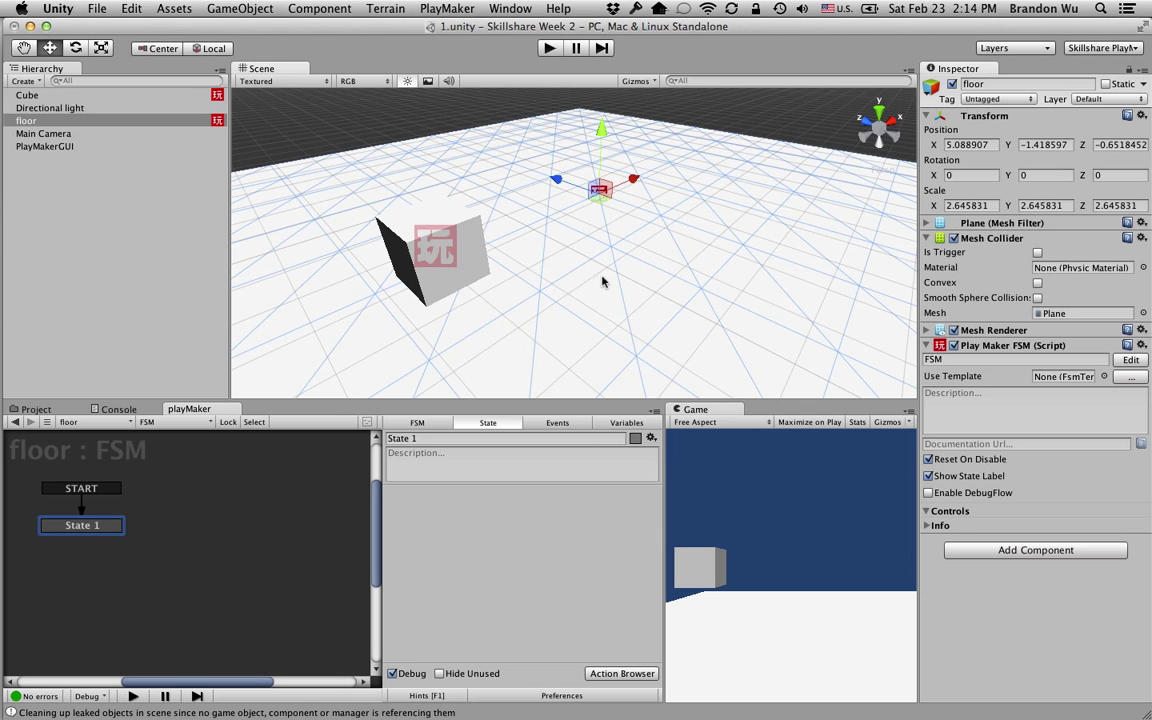
pyautogui.scroll(-5, 612, 295)
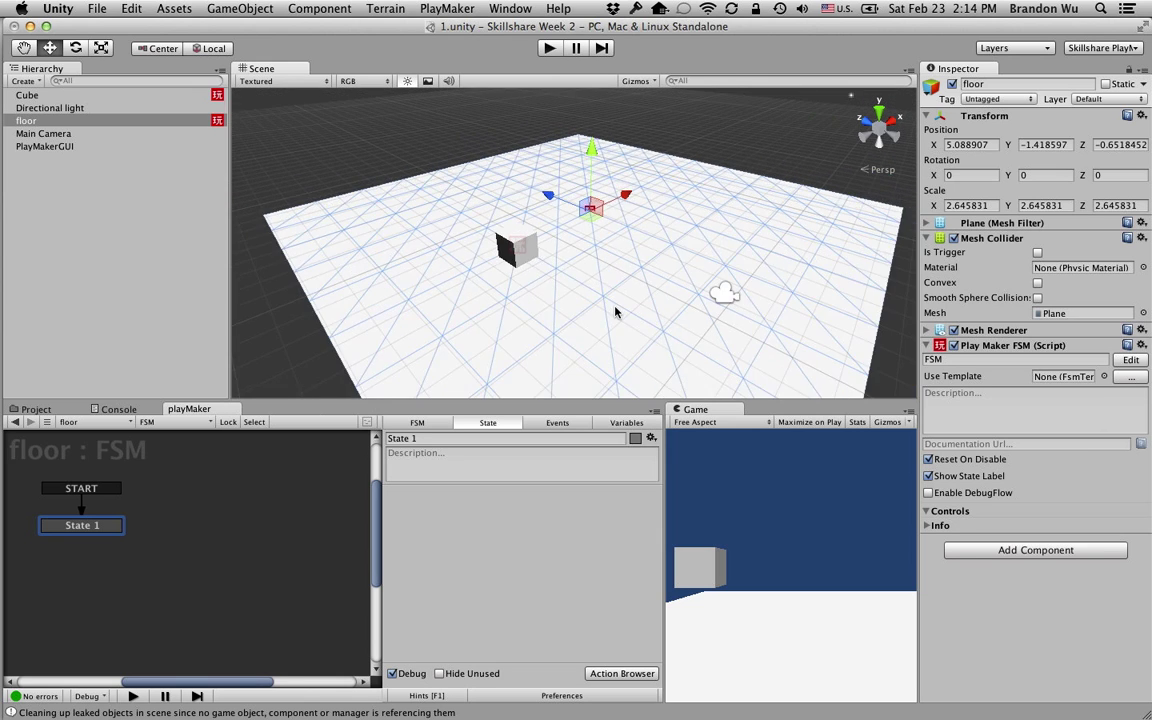
pyautogui.scroll(5, 615, 312)
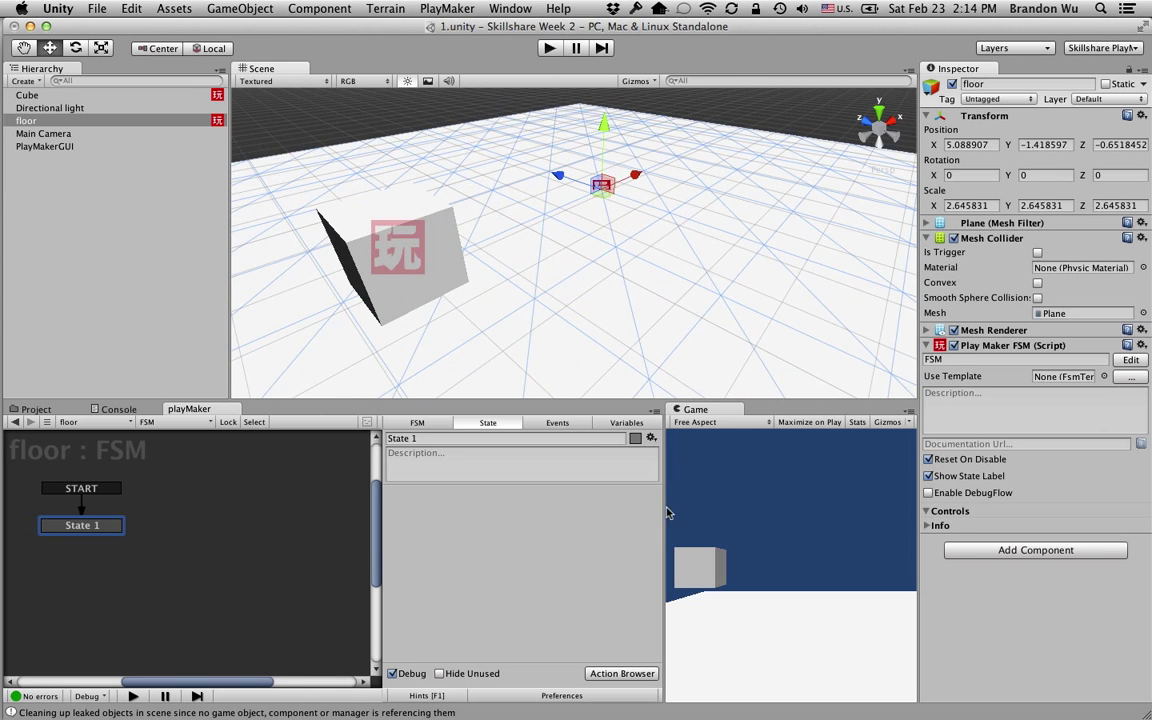
pyautogui.click(764, 640)
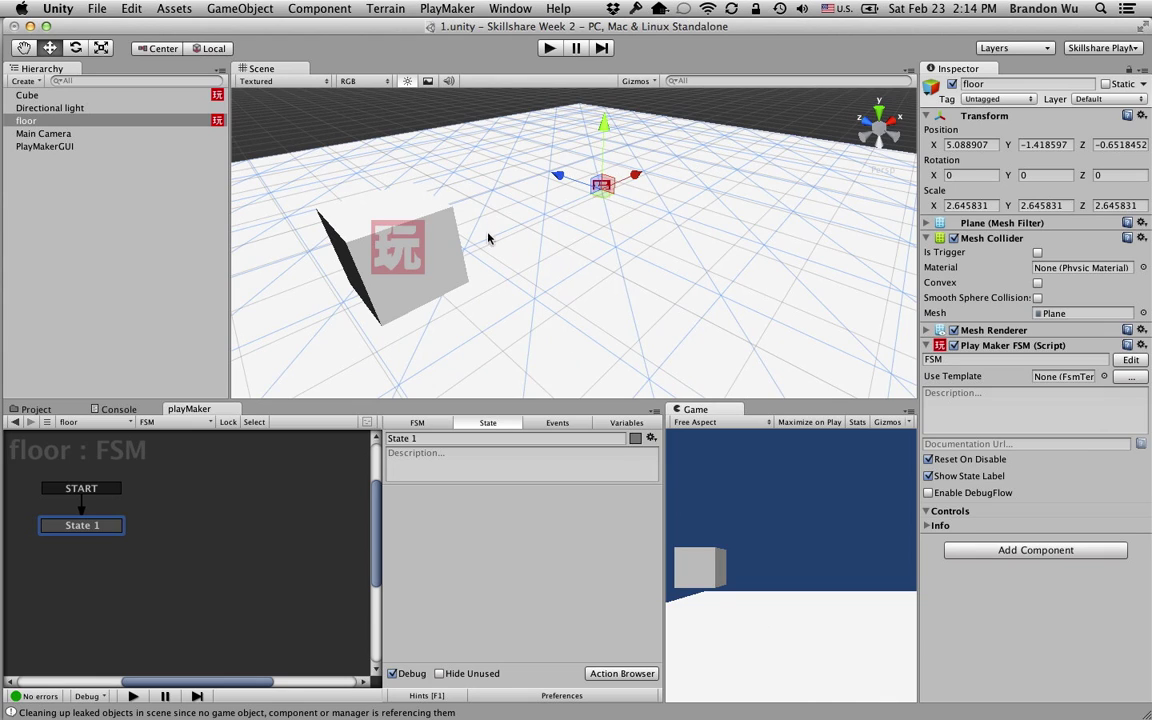
pyautogui.click(84, 526)
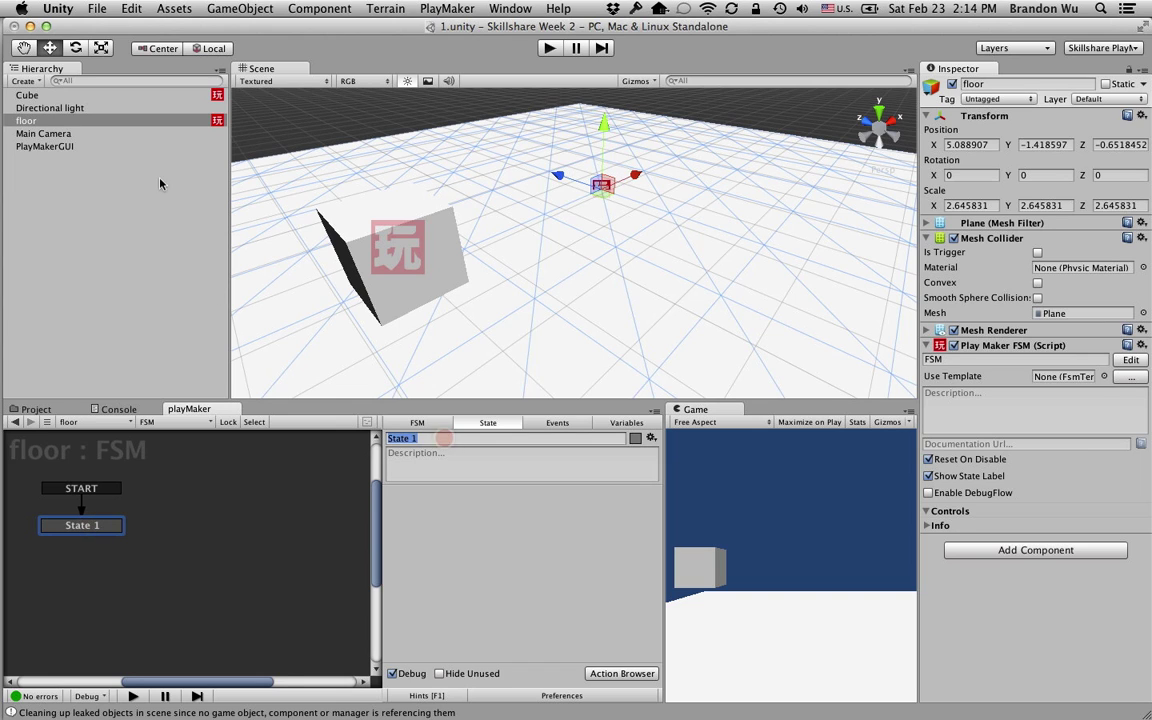
pyautogui.click(89, 177)
pyautogui.click(24, 119)
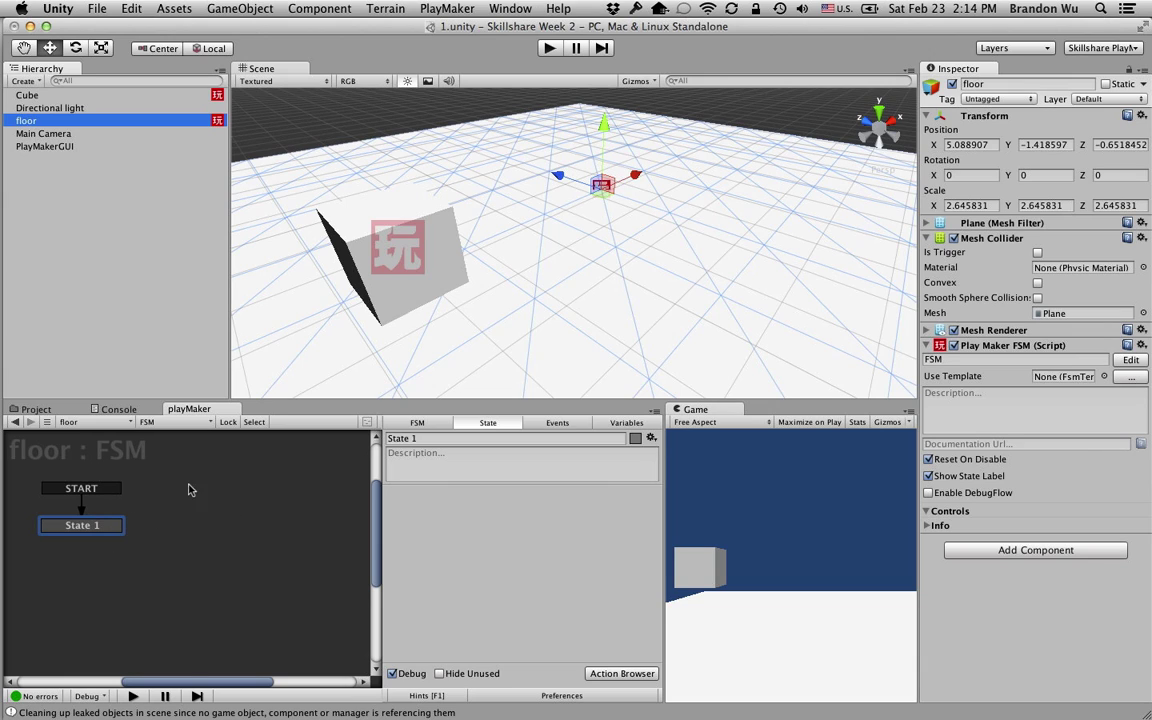
pyautogui.click(1142, 345)
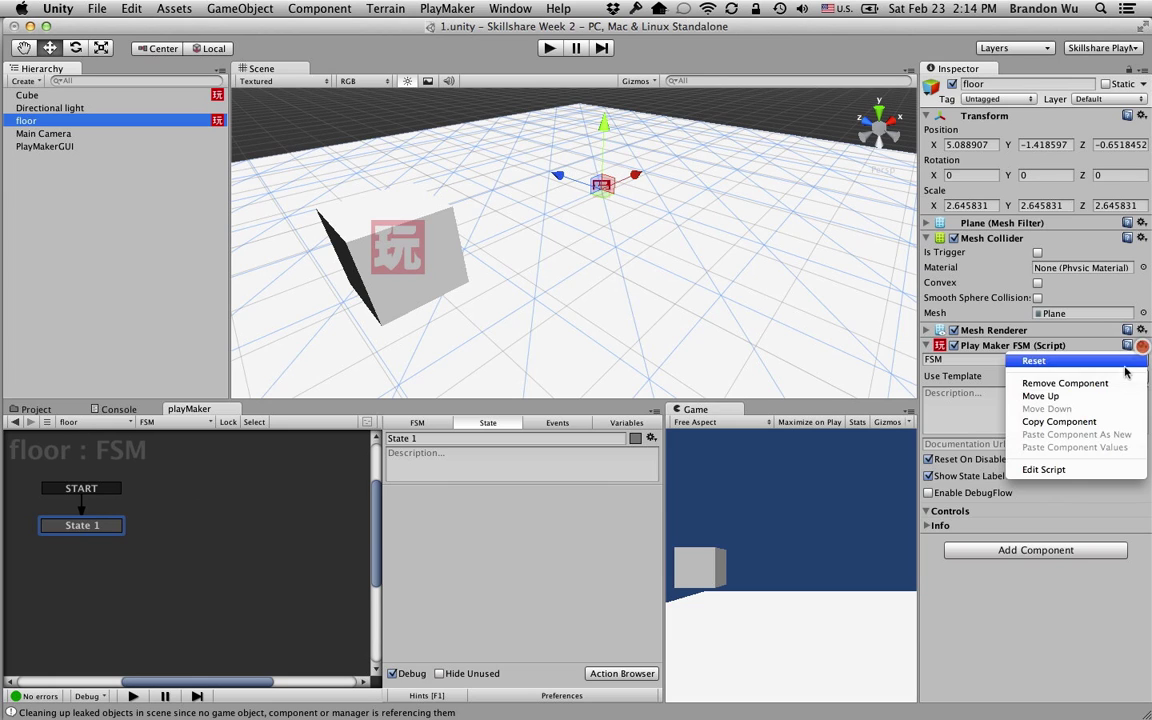
pyautogui.click(1047, 370)
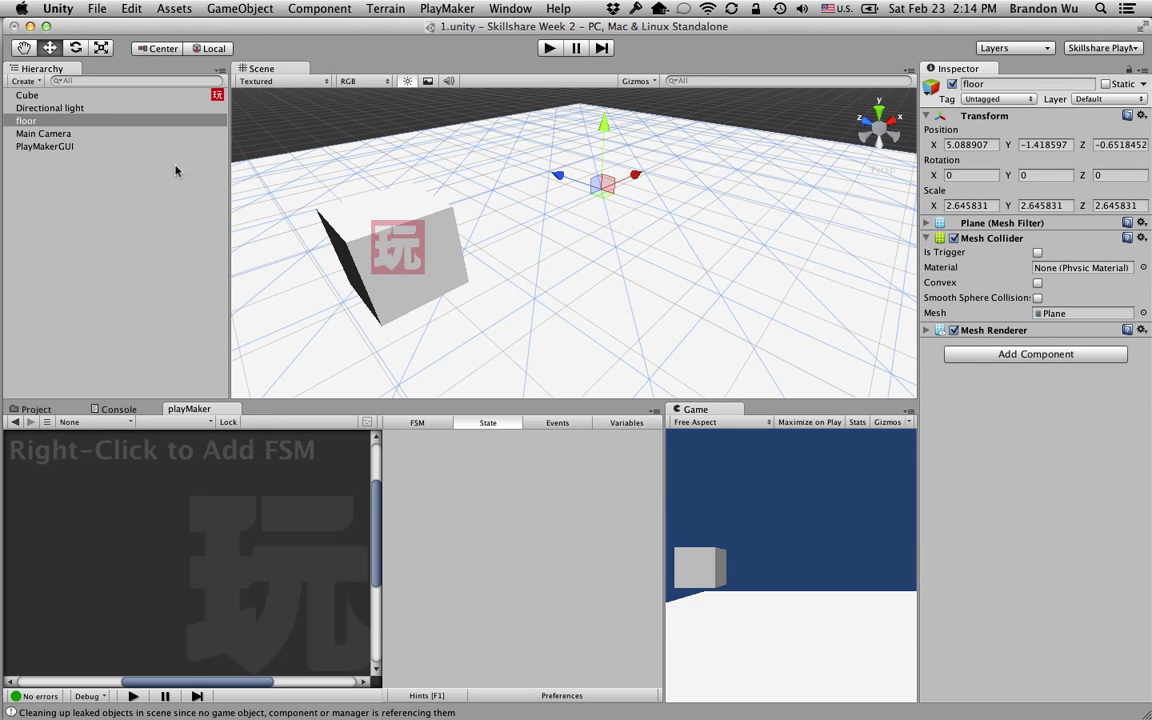
# Step: Add a new FSM to the floor object in the playMaker graph
pyautogui.click(100, 133)
pyautogui.click(115, 120)
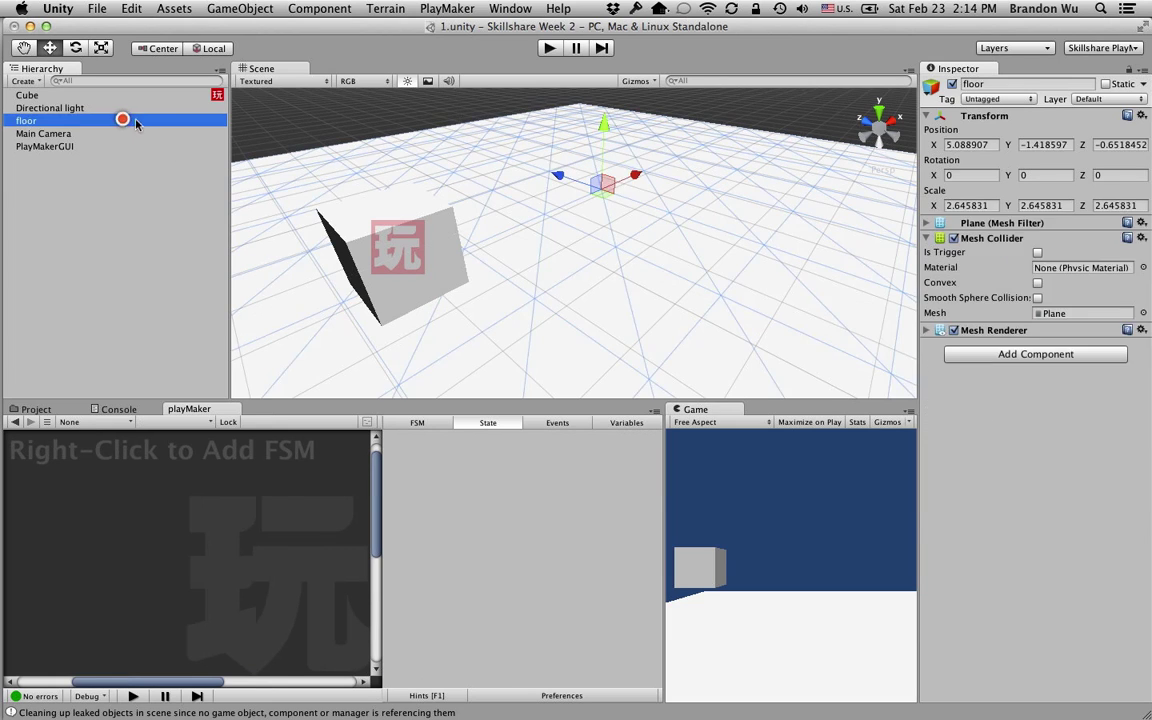
pyautogui.click(117, 409)
pyautogui.click(188, 409)
pyautogui.rightClick(110, 481)
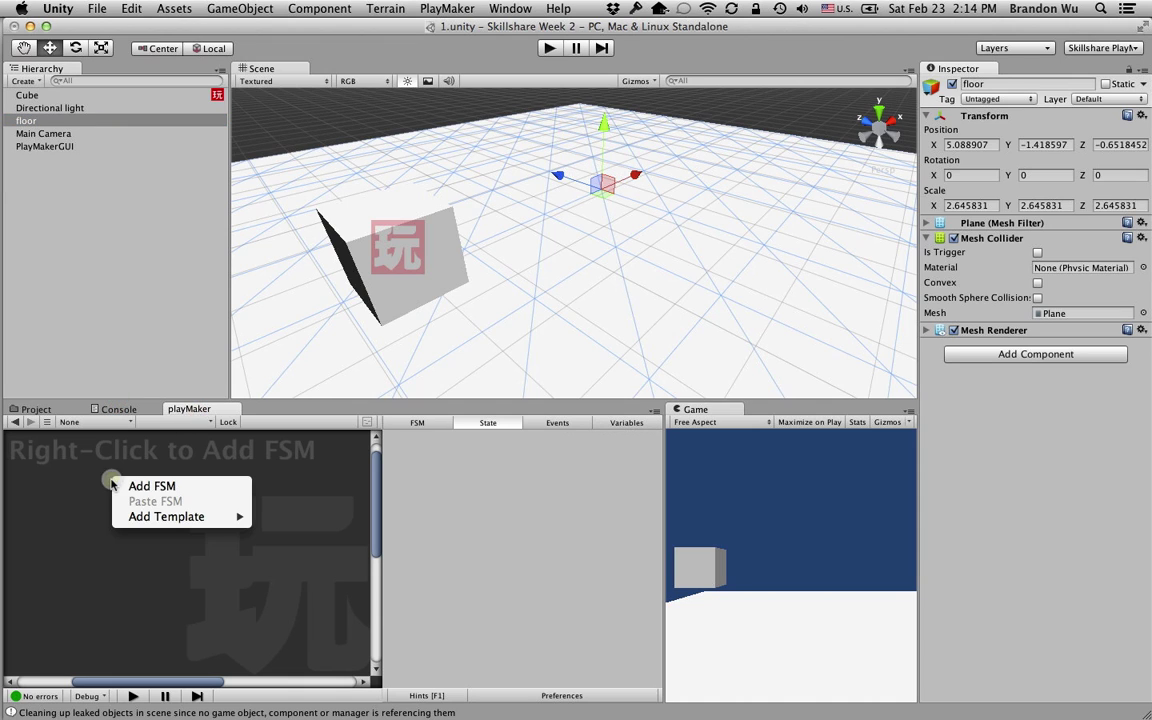
pyautogui.click(150, 486)
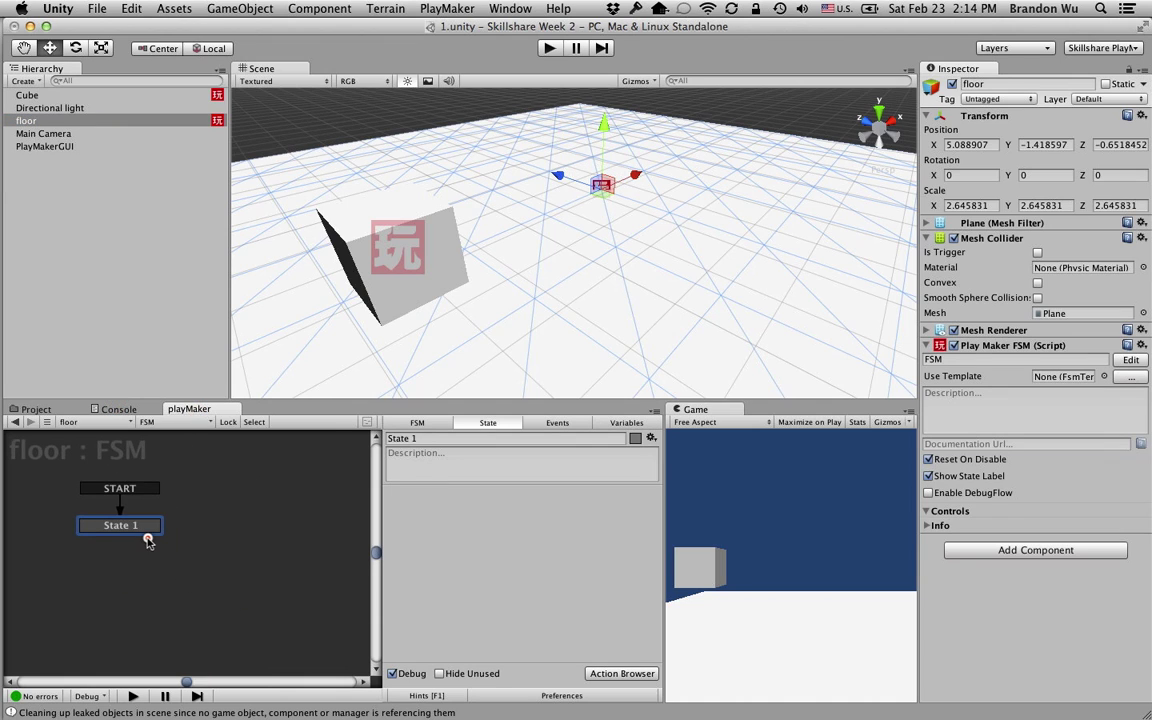
# Step: Rename the floor FSM's start state to idle
pyautogui.click(466, 440)
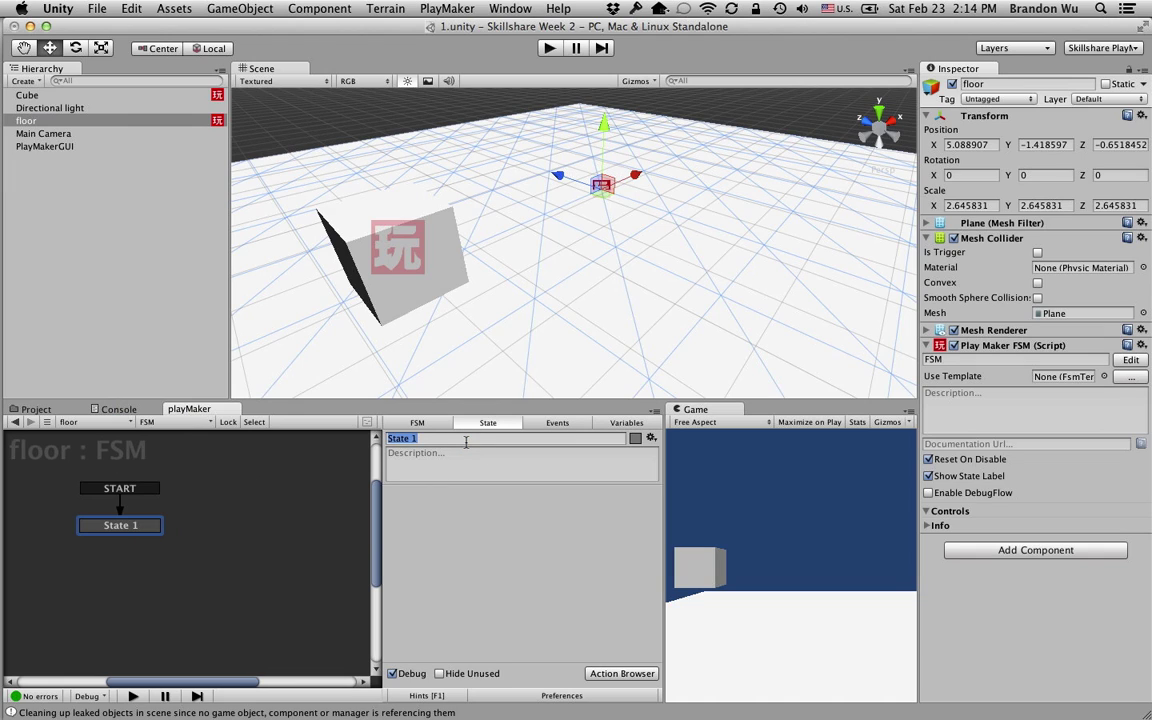
pyautogui.write('idle')
pyautogui.press('Return')
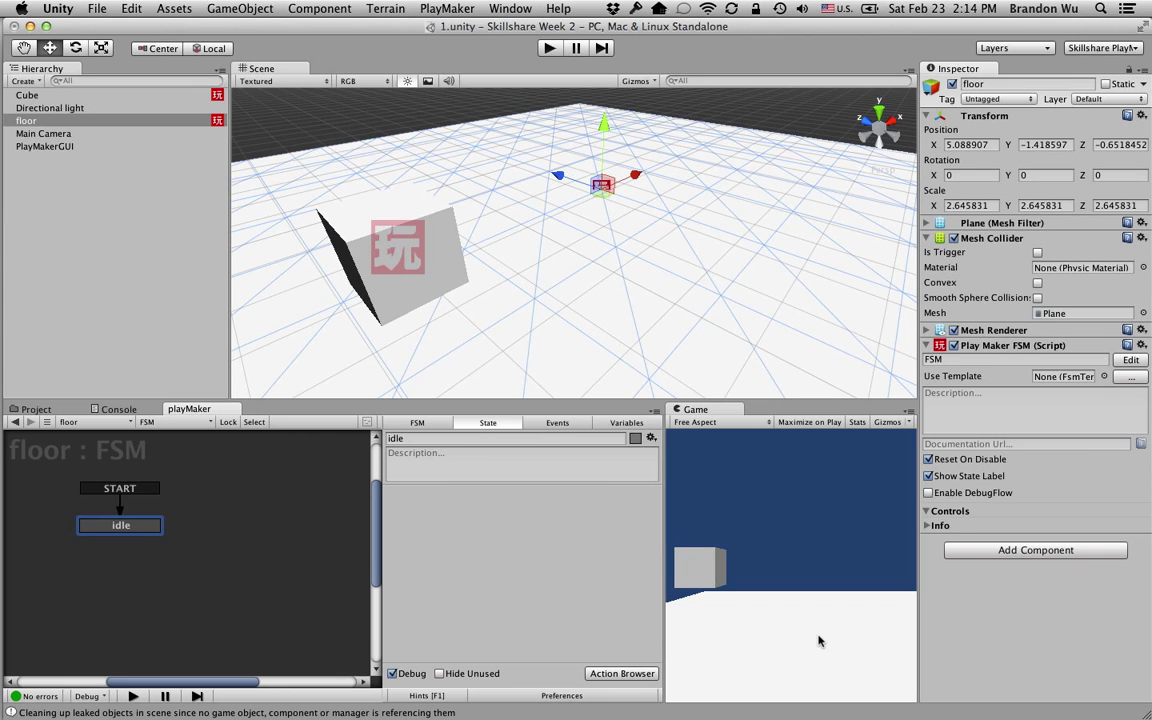
# Step: Add a second state beside idle in the floor's FSM and name it New Color
pyautogui.click(130, 524)
pyautogui.rightClick(221, 530)
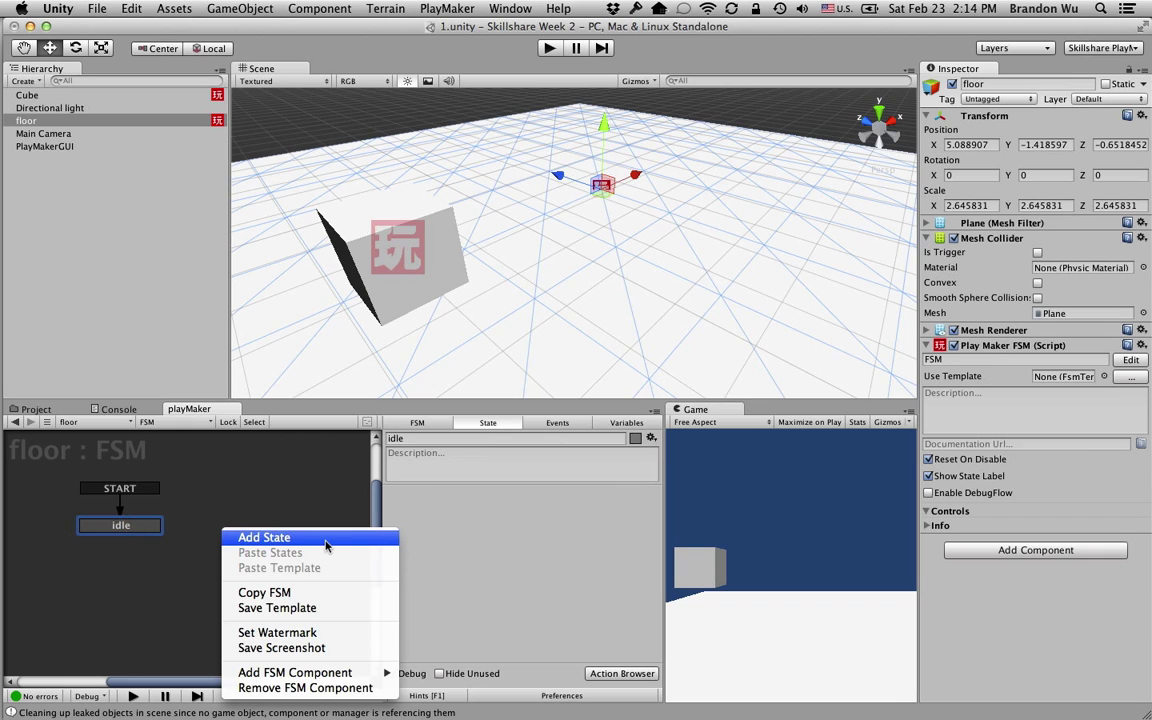
pyautogui.click(326, 541)
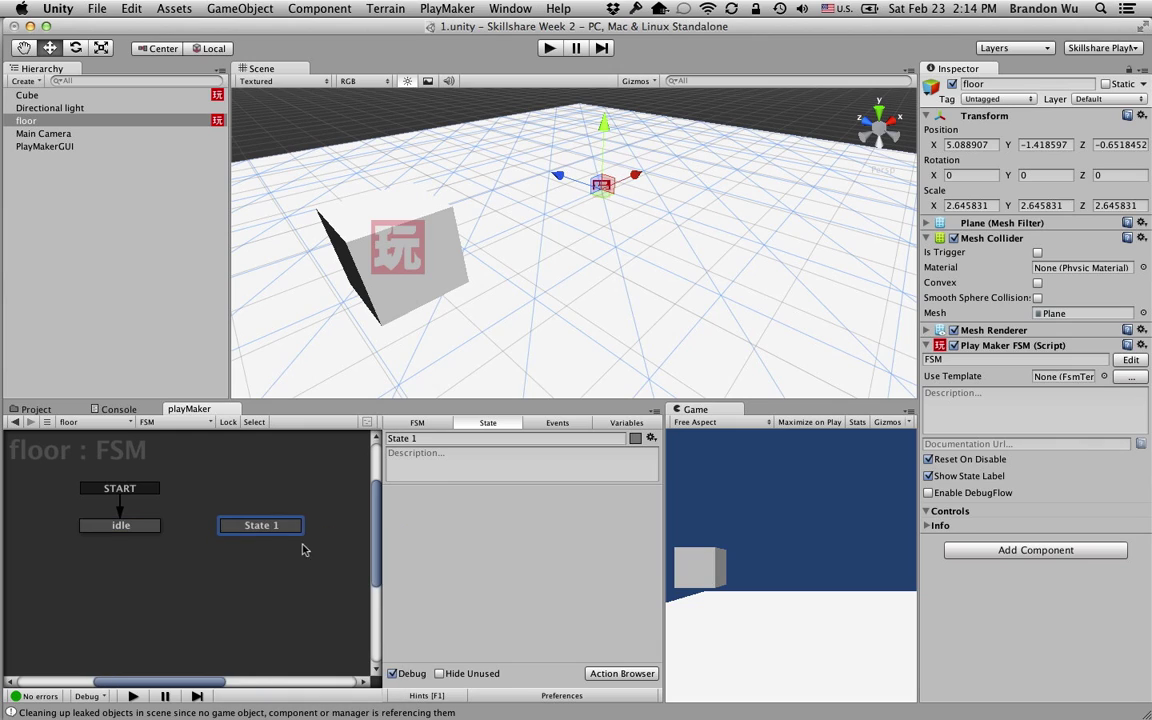
pyautogui.click(443, 441)
pyautogui.write('New Color')
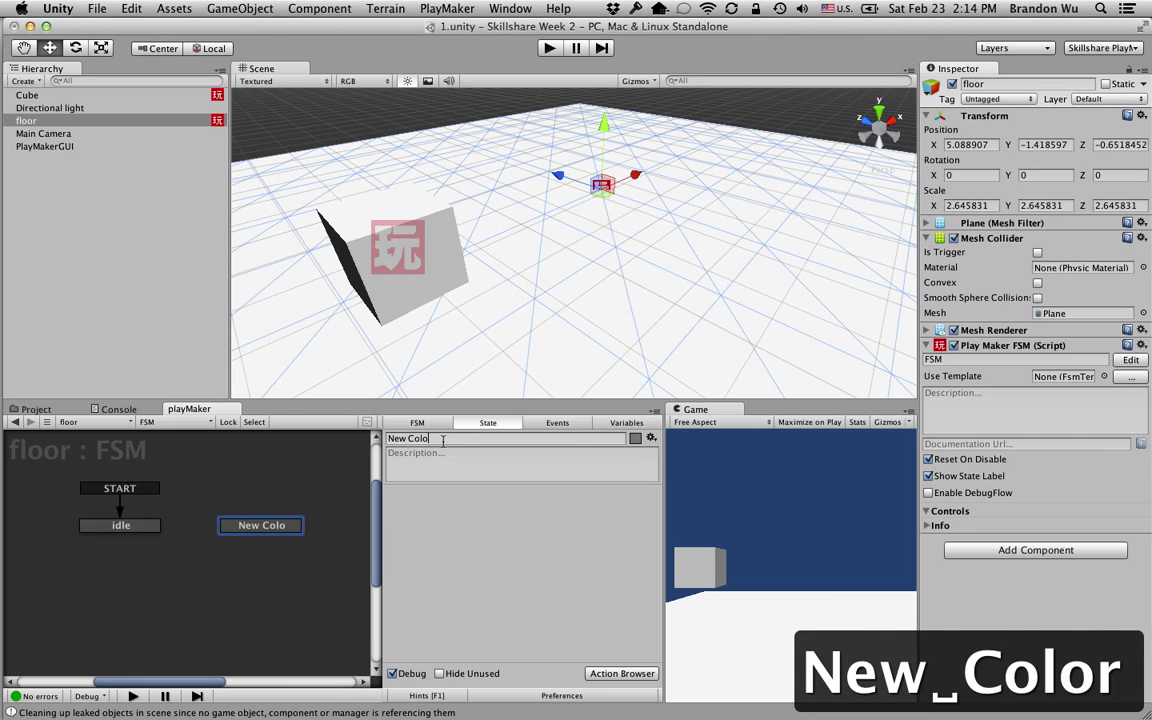
pyautogui.press('Return')
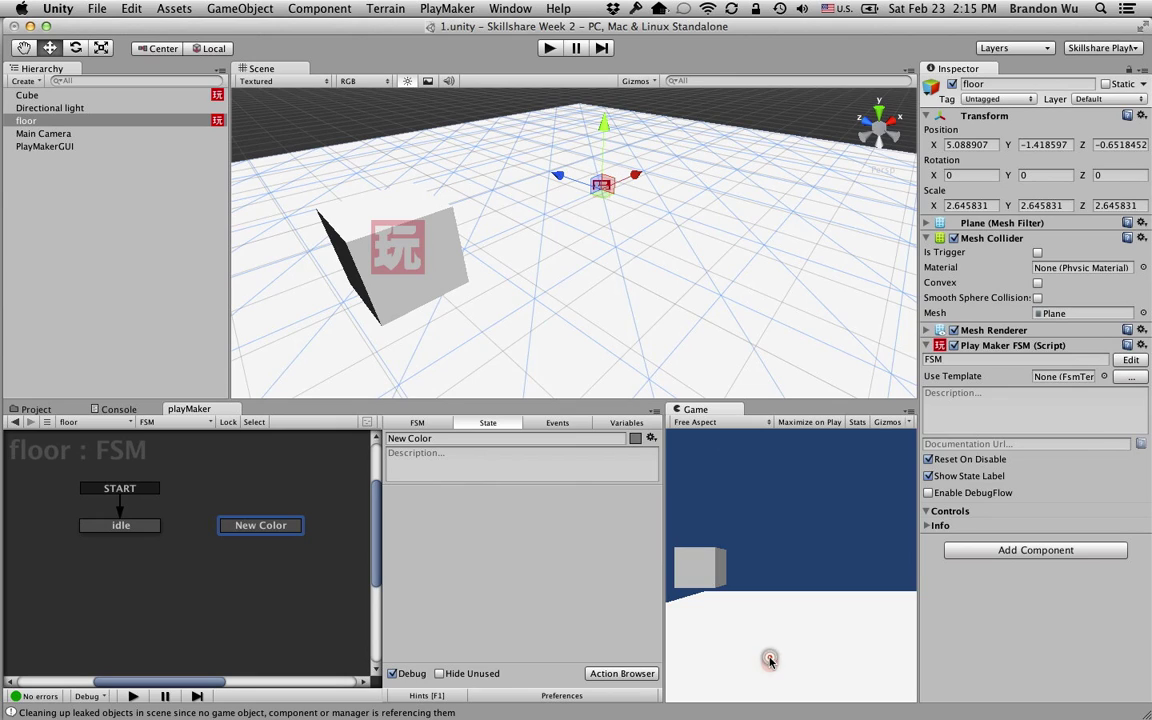
pyautogui.click(147, 527)
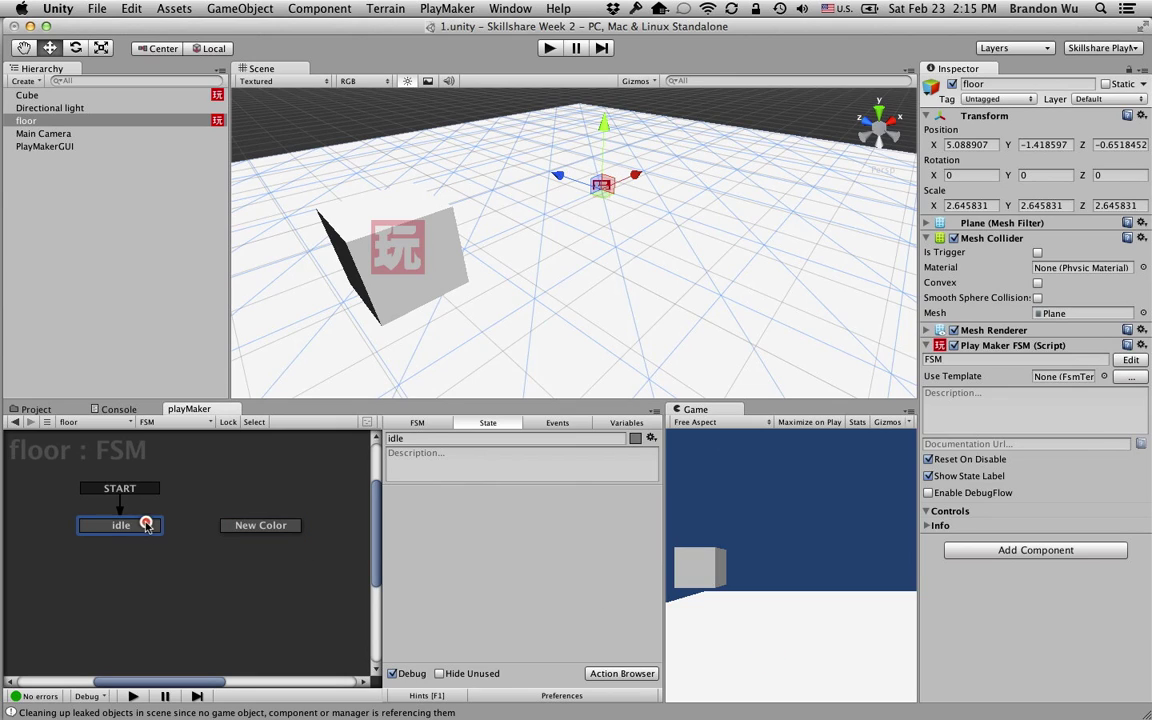
pyautogui.click(272, 526)
pyautogui.click(147, 525)
pyautogui.click(274, 528)
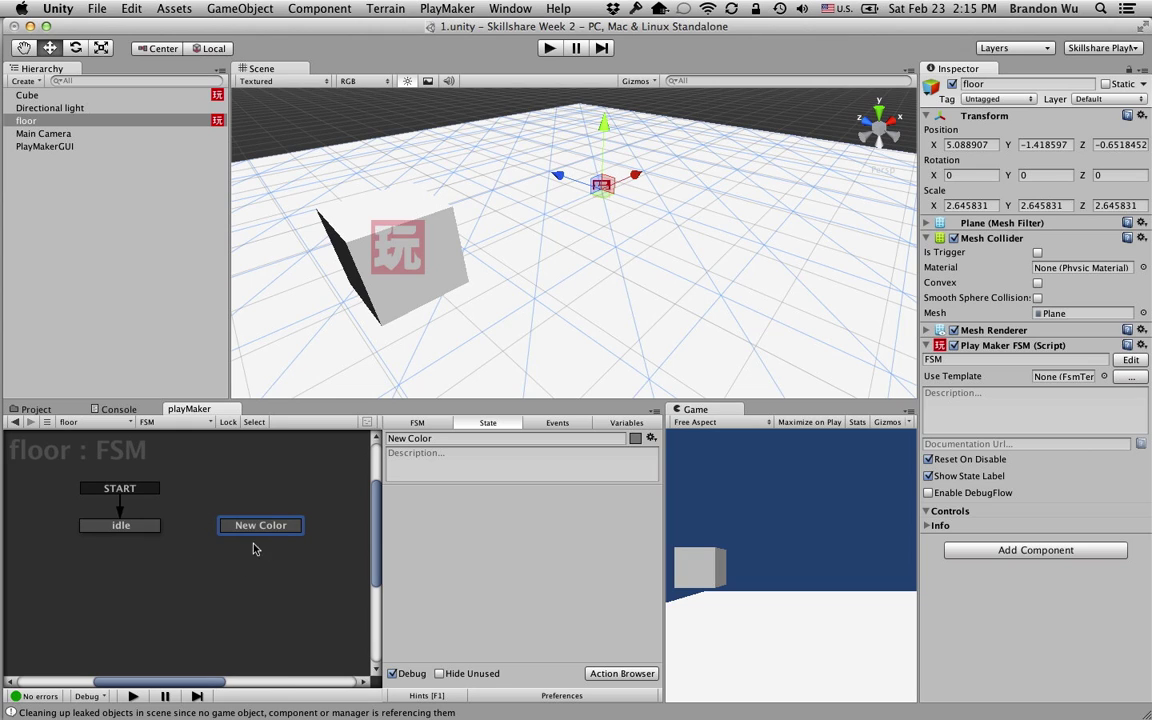
# Step: Add the Set Material Color action from the Material category to the New Color state and close the action browser
pyautogui.click(239, 525)
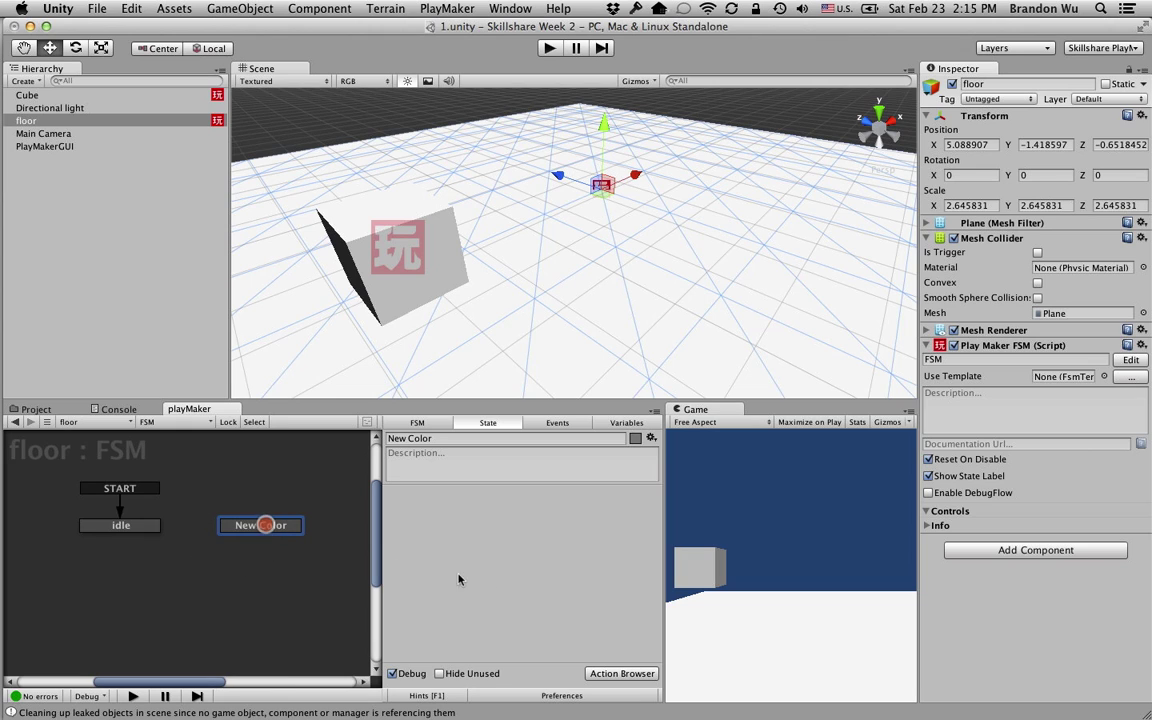
pyautogui.click(634, 678)
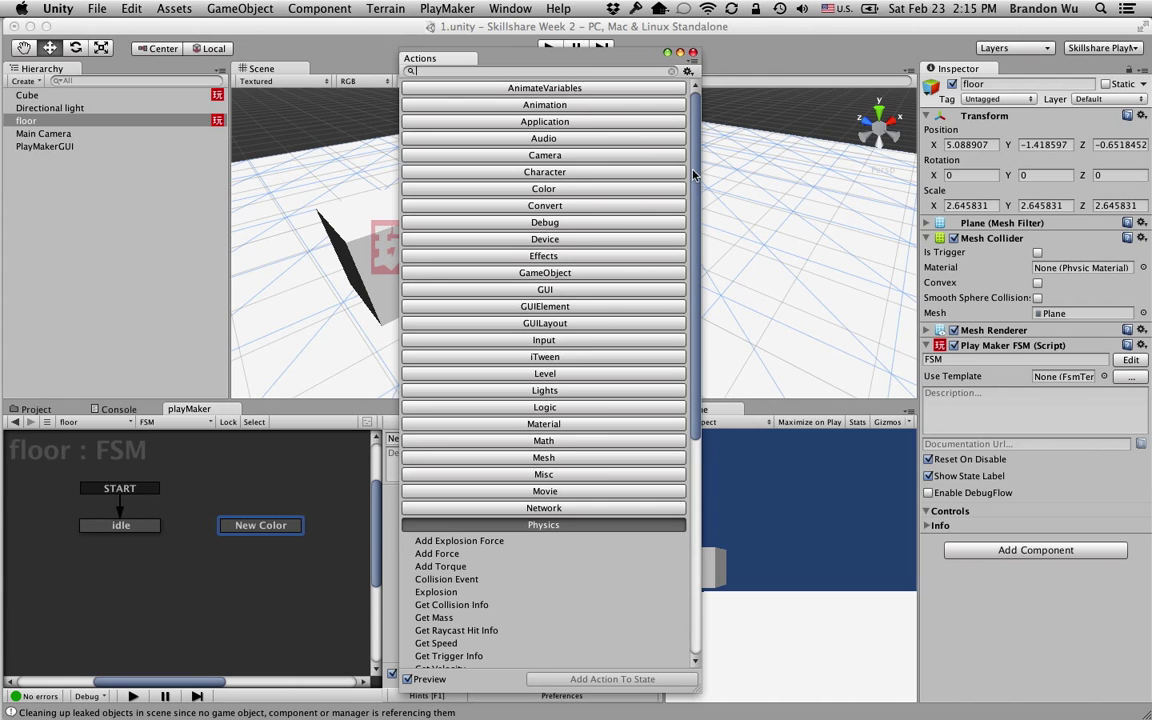
pyautogui.moveTo(560, 58); pyautogui.dragTo(840, 64)
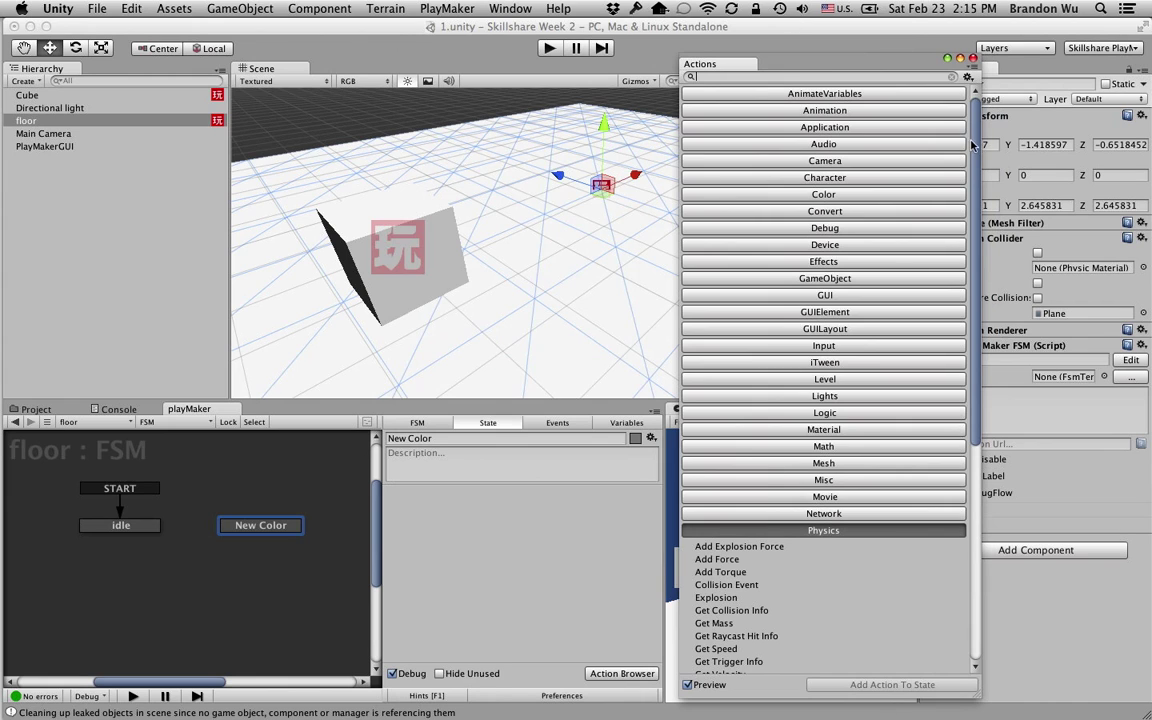
pyautogui.moveTo(980, 140); pyautogui.dragTo(969, 199)
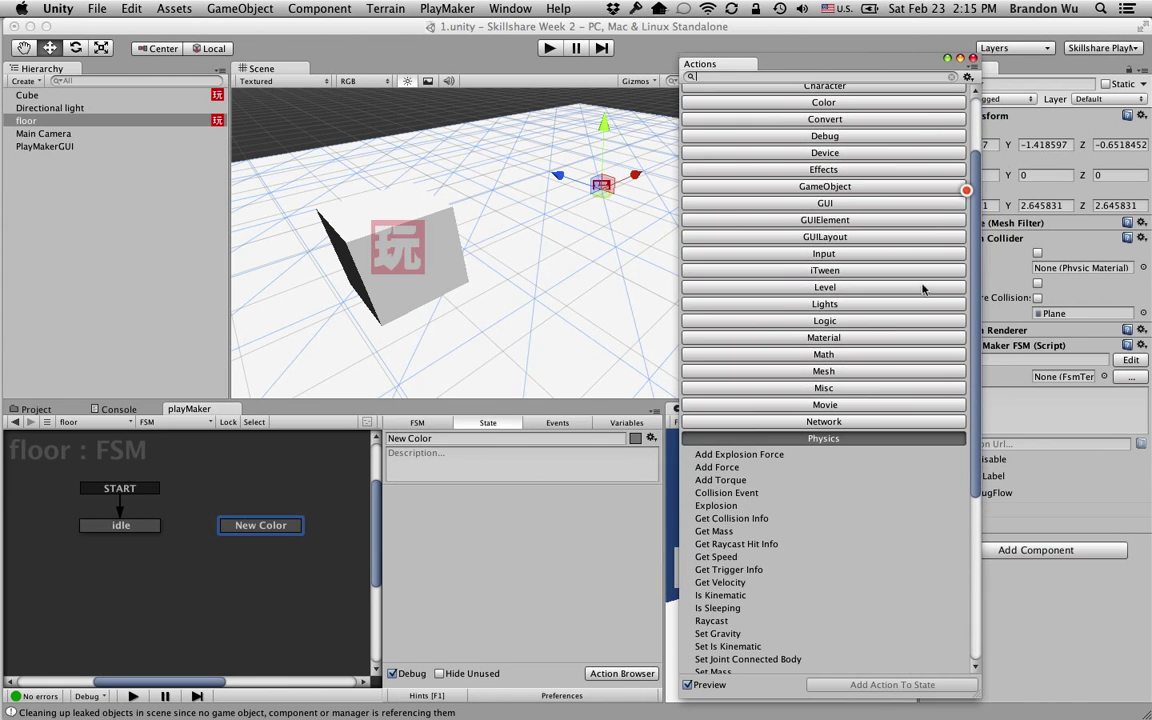
pyautogui.click(825, 340)
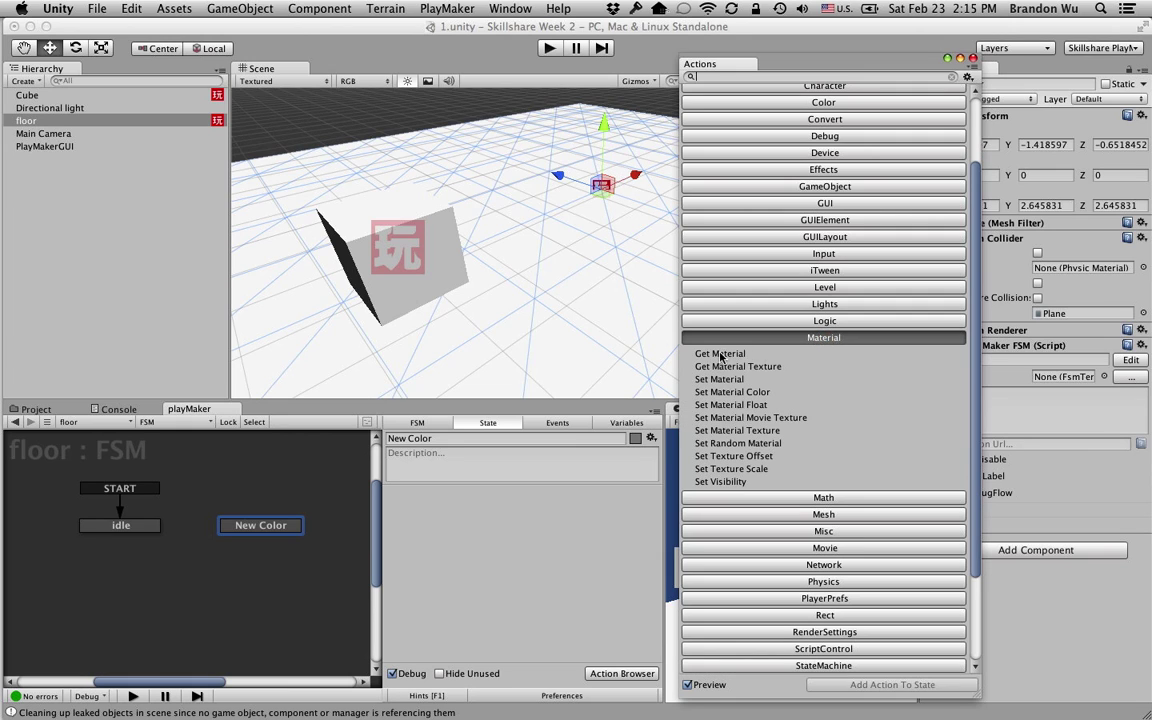
pyautogui.click(764, 393)
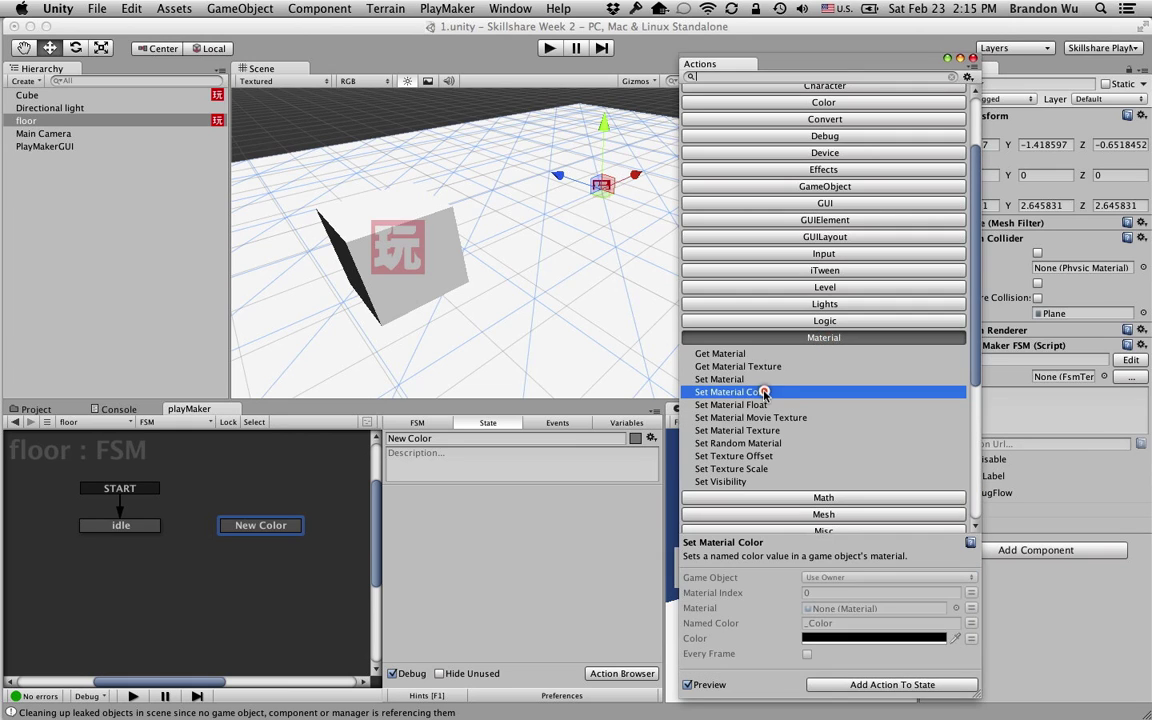
pyautogui.moveTo(764, 396); pyautogui.dragTo(490, 547)
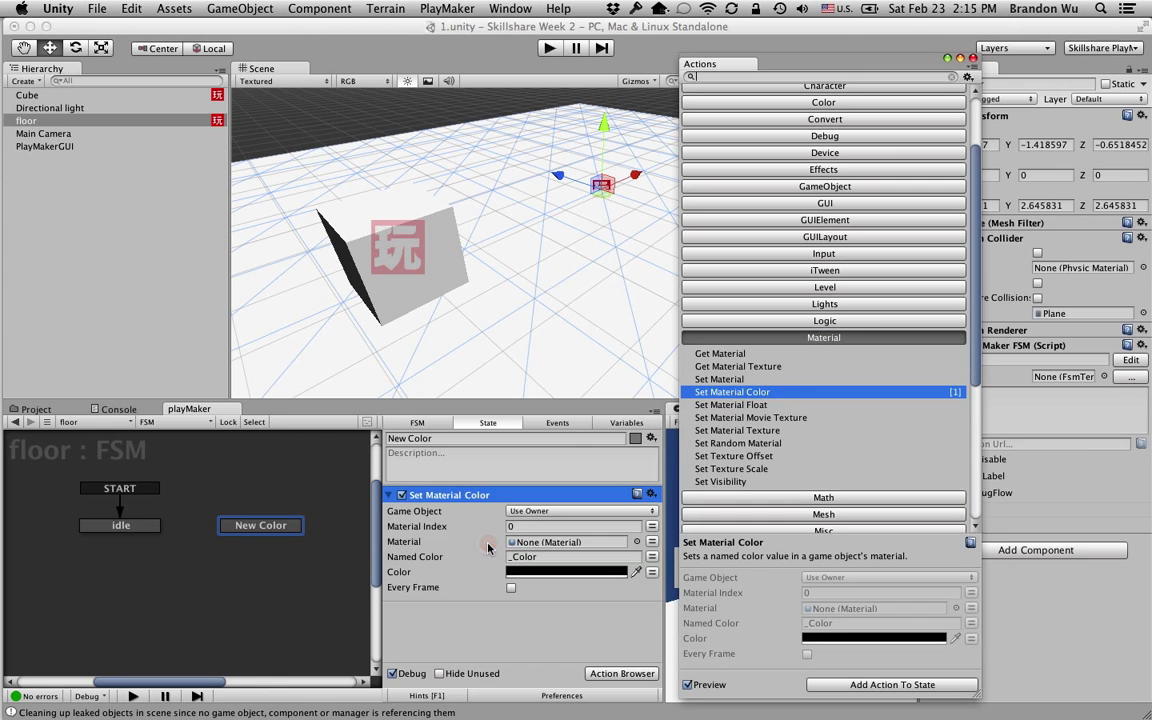
pyautogui.click(427, 514)
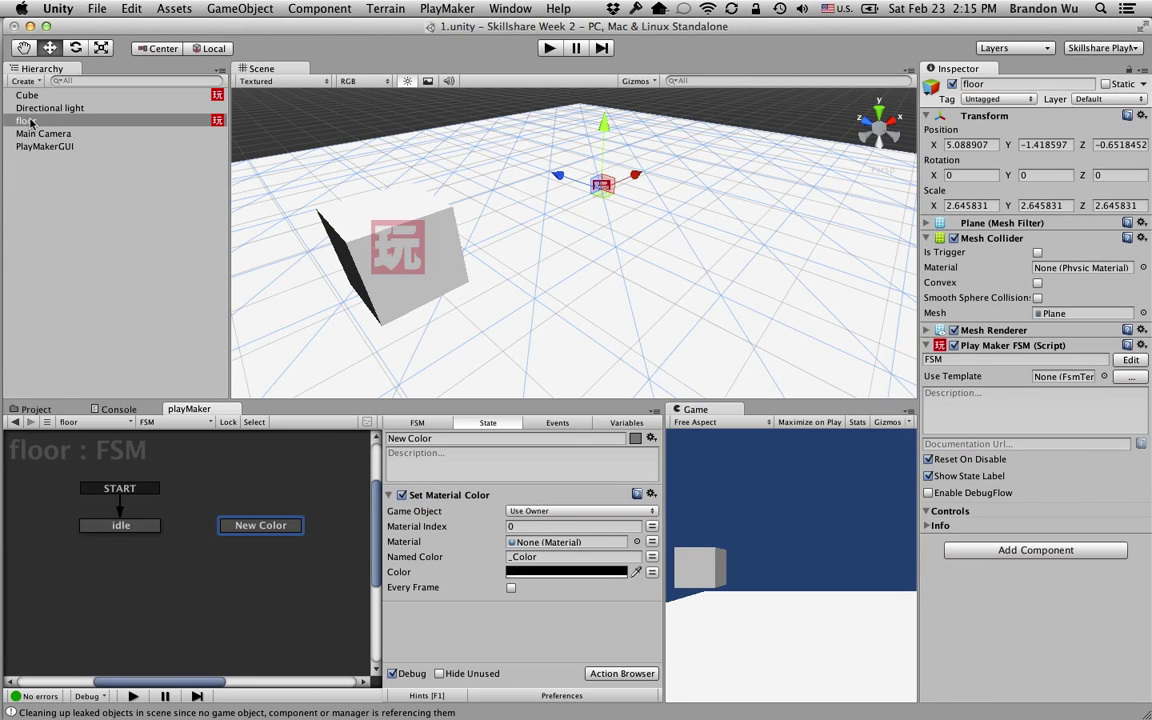
# Step: Set the Set Material Color action's color to green with RGB values 92, 206, 86, and close the color picker
pyautogui.click(536, 573)
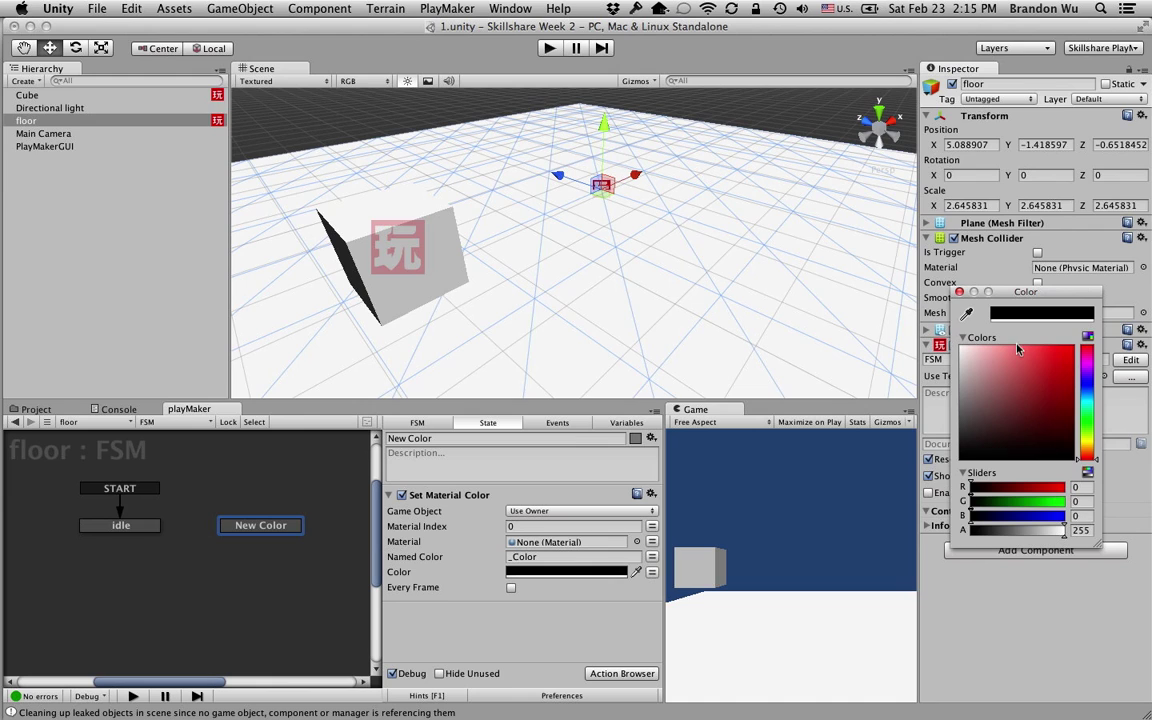
pyautogui.moveTo(1030, 297); pyautogui.dragTo(751, 408)
pyautogui.moveTo(728, 545); pyautogui.dragTo(801, 534)
pyautogui.moveTo(760, 468)
pyautogui.mouseDown()
pyautogui.moveTo(723, 520)
pyautogui.moveTo(765, 473)
pyautogui.moveTo(739, 483)
pyautogui.mouseUp()
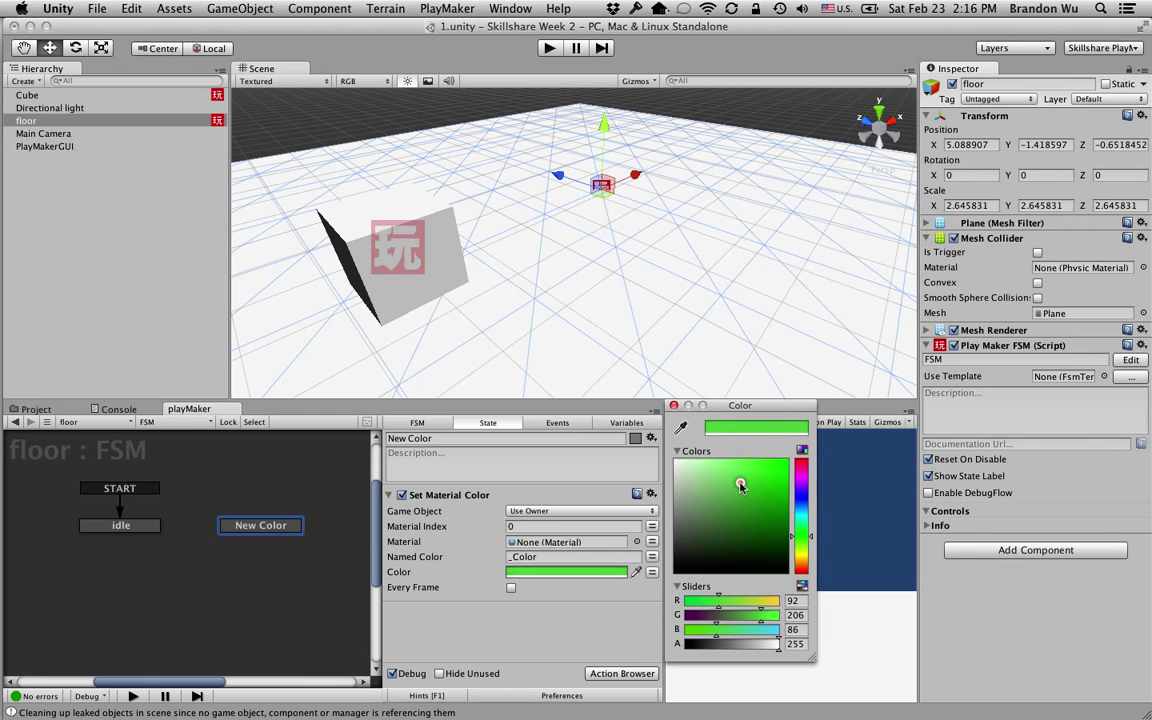
pyautogui.click(673, 406)
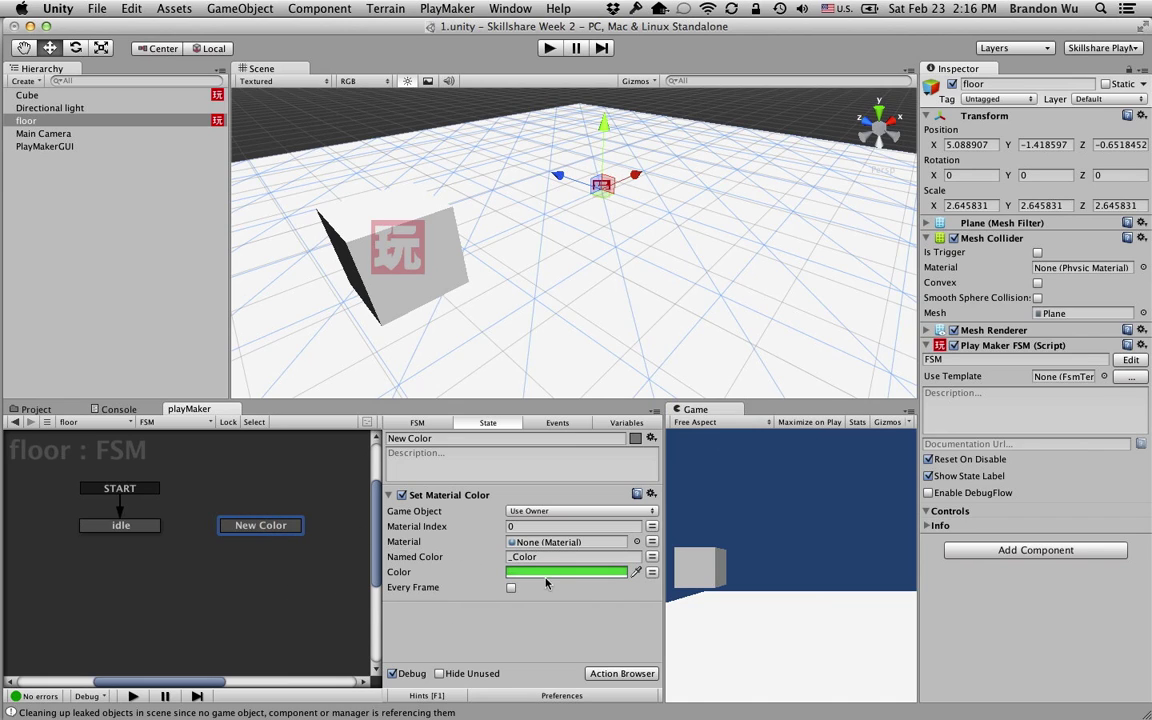
# Step: Add a FINISHED transition to the idle state
pyautogui.click(152, 525)
pyautogui.rightClick(155, 525)
pyautogui.moveTo(168, 531)
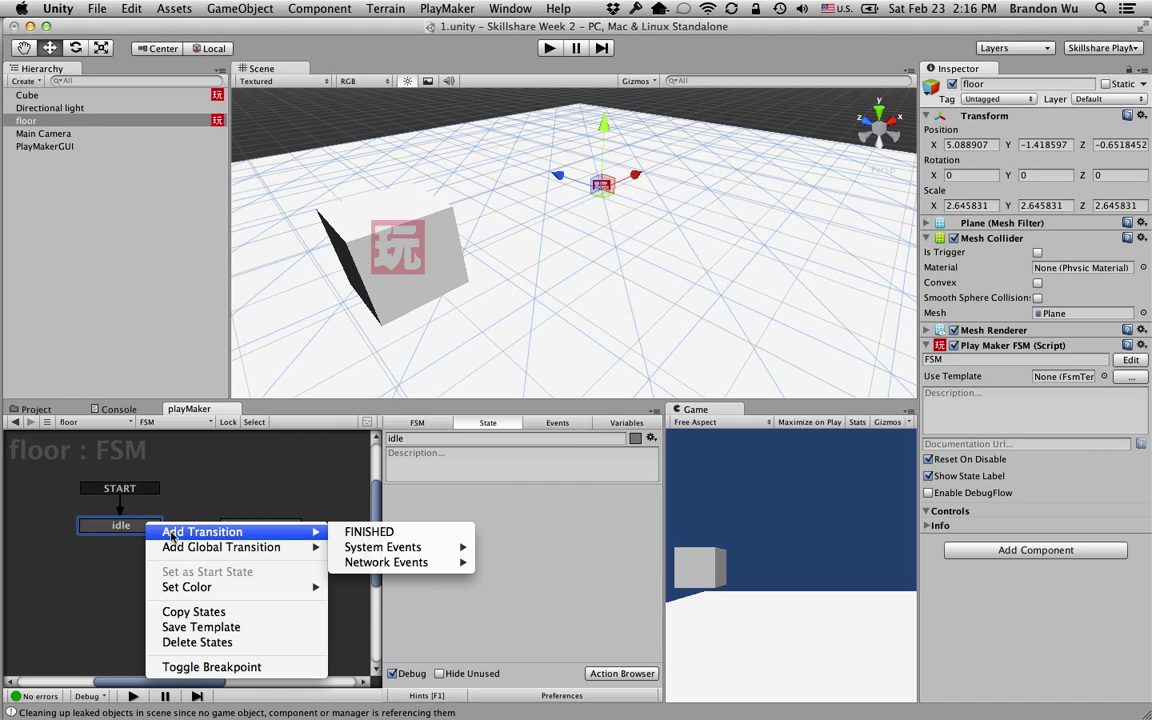
pyautogui.click(360, 537)
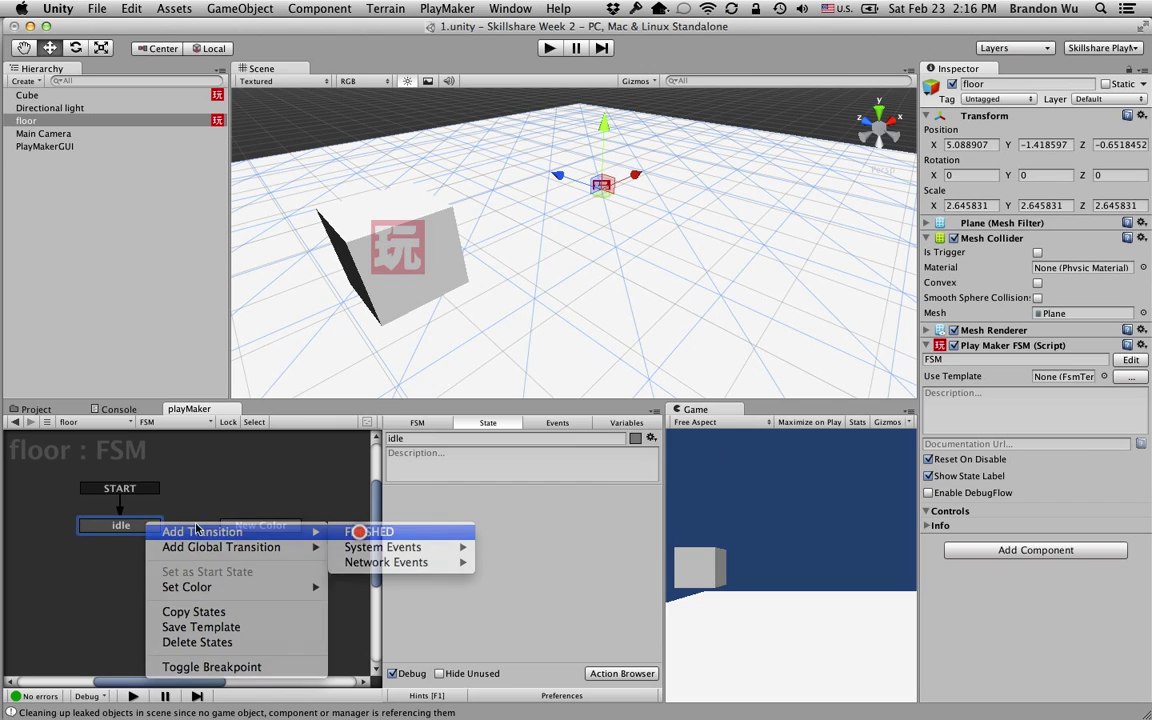
# Step: Link idle's FINISHED transition to the New Color state and test the floor's FSM in play mode, checking both states before stopping
pyautogui.moveTo(160, 540); pyautogui.dragTo(227, 527)
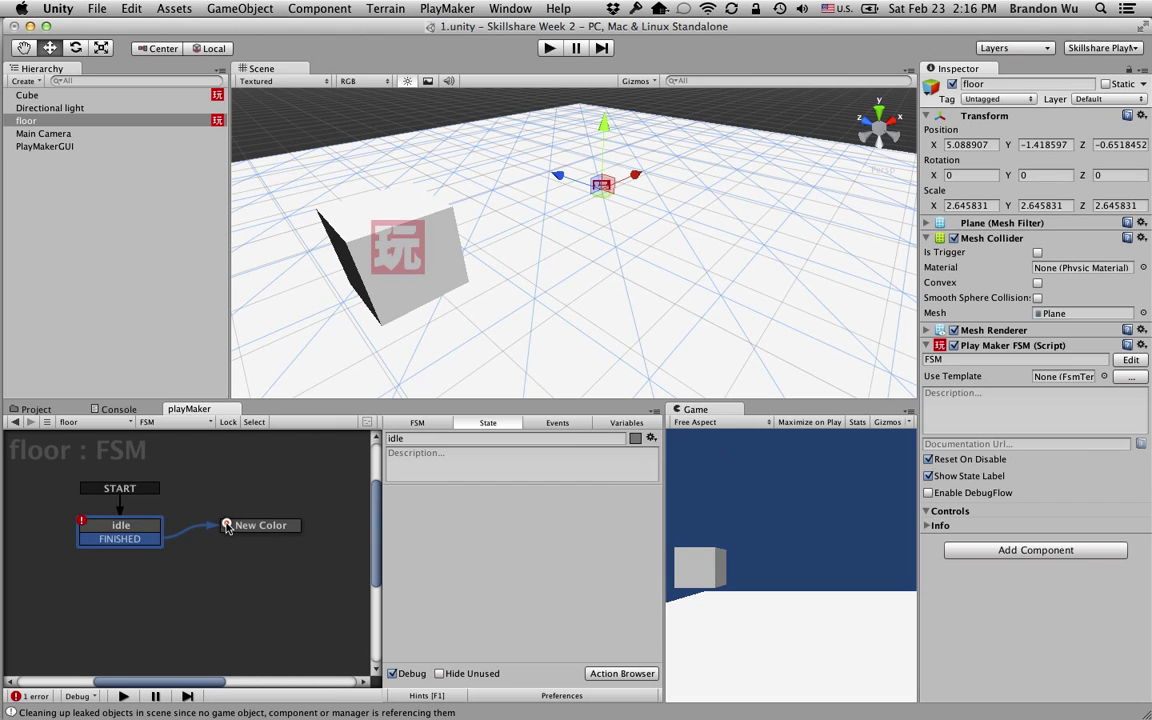
pyautogui.click(549, 48)
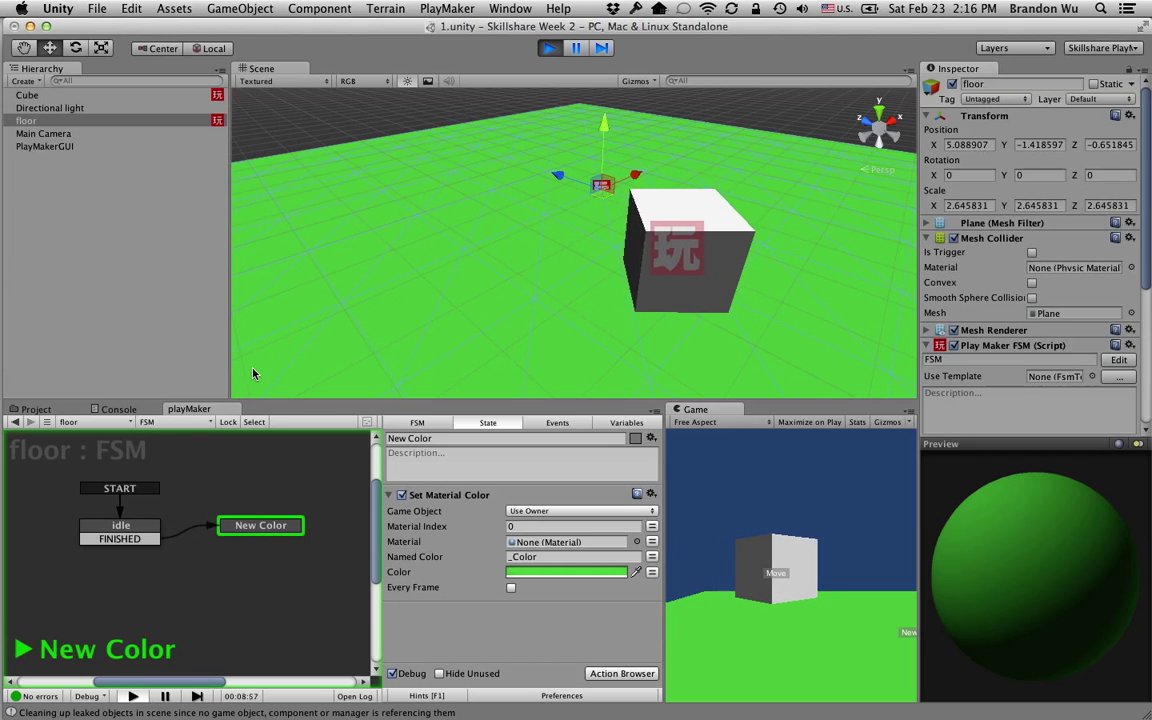
pyautogui.click(140, 529)
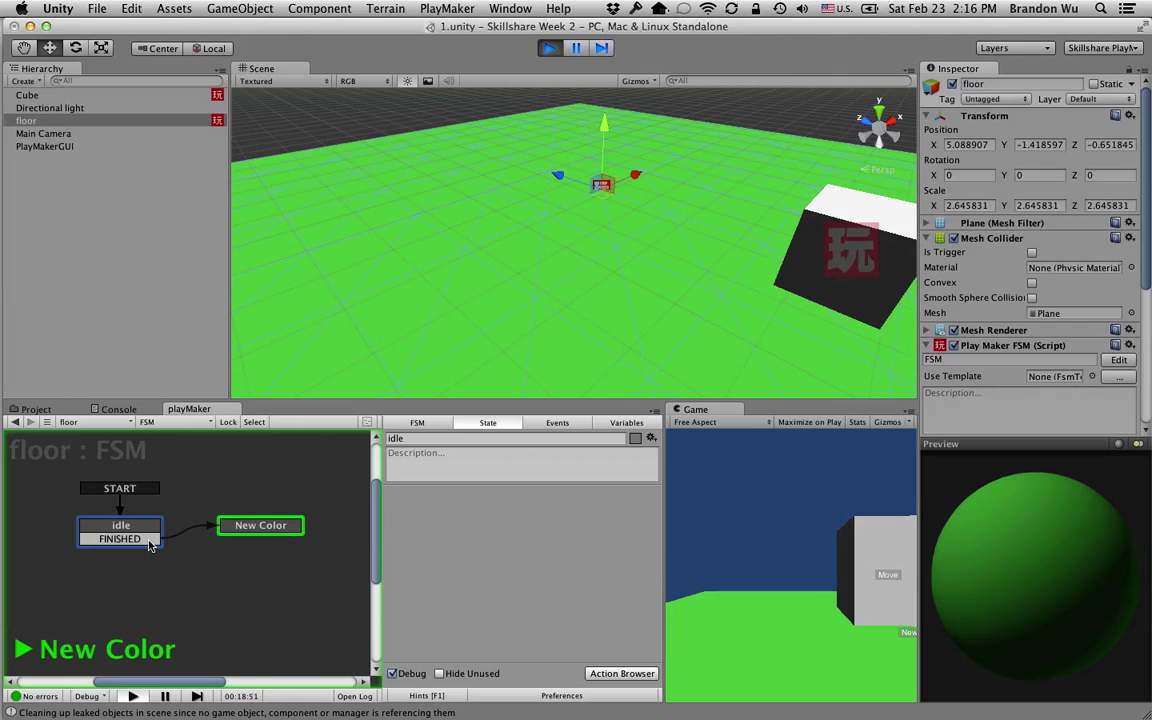
pyautogui.click(263, 528)
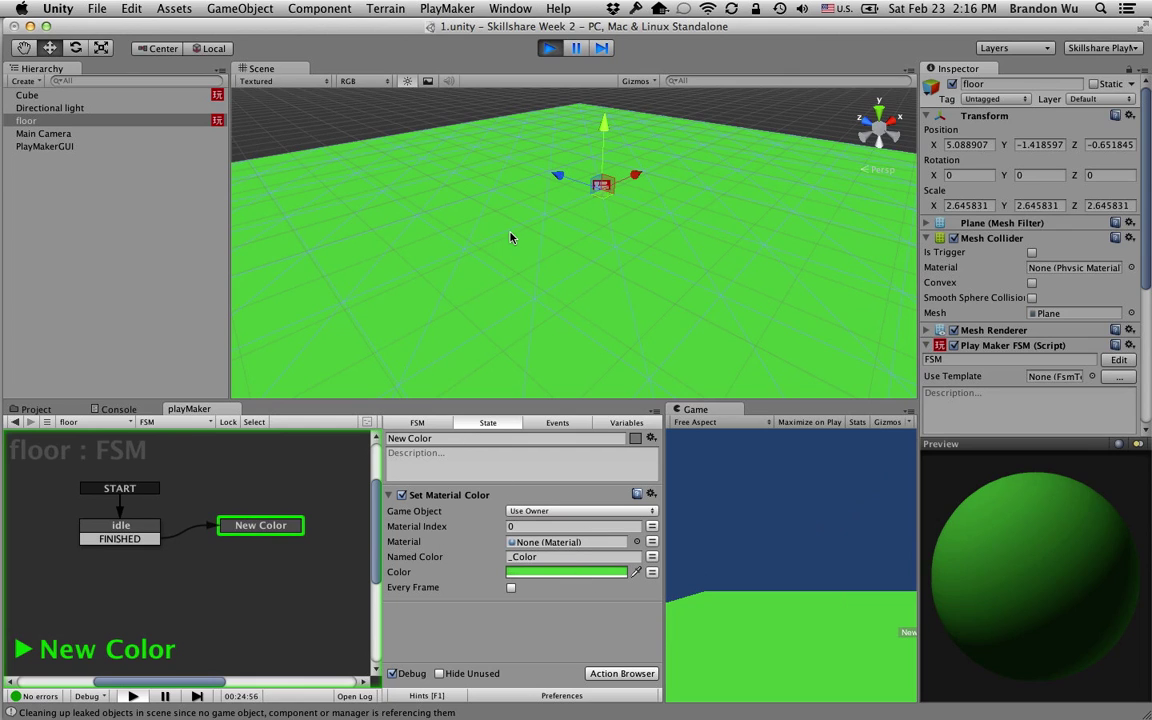
pyautogui.click(553, 50)
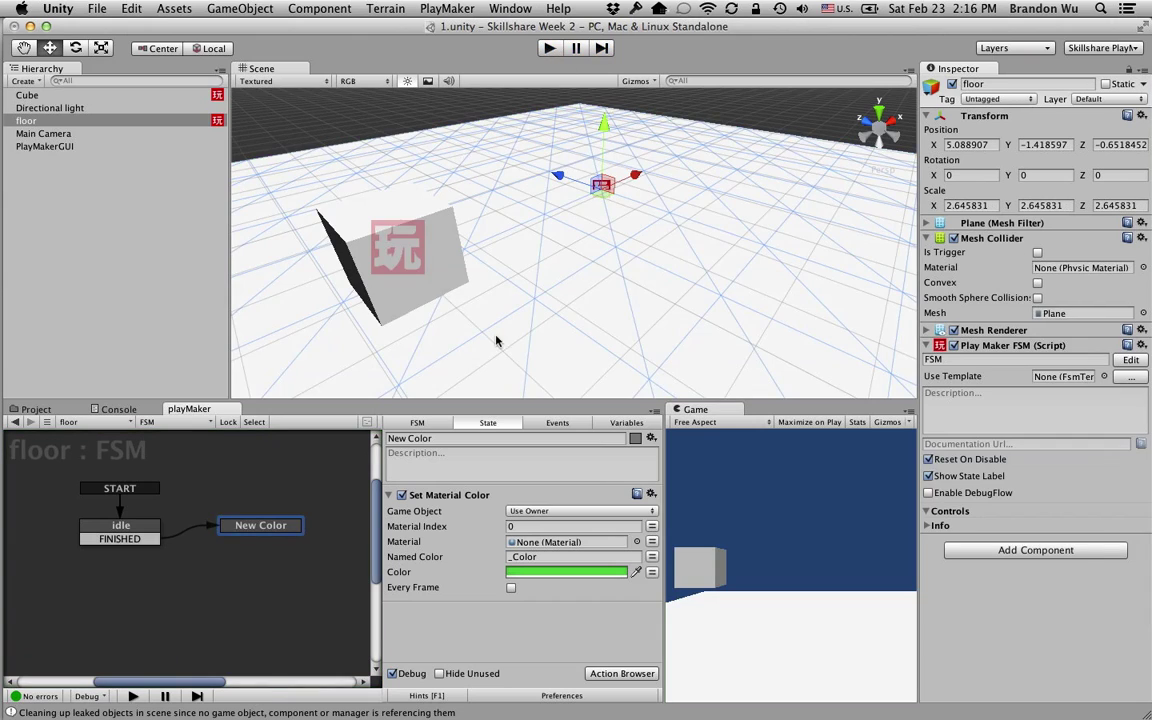
# Step: Delete the FINISHED transition from the idle state in the floor's FSM
pyautogui.click(136, 527)
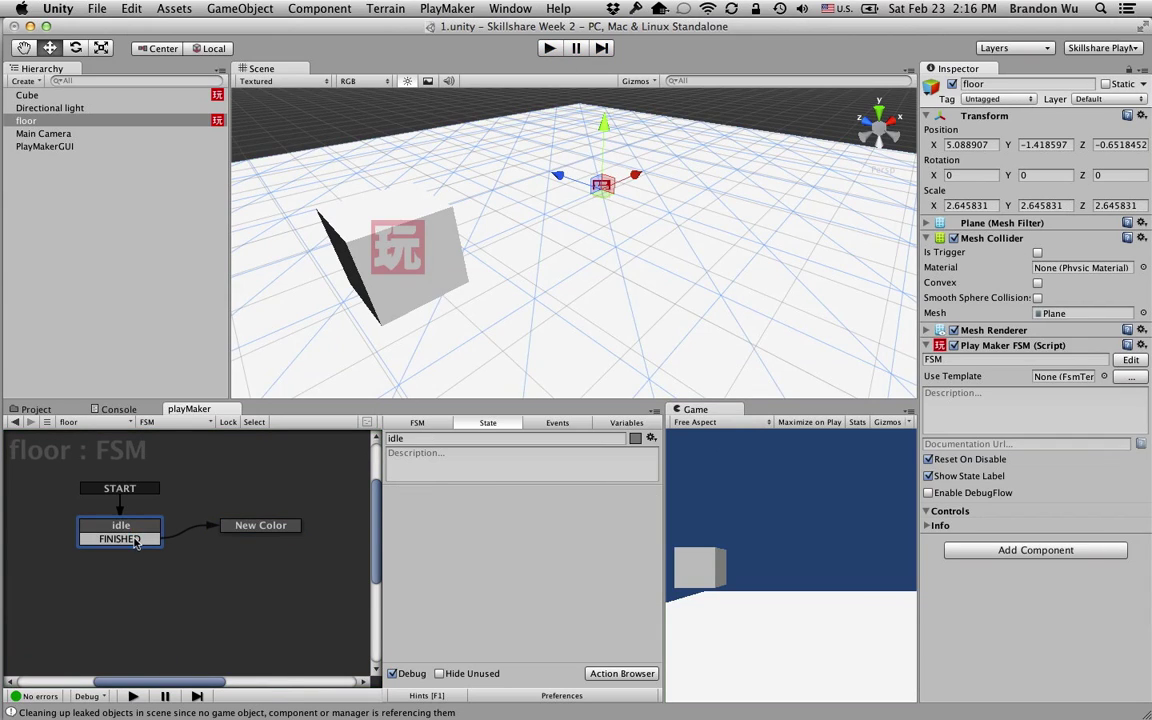
pyautogui.rightClick(133, 541)
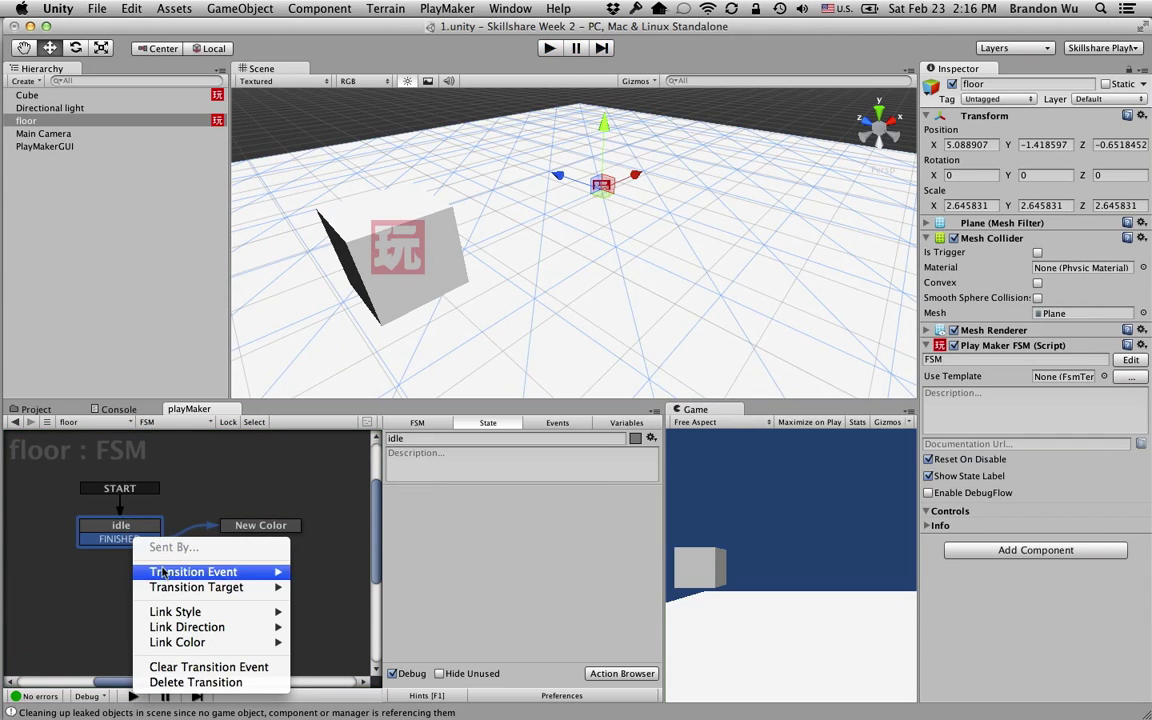
pyautogui.click(196, 682)
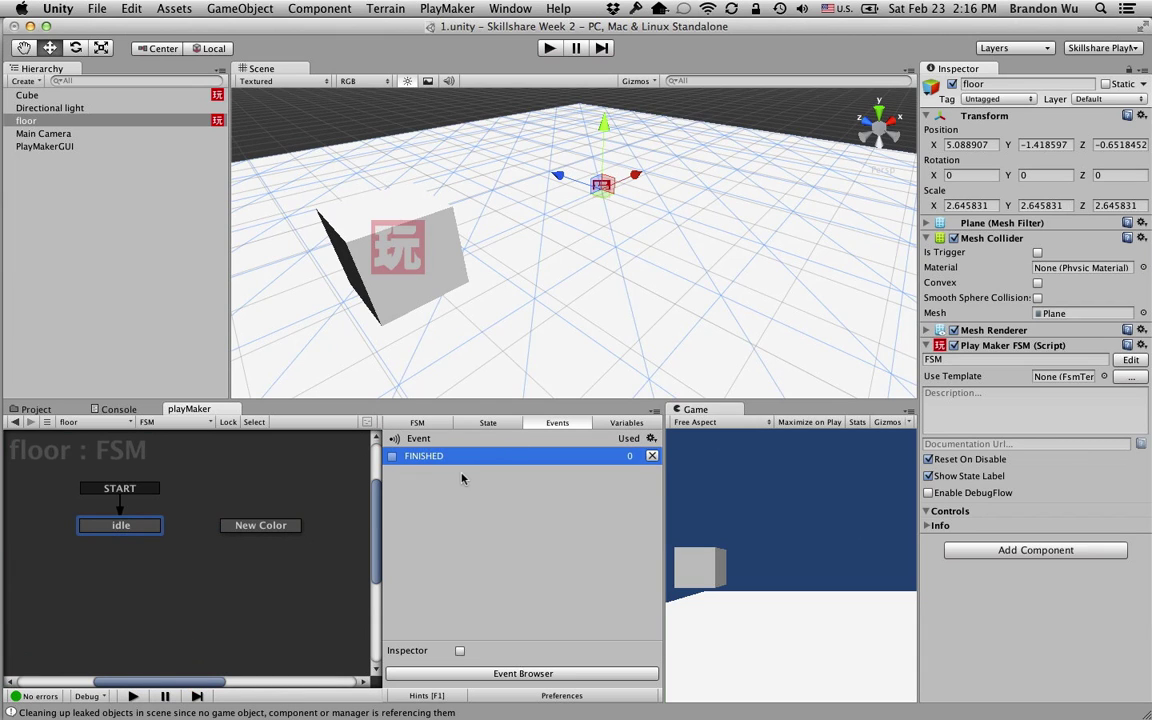
# Step: Add the MOUSE DOWN system event as a transition on the idle state and link it to the New Color state
pyautogui.rightClick(137, 531)
pyautogui.click(119, 529)
pyautogui.rightClick(115, 529)
pyautogui.click(113, 529)
pyautogui.rightClick(113, 530)
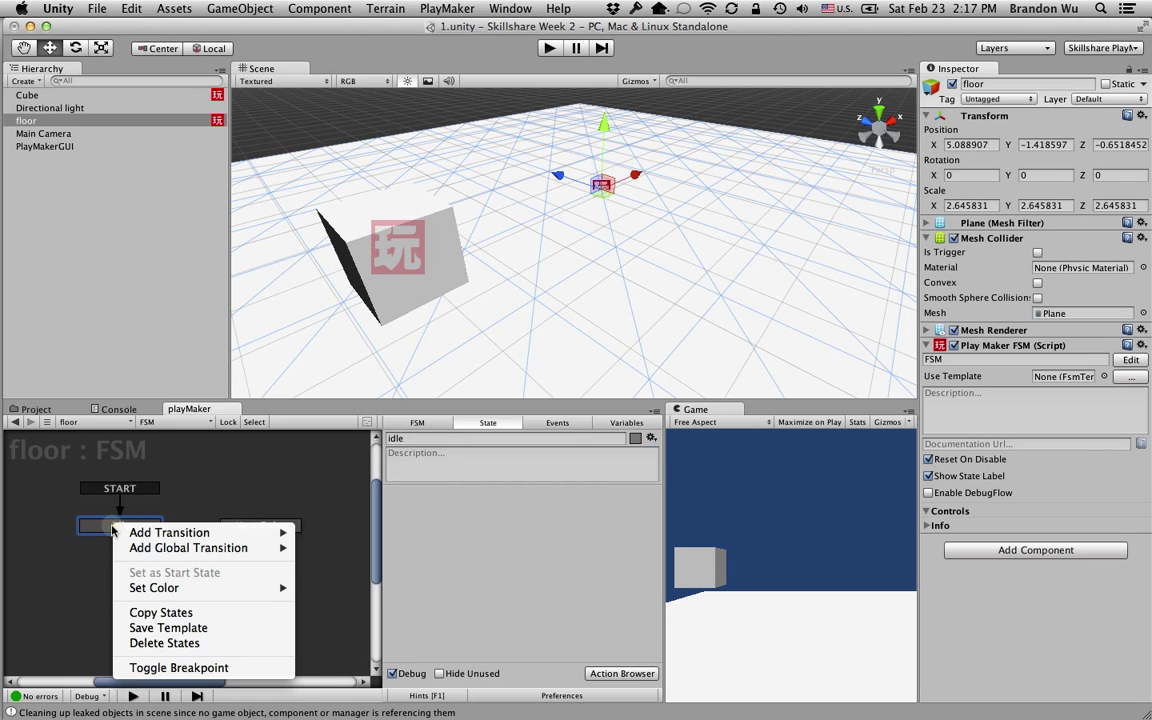
pyautogui.moveTo(141, 535)
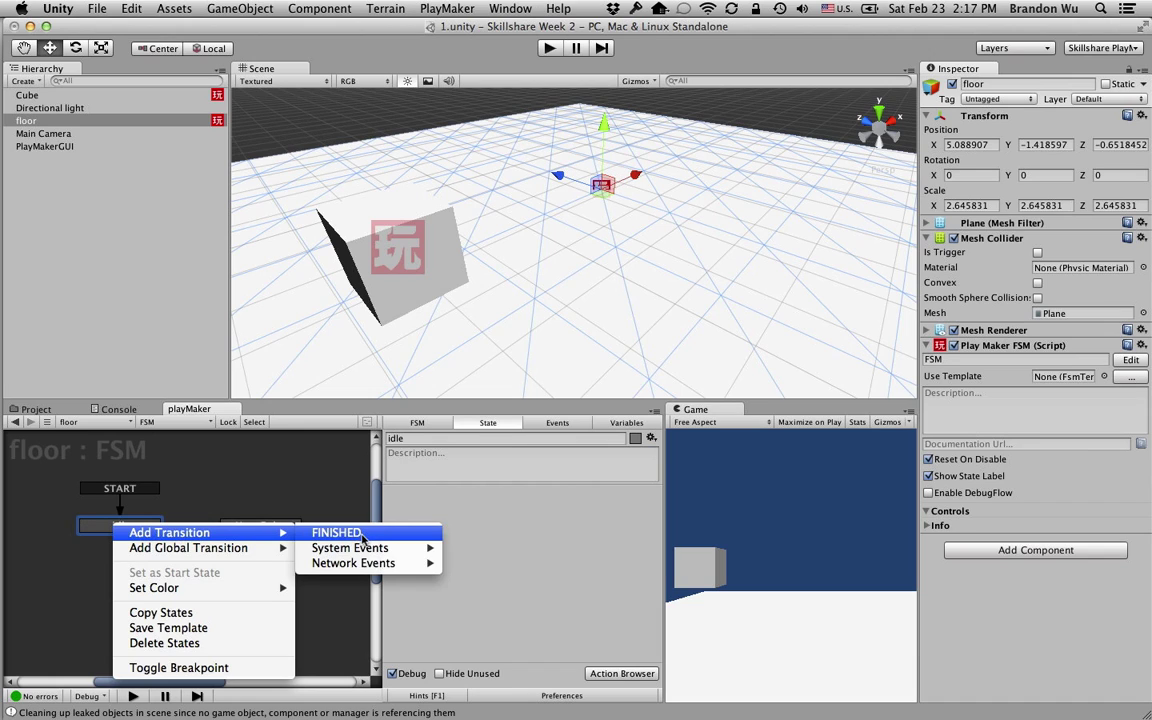
pyautogui.moveTo(377, 551)
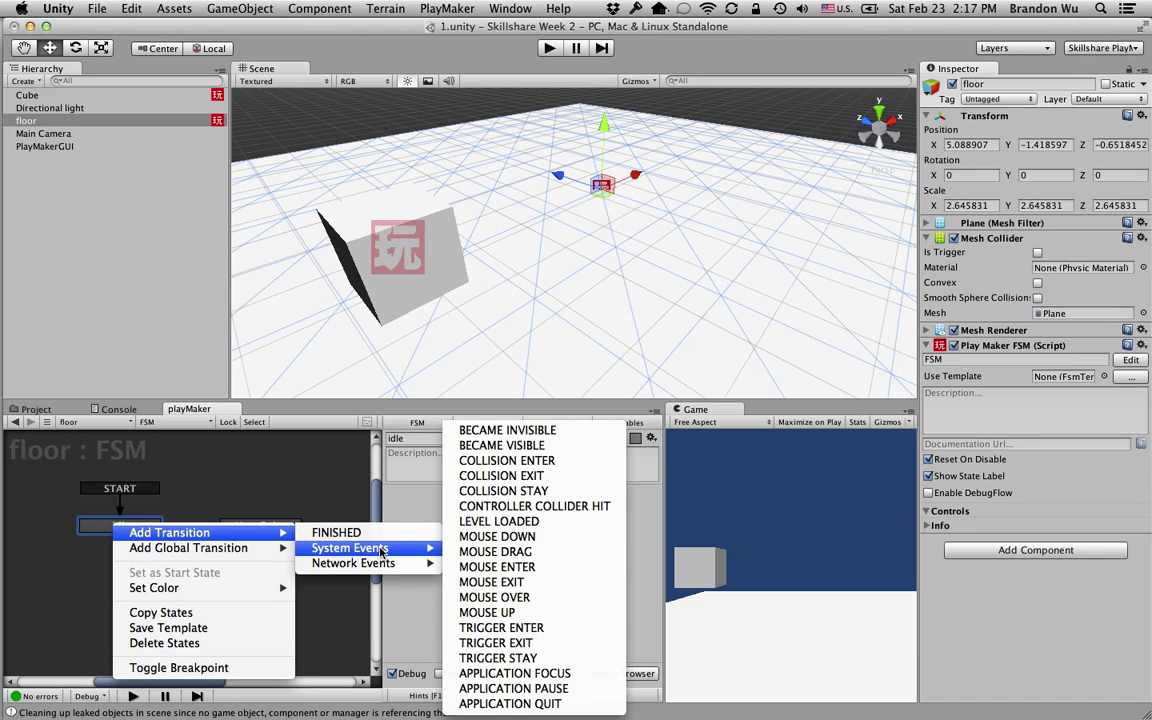
pyautogui.click(517, 538)
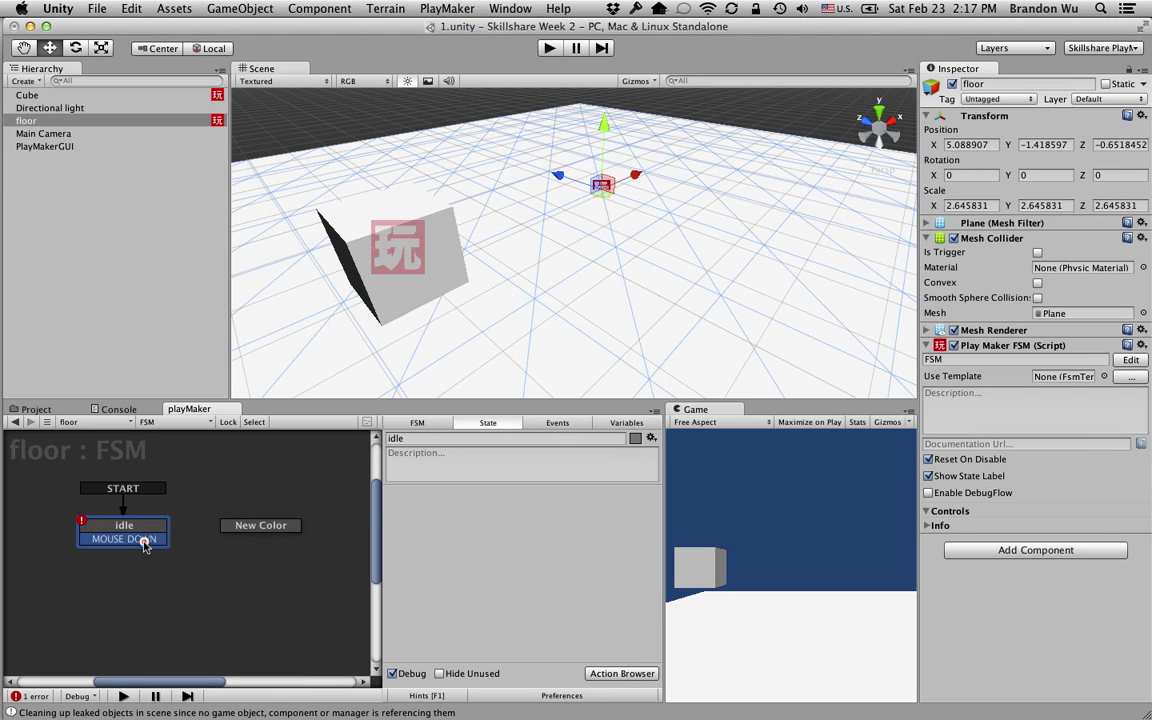
pyautogui.moveTo(145, 543); pyautogui.dragTo(213, 527)
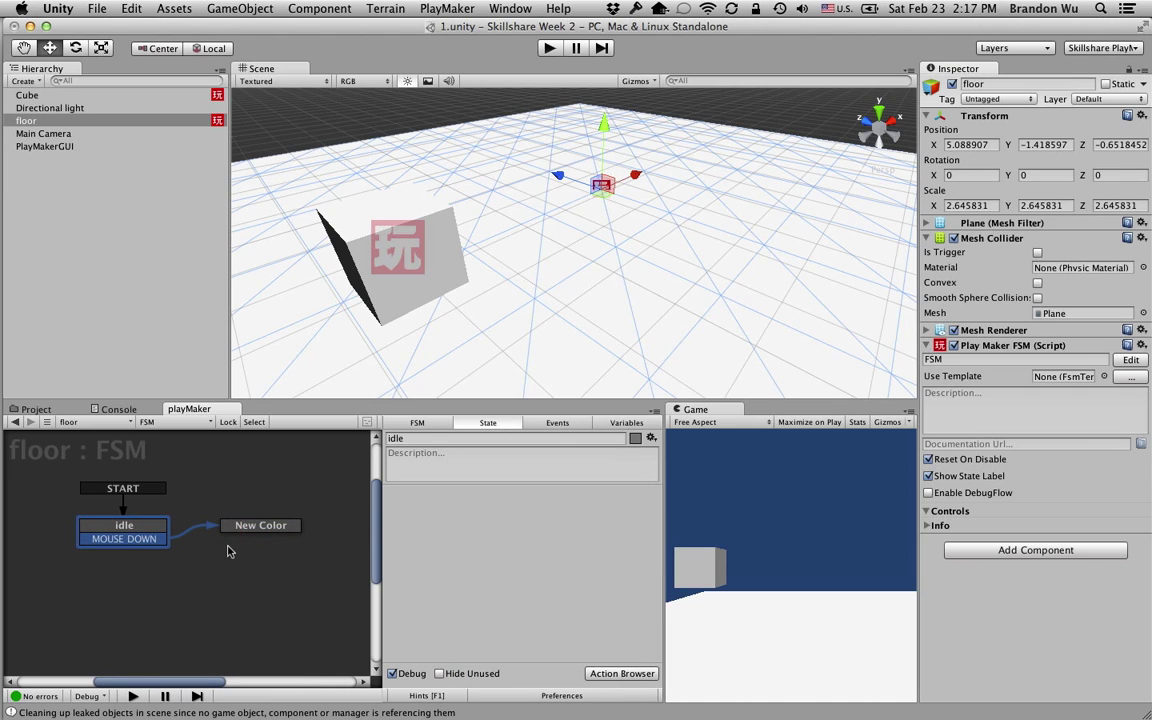
pyautogui.click(262, 526)
pyautogui.click(134, 525)
pyautogui.rightClick(135, 526)
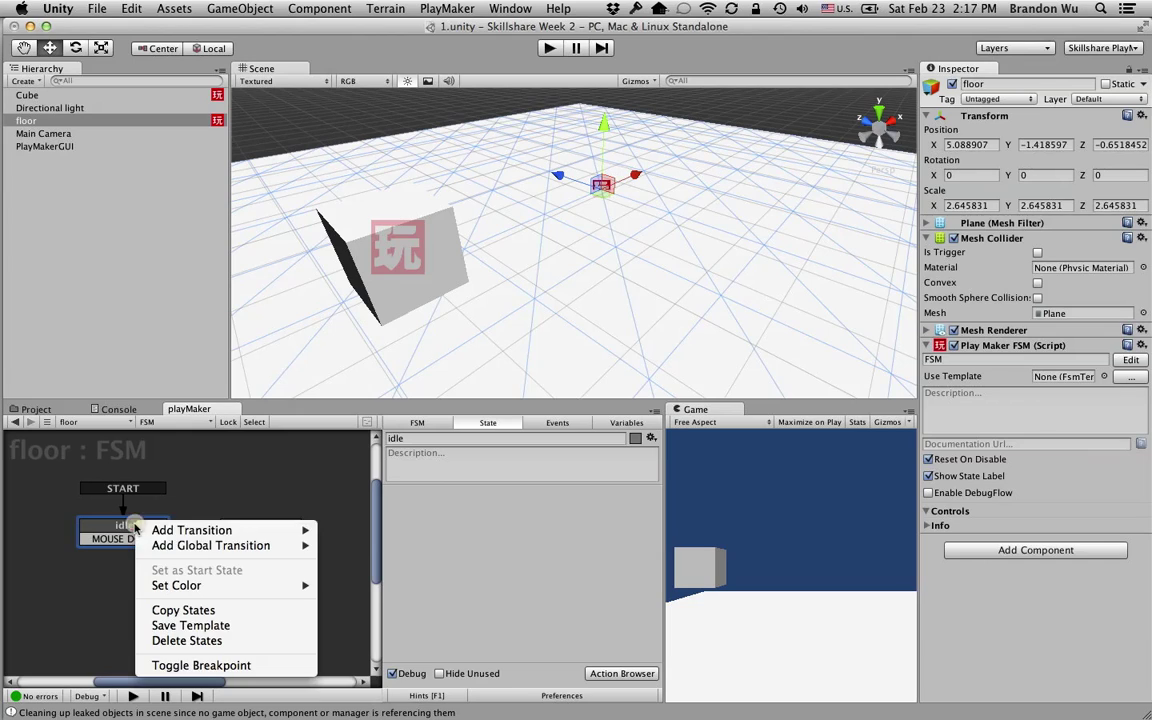
pyautogui.moveTo(164, 531)
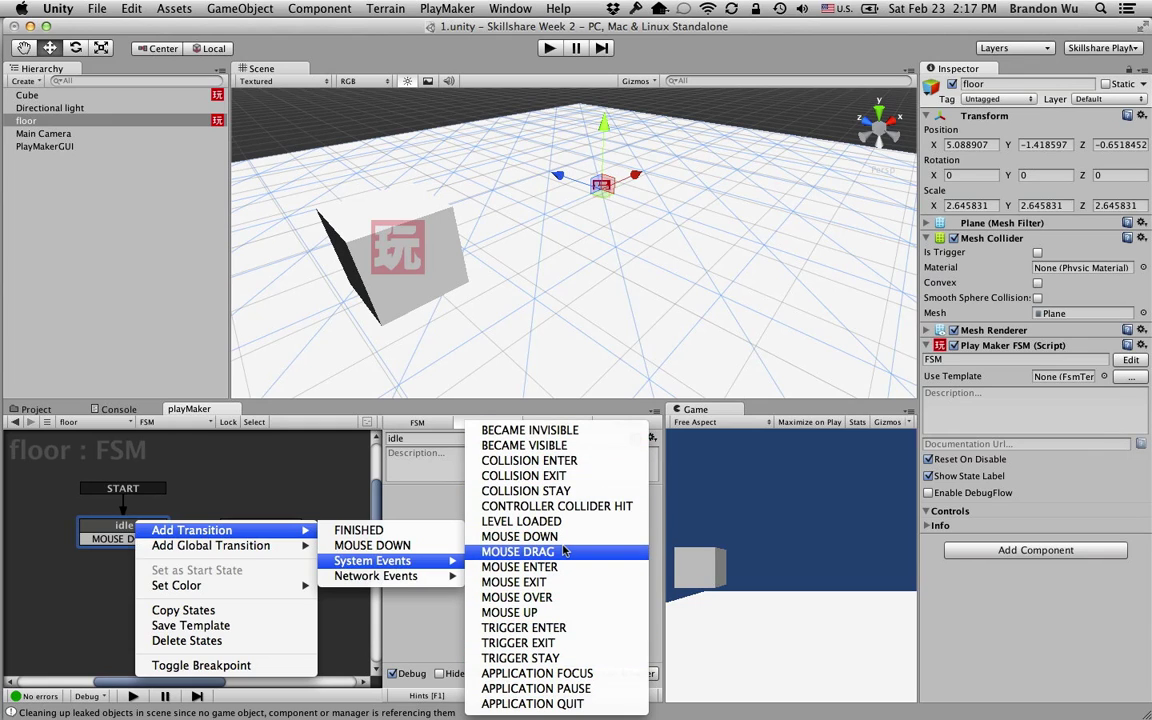
pyautogui.click(490, 422)
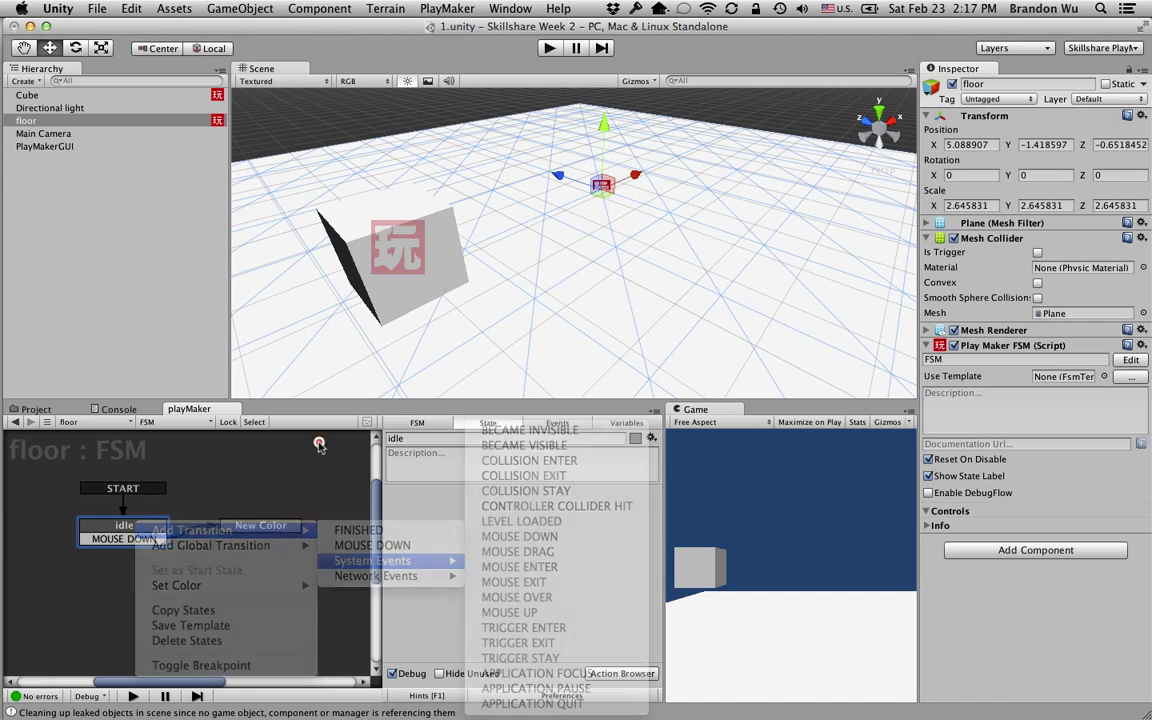
# Step: Play the scene, trigger the floor's MOUSE DOWN event in the Game view to test the color change, and stop playback
pyautogui.click(549, 48)
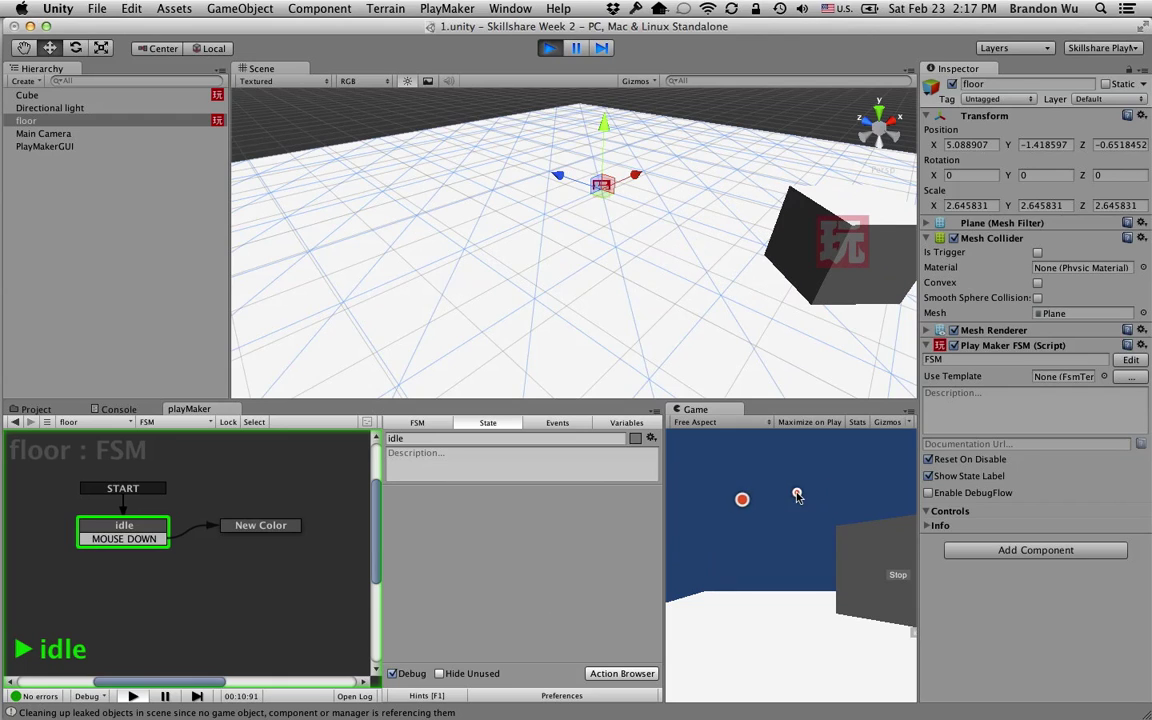
pyautogui.click(779, 648)
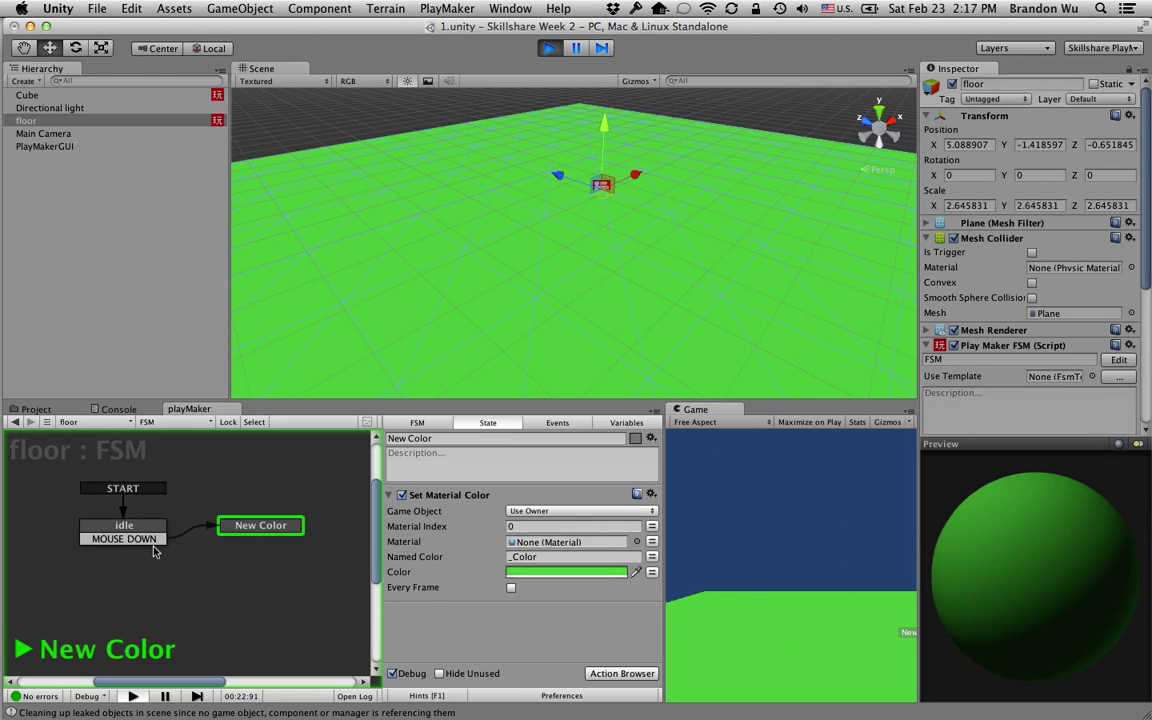
pyautogui.click(784, 641)
pyautogui.click(553, 50)
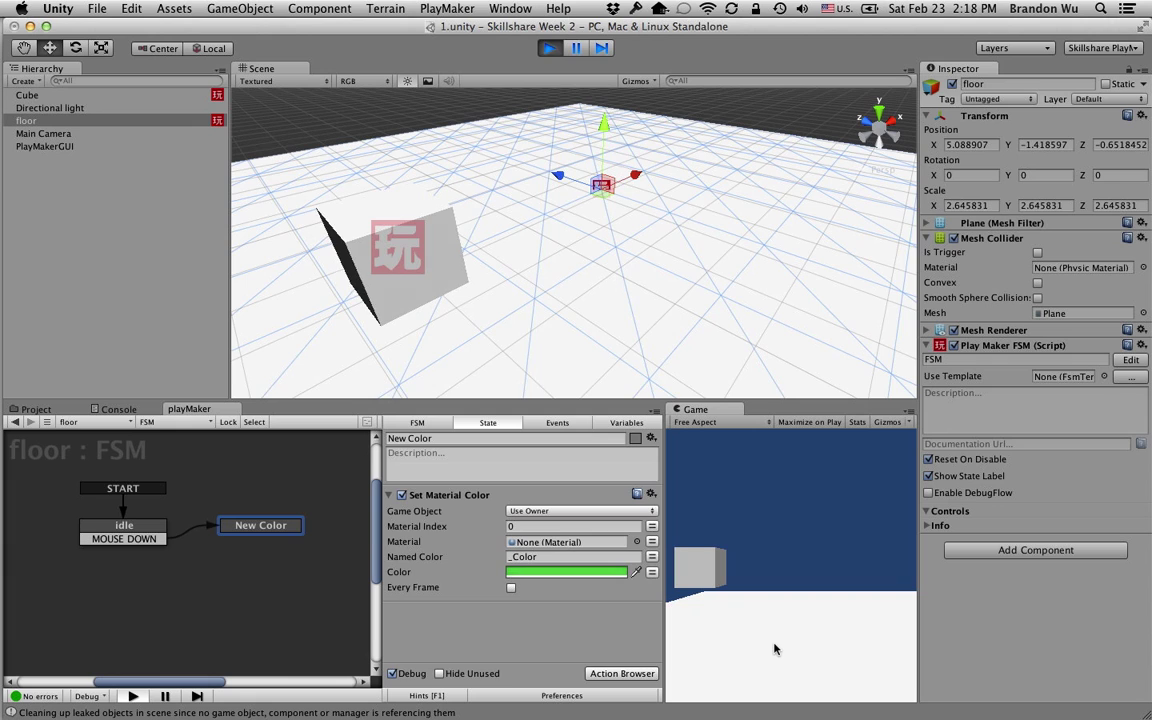
# Step: Play the scene again, trigger the MOUSE DOWN event on the floor, and widen the Game view slightly
pyautogui.press('super+p')
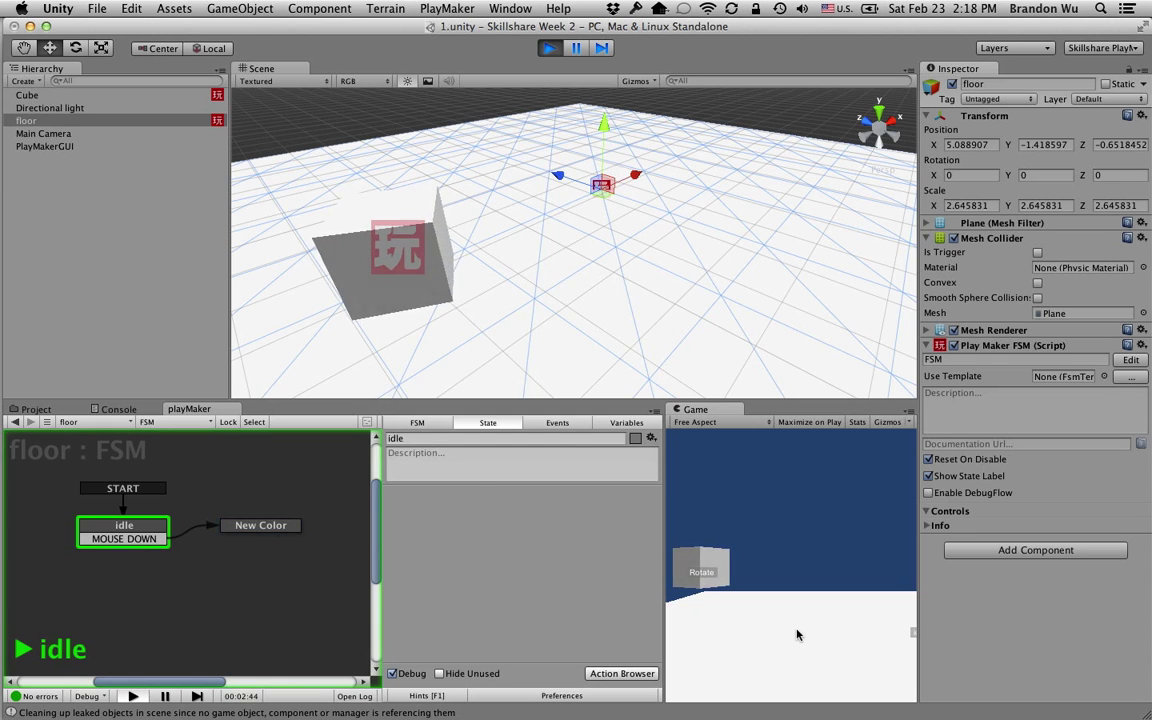
pyautogui.click(797, 634)
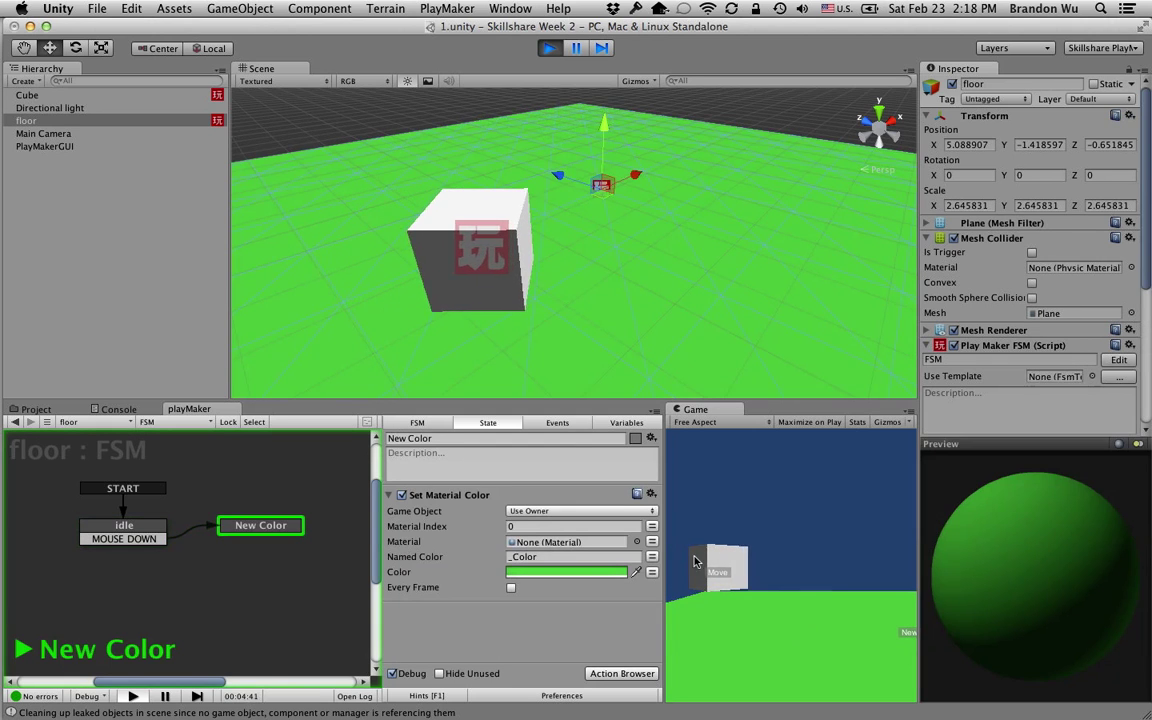
pyautogui.moveTo(665, 550); pyautogui.dragTo(645, 552)
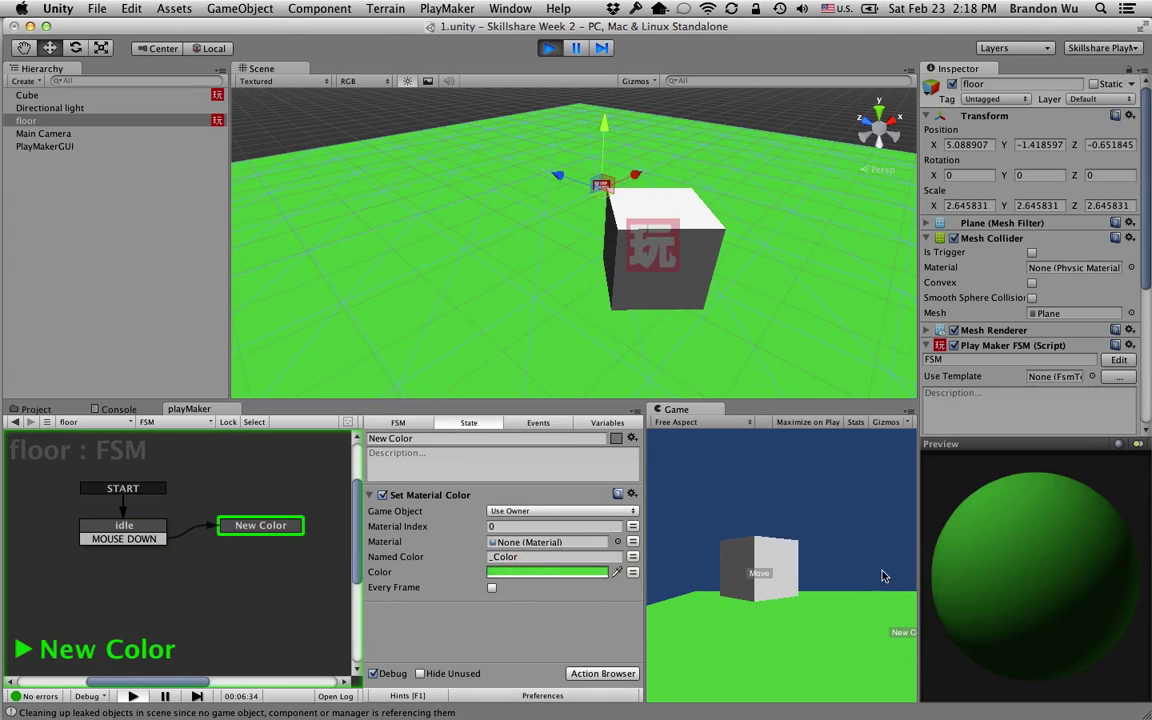